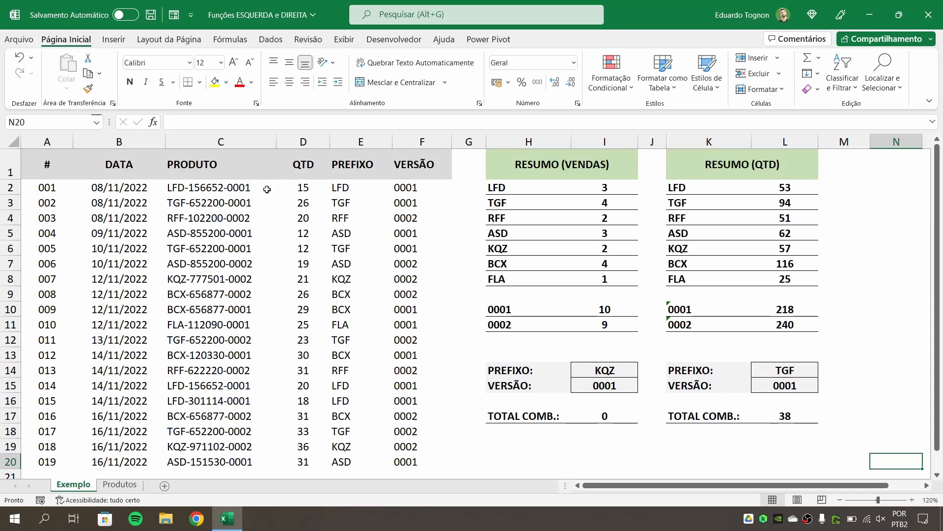
- Examine the PRODUTO, QTD, PREFIXO and VERSÃO columns and the sales summary on the Exemplo worksheet
click(215, 142)
click(214, 187)
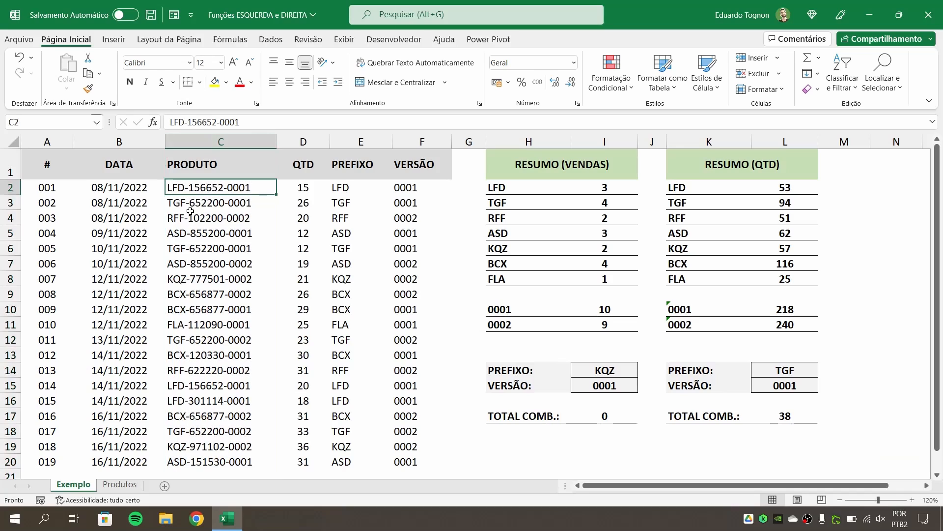
click(195, 203)
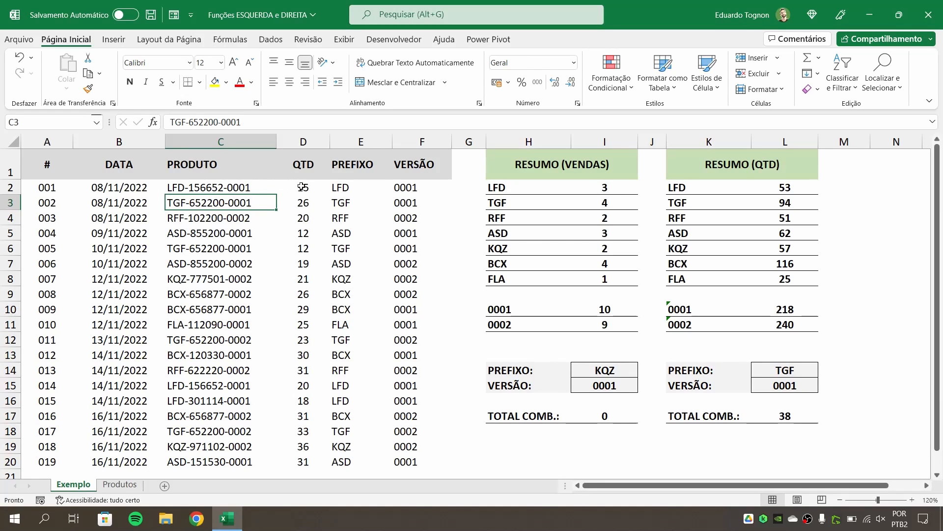
click(309, 142)
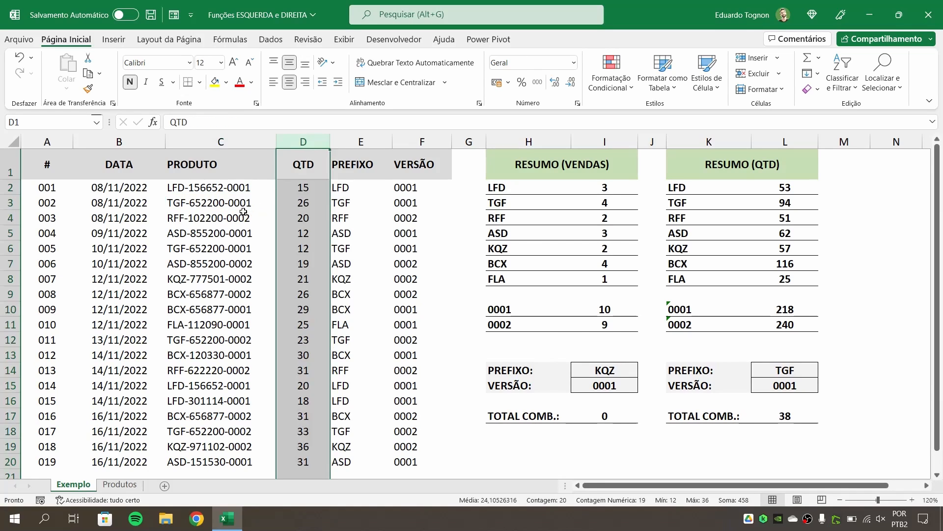
click(221, 261)
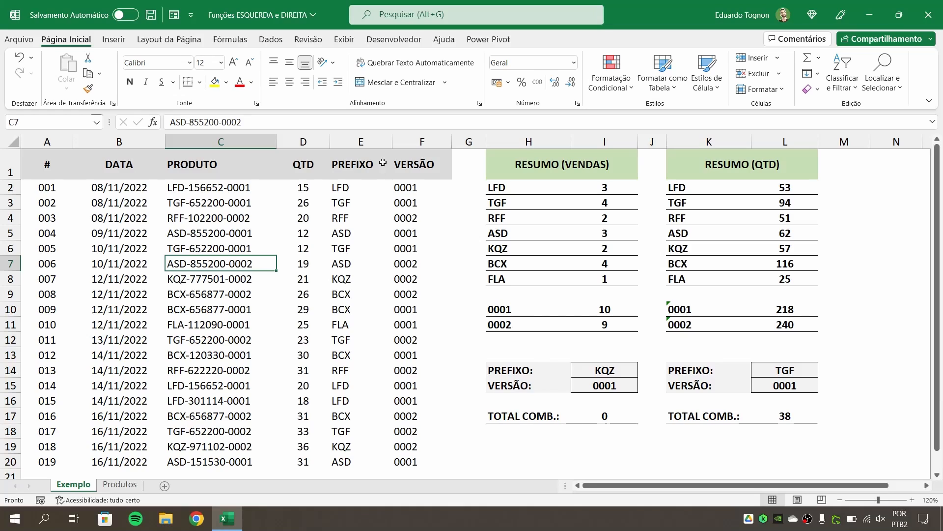
click(348, 139)
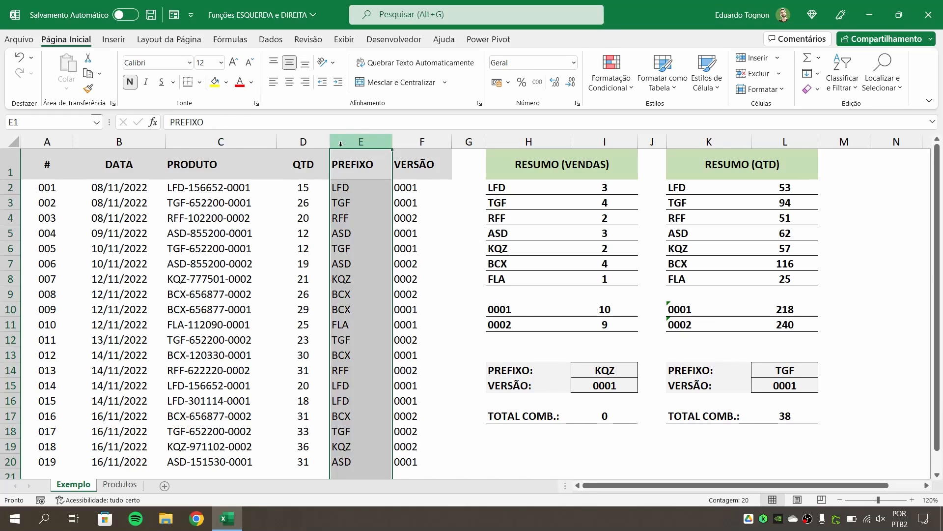
click(422, 142)
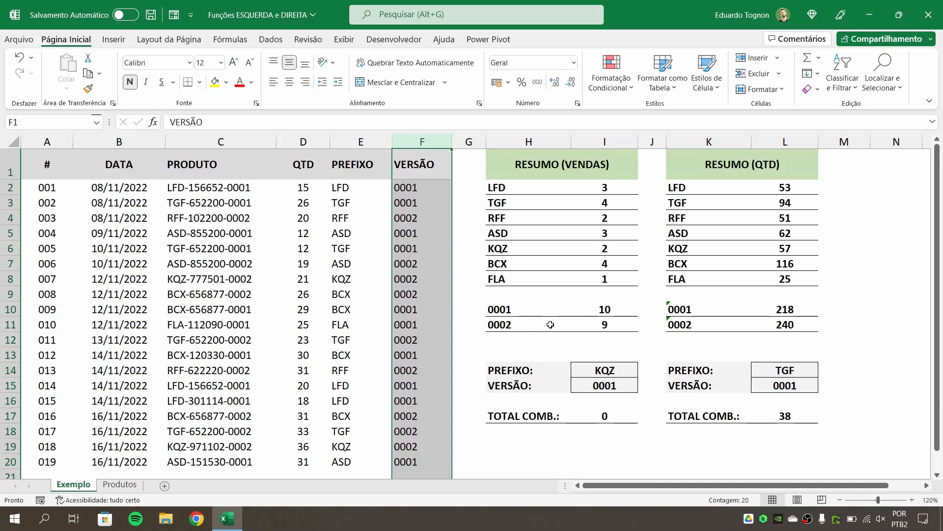
click(555, 339)
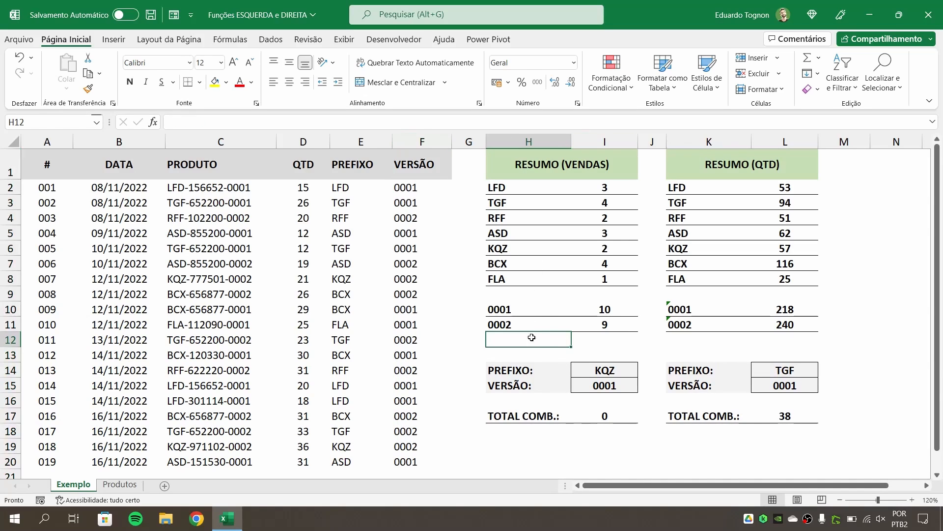
- In the RESUMO (VENDAS) combination lookup, set the prefix to RFF and the version to 0002
click(606, 371)
click(644, 371)
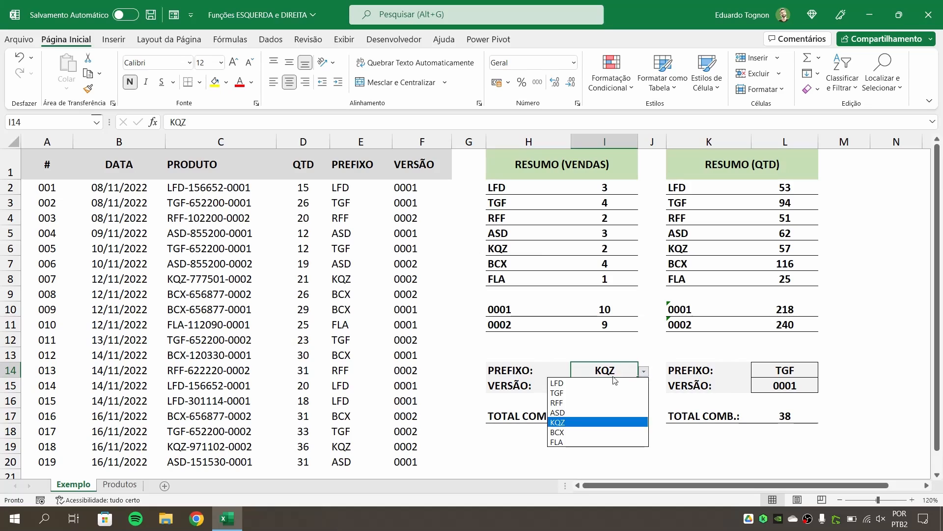
click(565, 403)
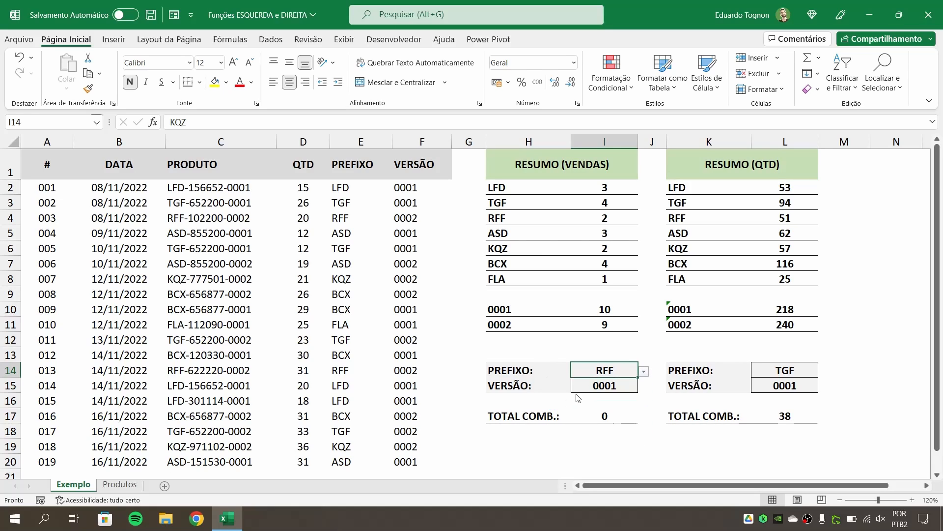
click(619, 389)
click(644, 387)
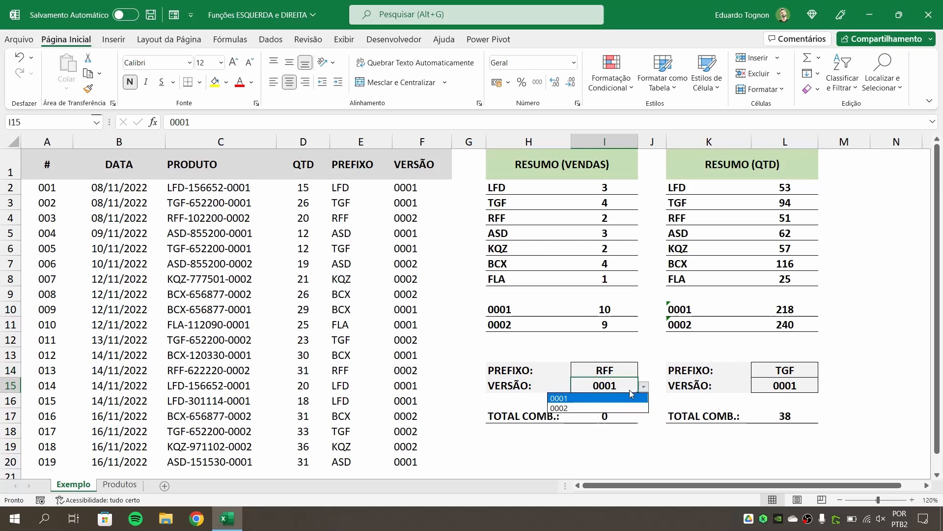
click(596, 408)
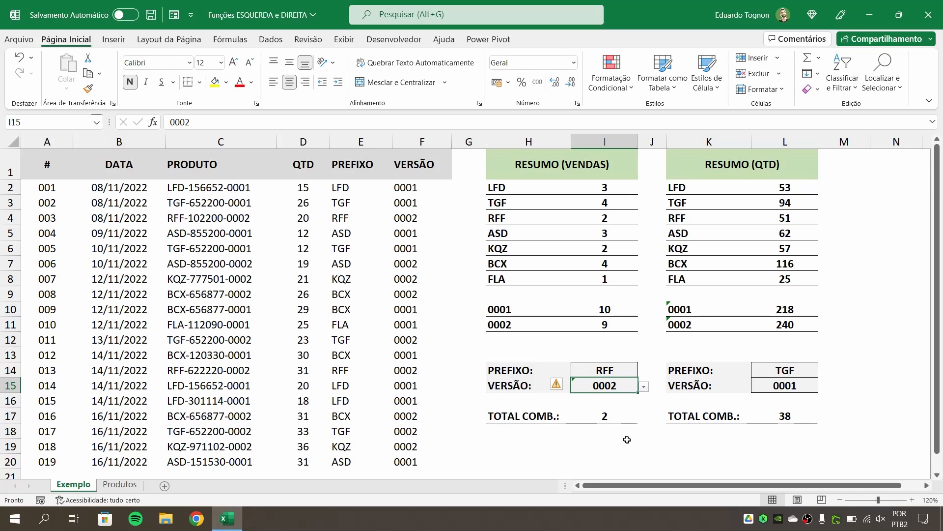
- In the RESUMO (QTD) combination lookup, choose prefix ASD and version 0002
click(808, 370)
click(824, 371)
click(744, 414)
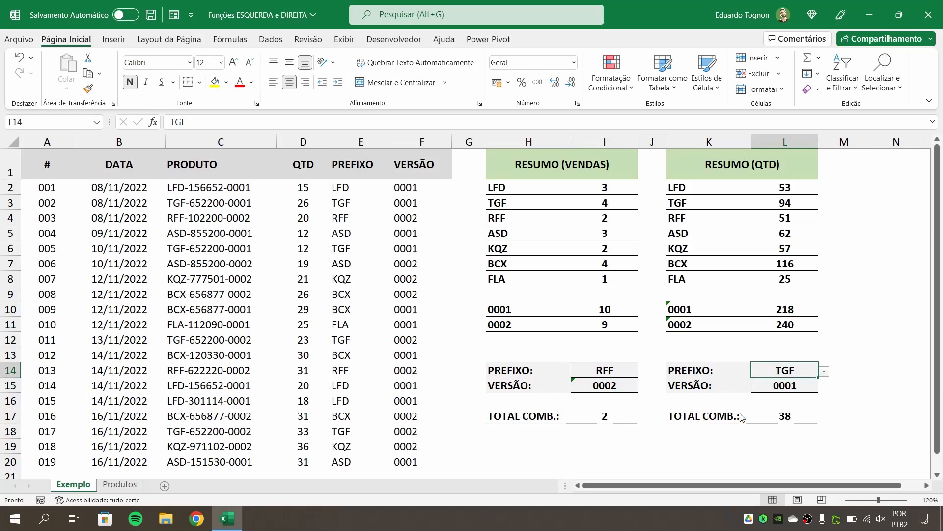
click(811, 385)
click(824, 386)
click(767, 407)
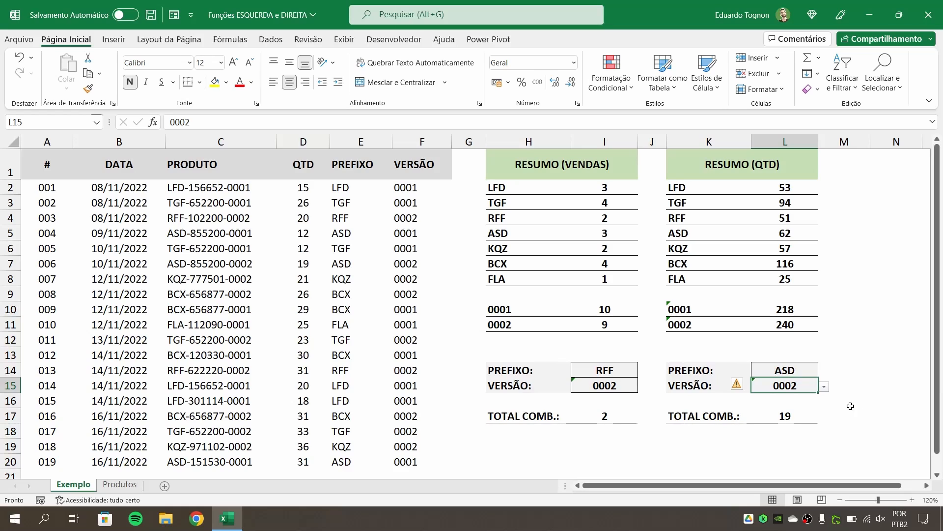
- Review the PRODUTO column of the example and switch to the Produtos worksheet
click(216, 141)
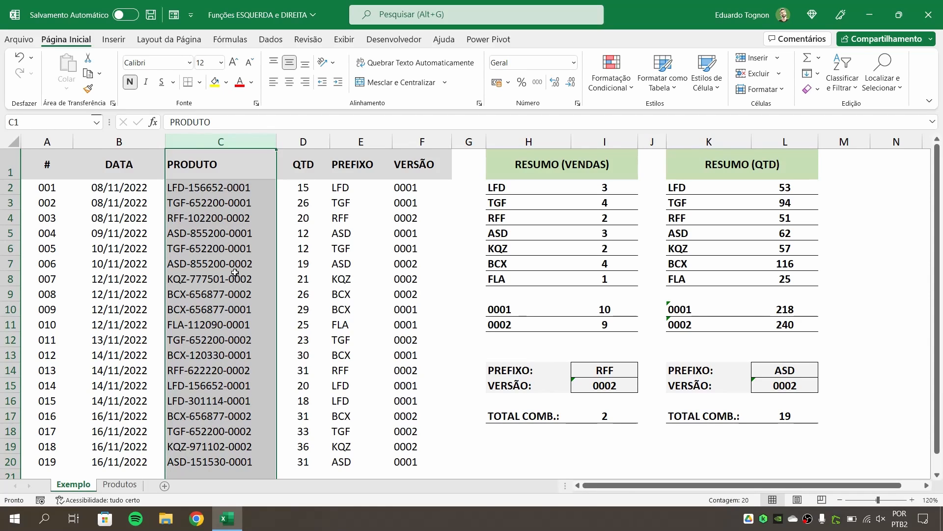
click(113, 488)
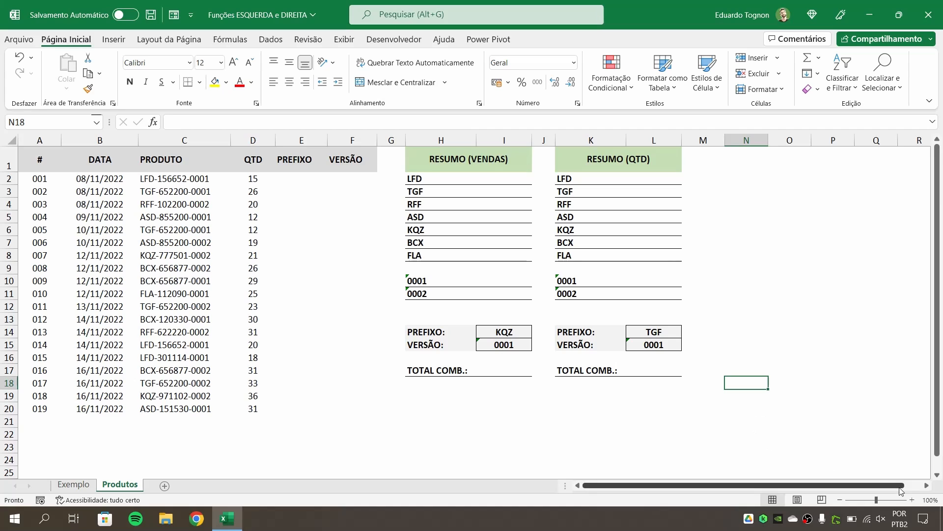
click(912, 500)
click(912, 499)
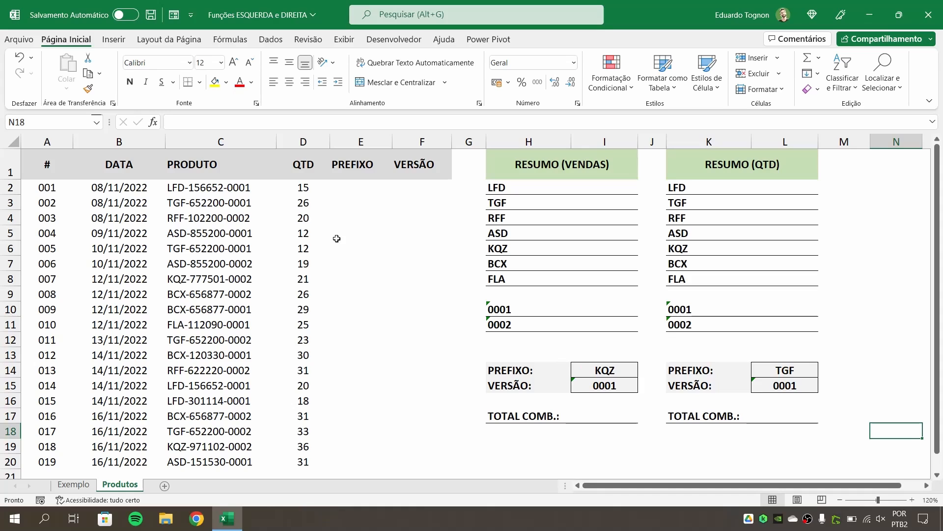
- Enter =ESQUERDA(C2;3) in cell E2 to extract the product code's first three characters as the prefix
click(365, 193)
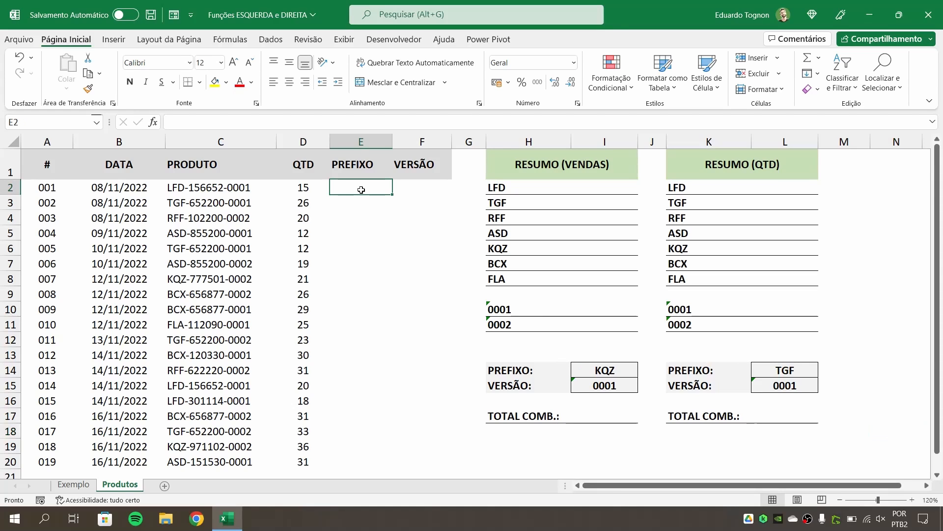
click(911, 501)
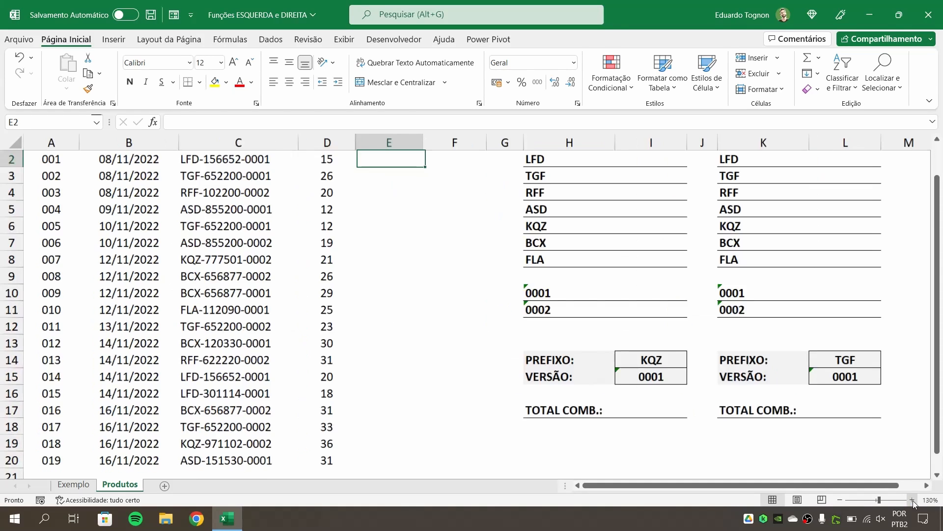
click(912, 500)
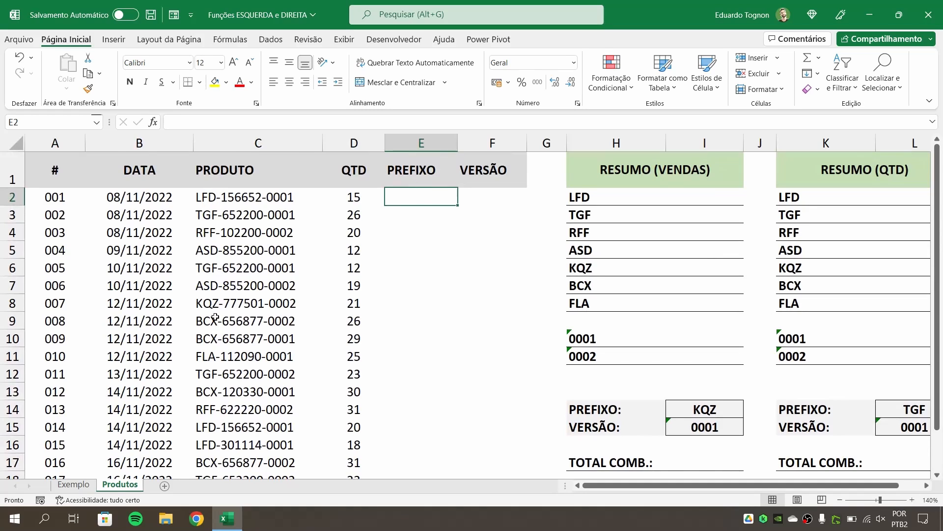
text(=)
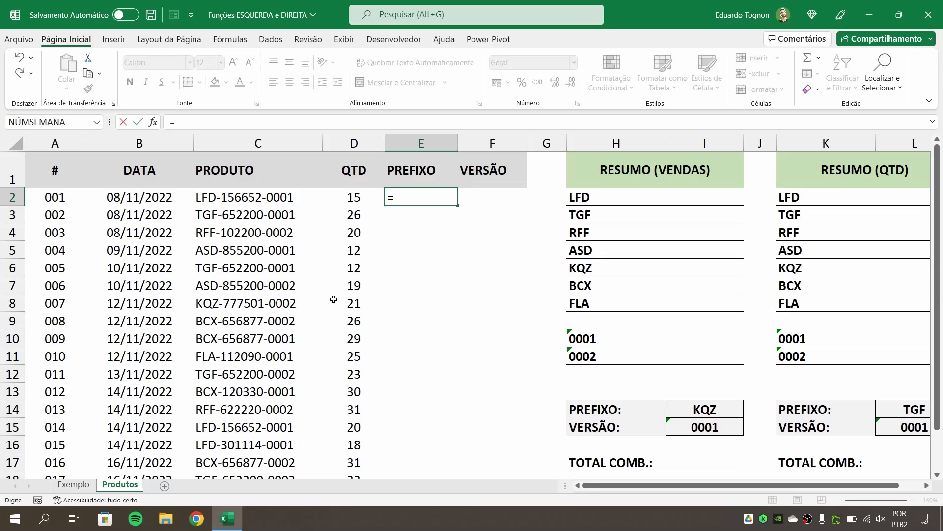
text(ESQ)
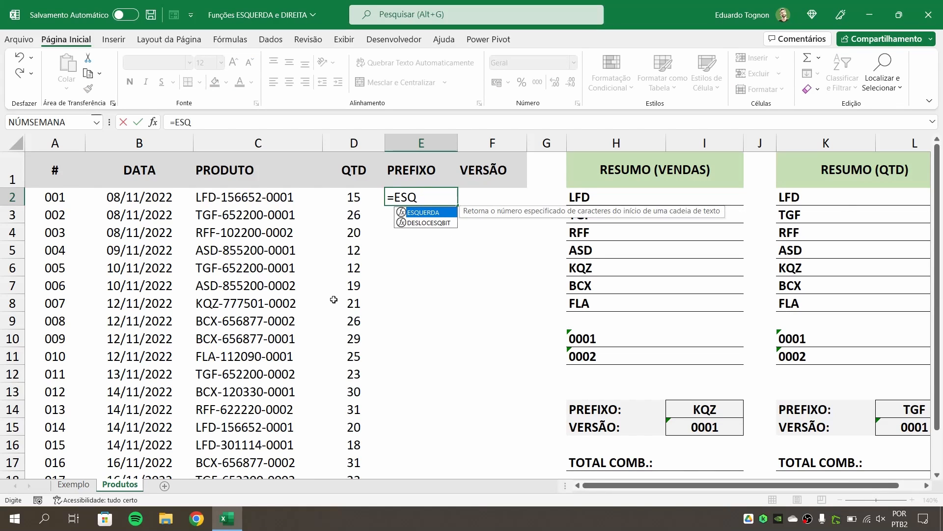
text(U)
double_click(435, 213)
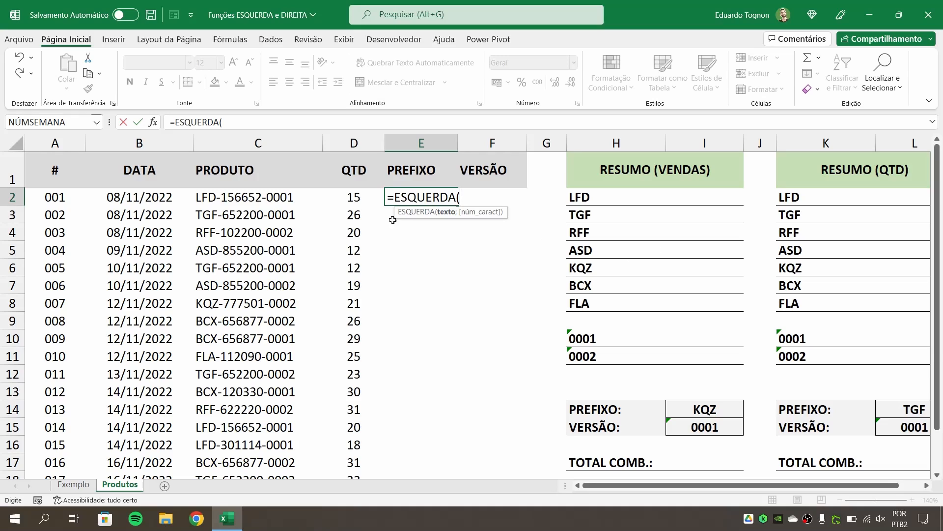
click(243, 197)
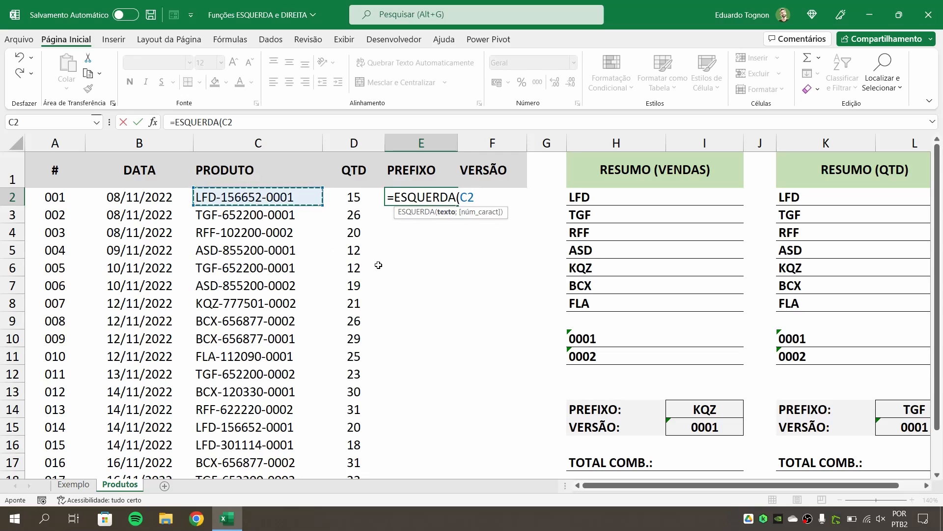
text(;)
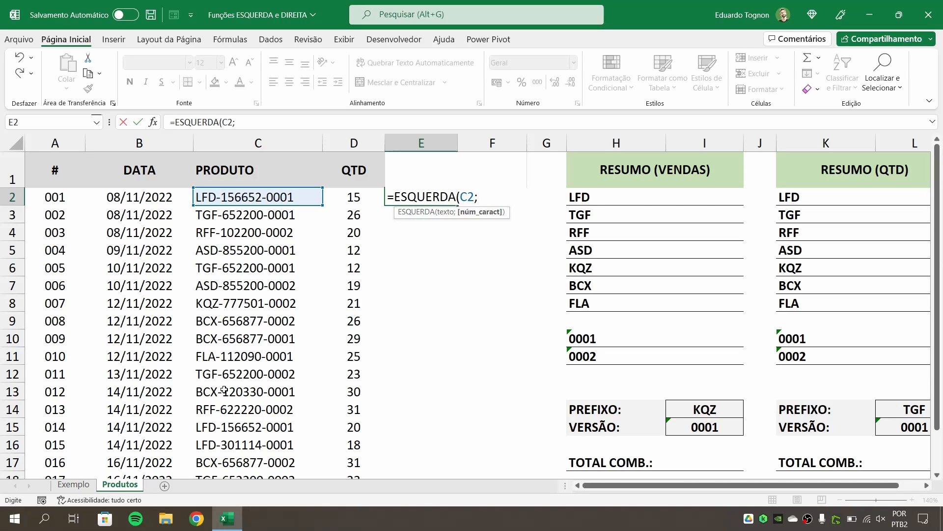
text(3)
key(Return)
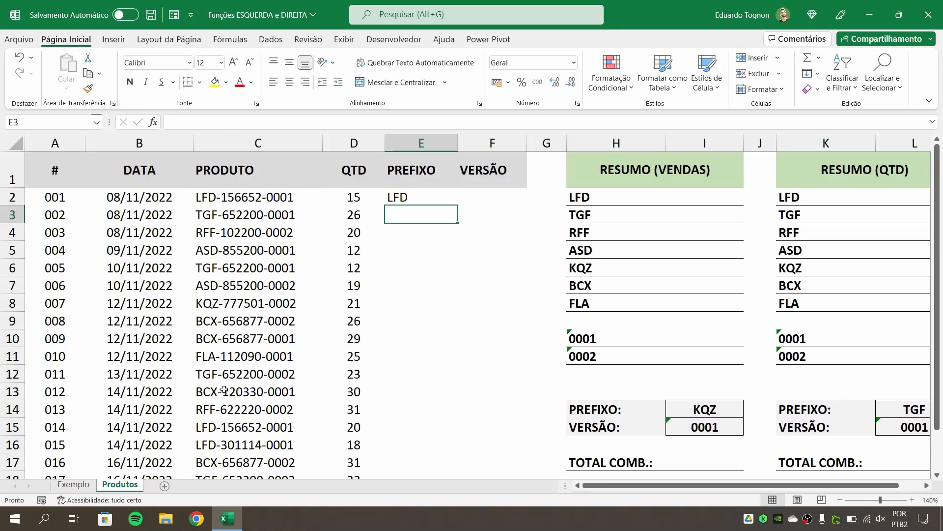
- Copy the prefix formula from E2 down through E20 and check the filled cells against the product codes
key(Up)
key(Up)
click(417, 197)
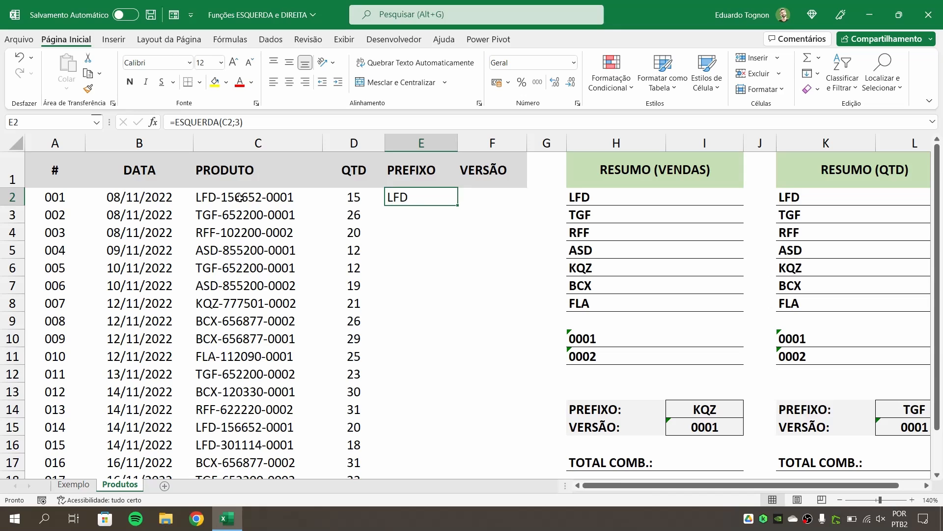
drag(458, 207, 414, 451)
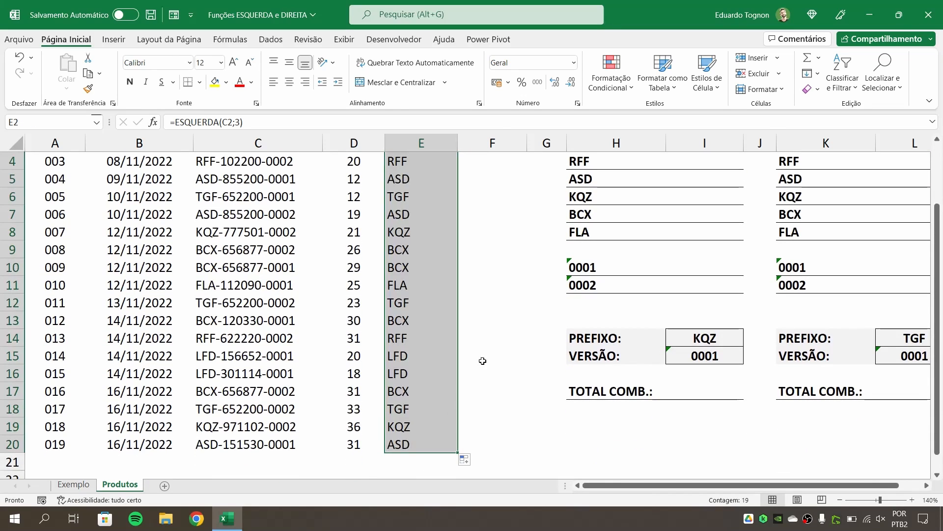
click(419, 343)
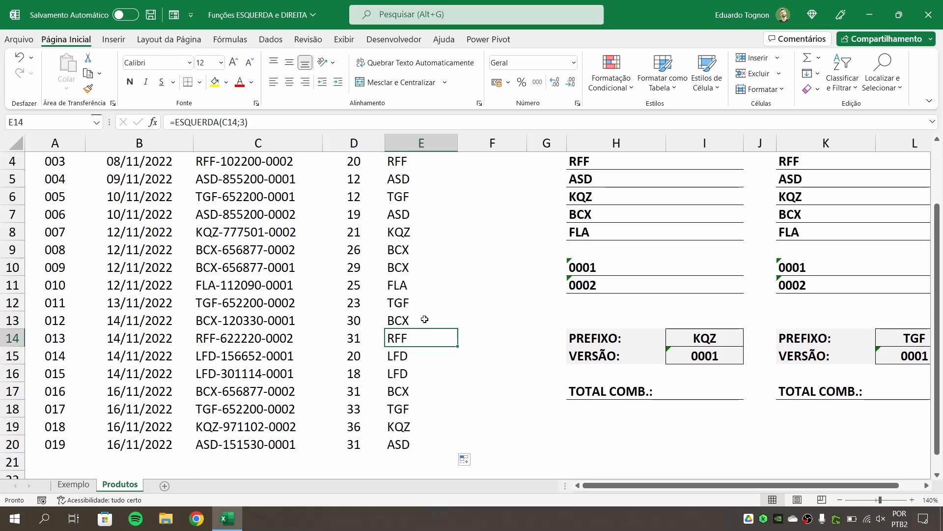
scroll(425, 319, up, 1)
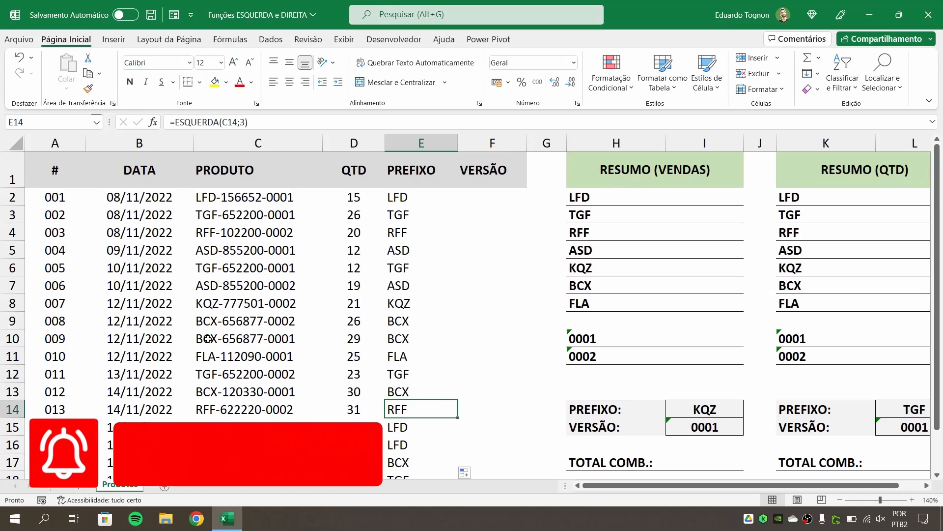
click(222, 244)
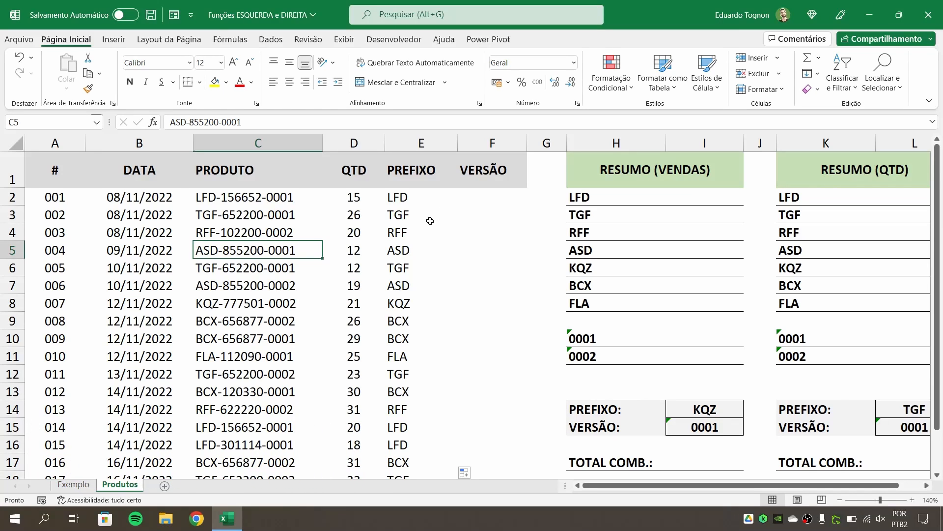
- Enter =DIREITA(C2;4) in cell F2 to extract the product code's last four characters as the version
click(474, 198)
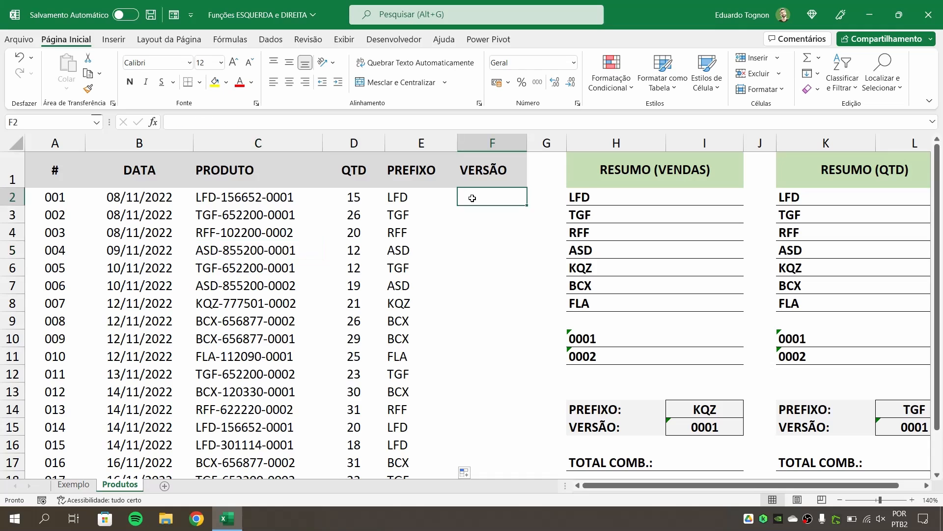
text(=DIRE)
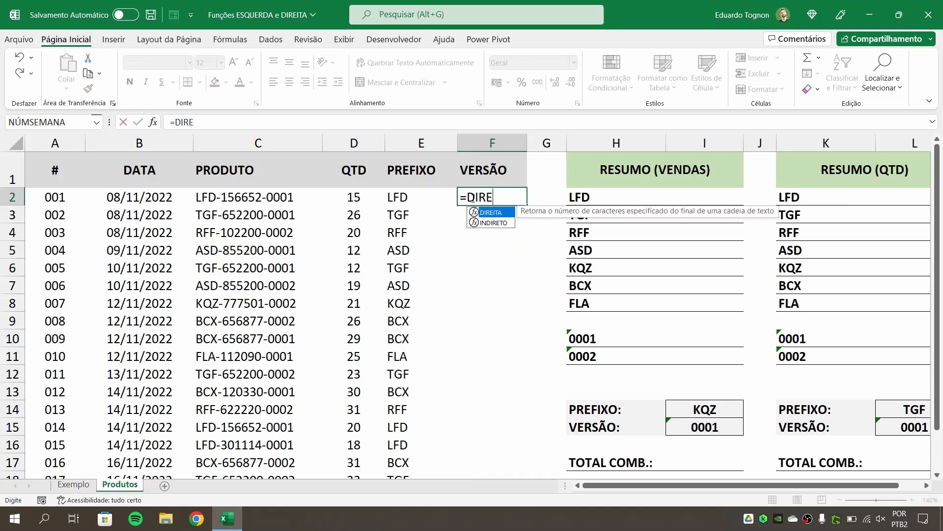
key(Tab)
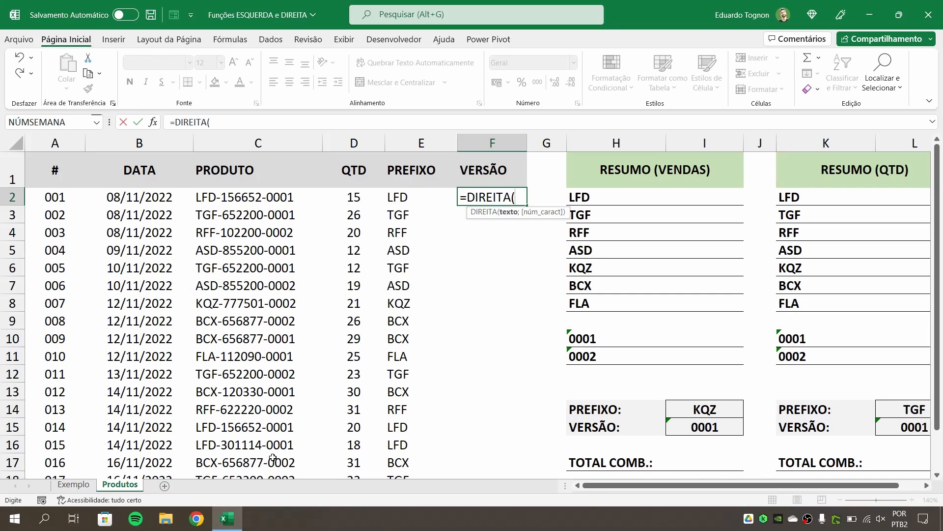
click(240, 197)
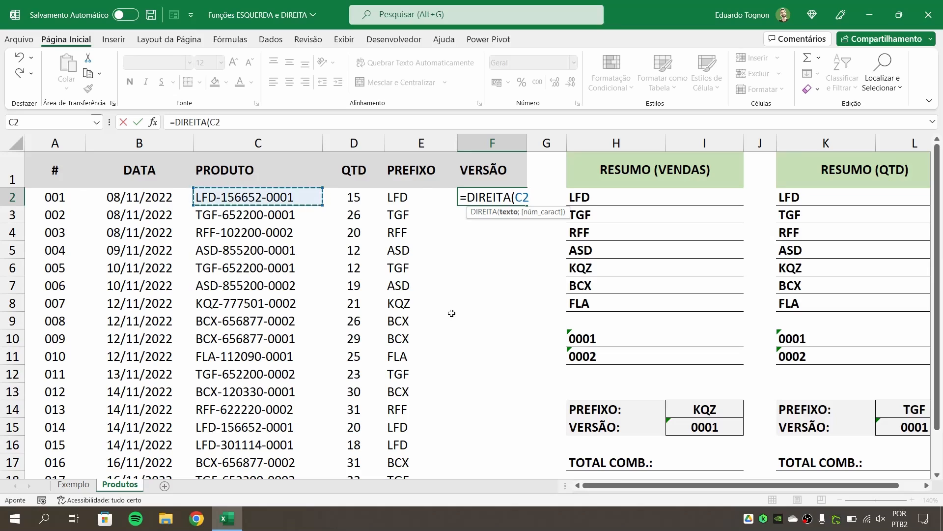
text(;4)
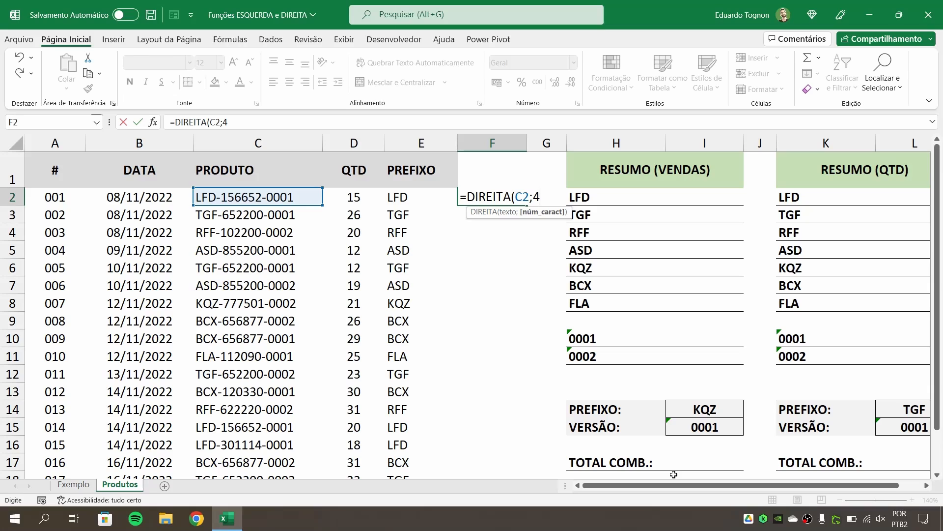
text())
key(Return)
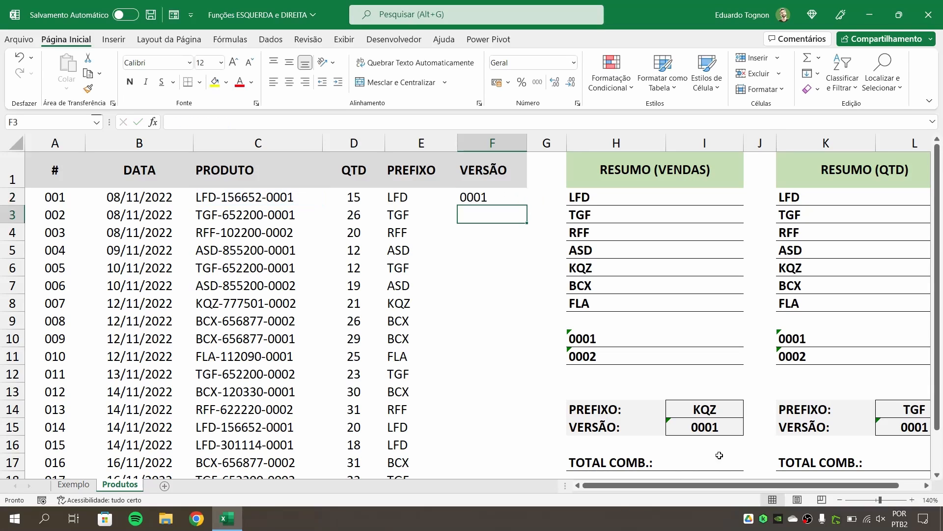
- Copy the version formula from F2 down through F20
click(488, 193)
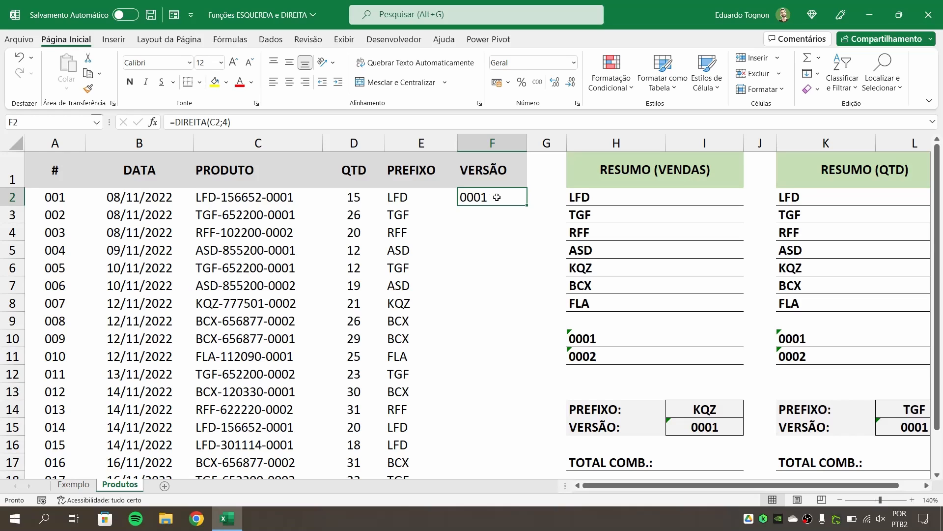
drag(529, 205, 507, 454)
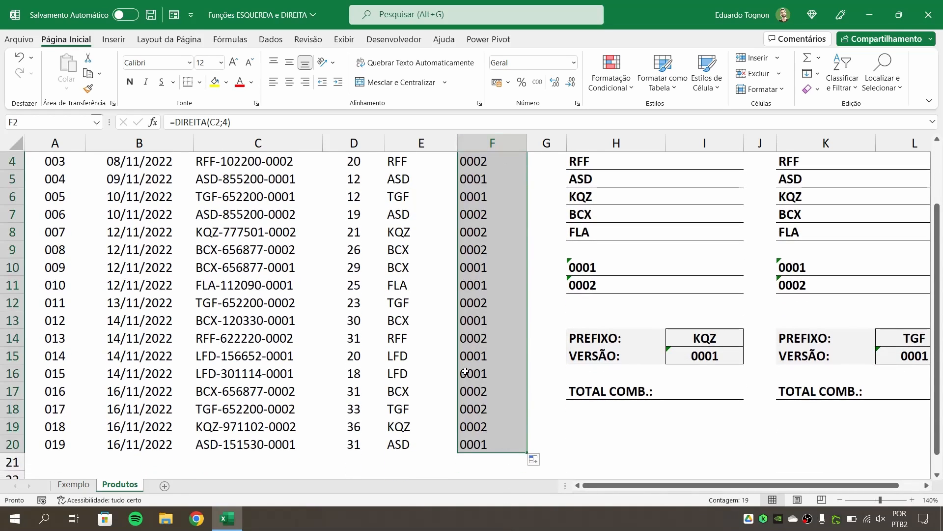
scroll(509, 282, up, 1)
click(502, 292)
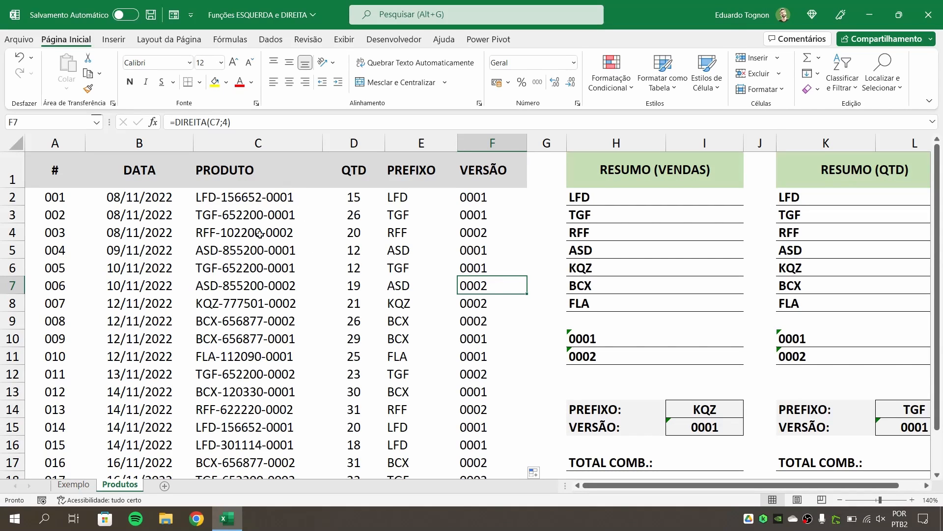
- Add filters to the header row of the sales table, A1:F1
click(50, 163)
drag(50, 163, 492, 170)
click(844, 77)
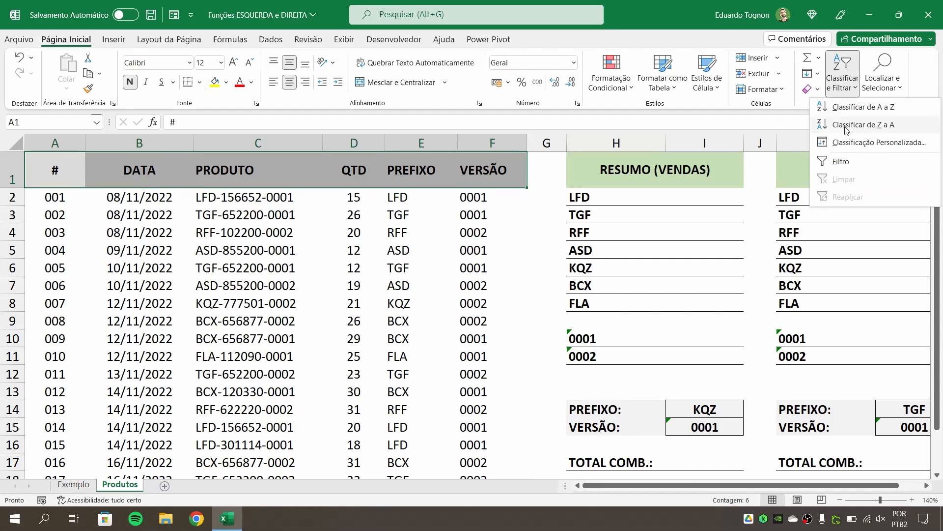
click(841, 164)
click(428, 232)
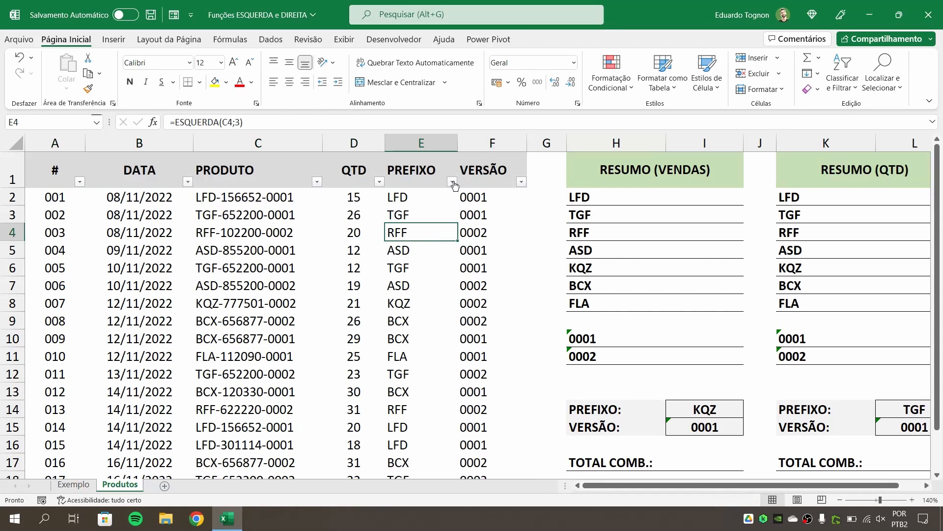
click(451, 182)
click(327, 327)
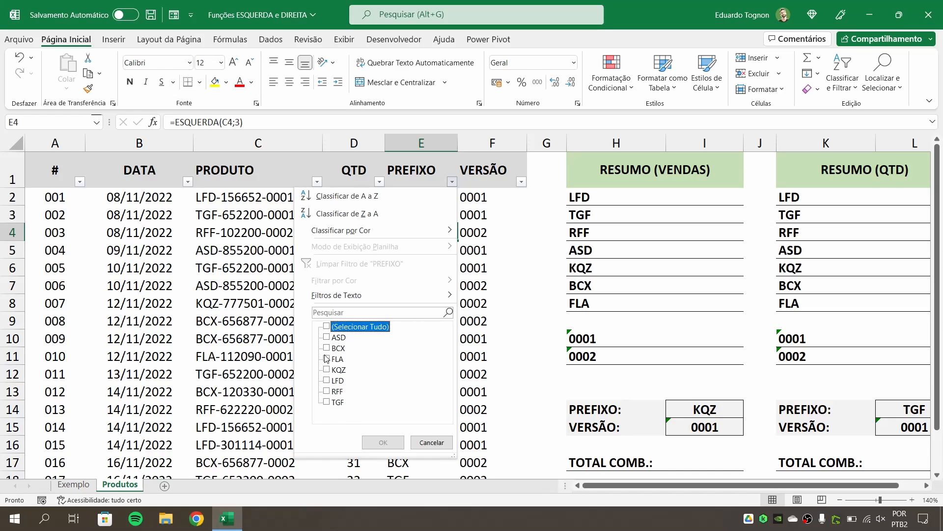
click(327, 358)
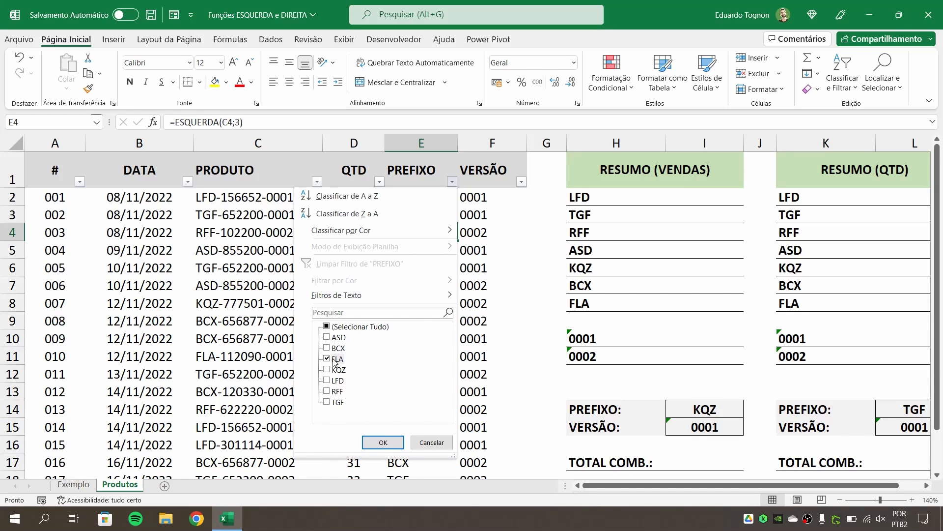
click(421, 442)
click(498, 301)
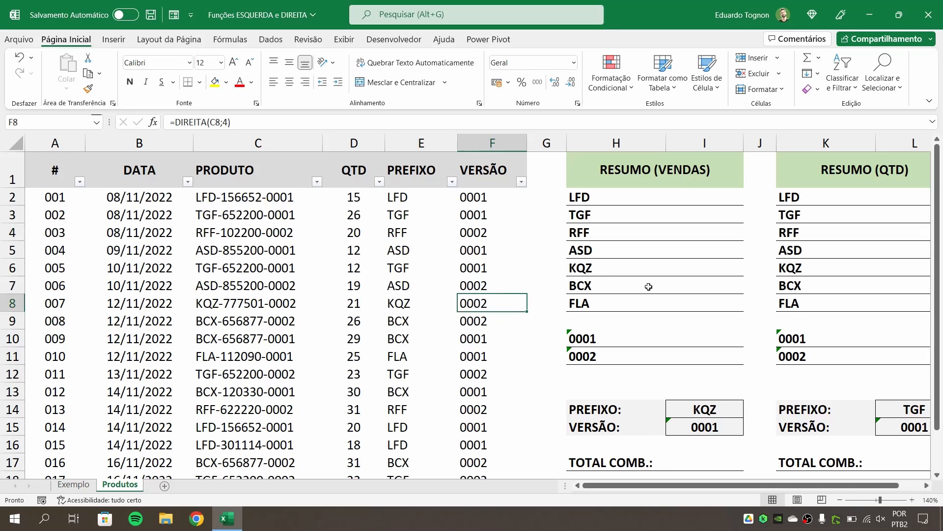
- Start a CONT.SES formula in cell I2, beside LFD in the RESUMO (VENDAS) table
scroll(711, 496, right, 1)
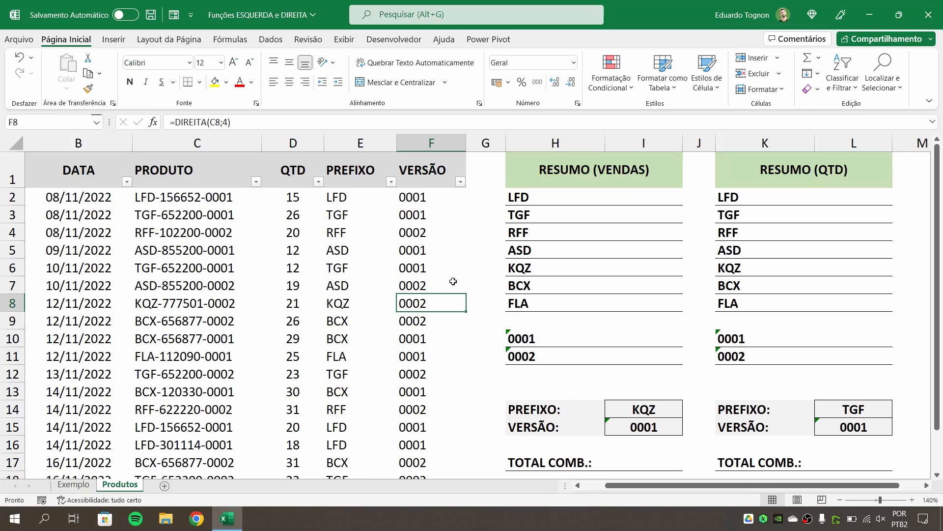
click(630, 201)
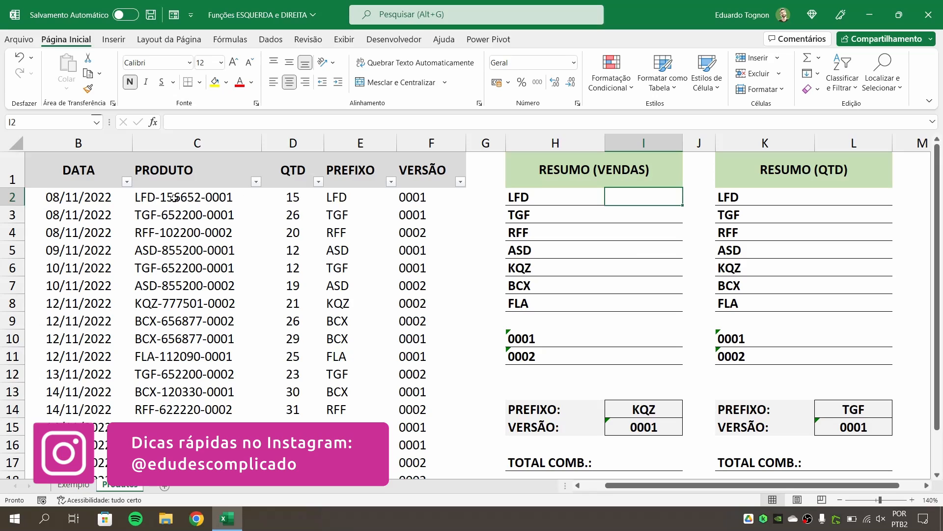
drag(81, 193, 299, 201)
click(299, 201)
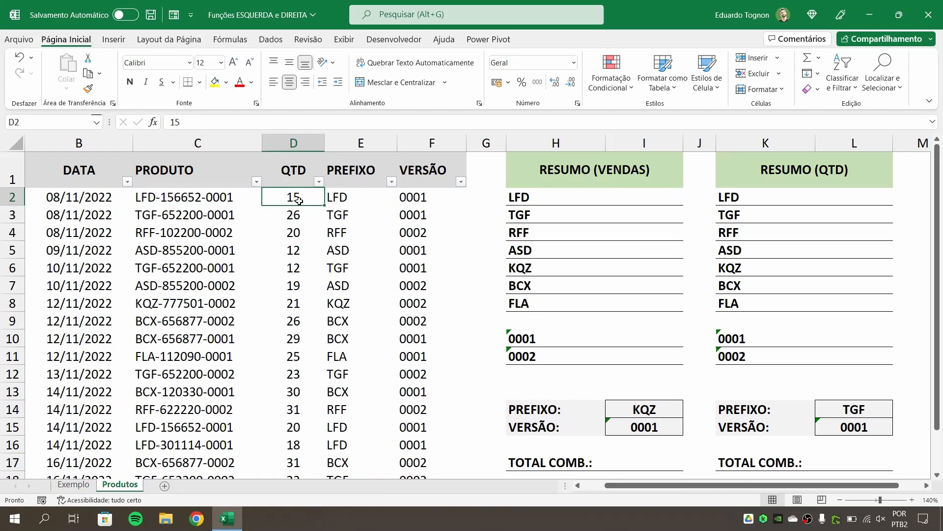
click(629, 200)
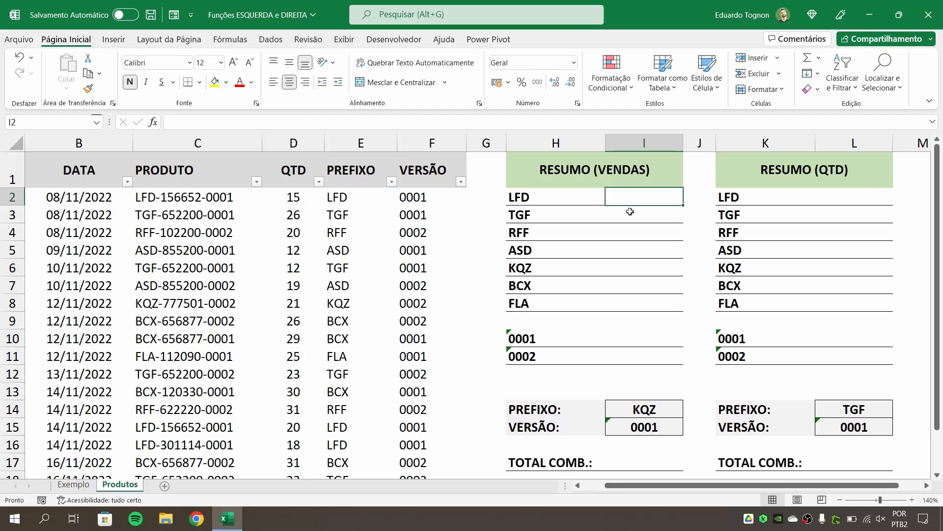
text(=)
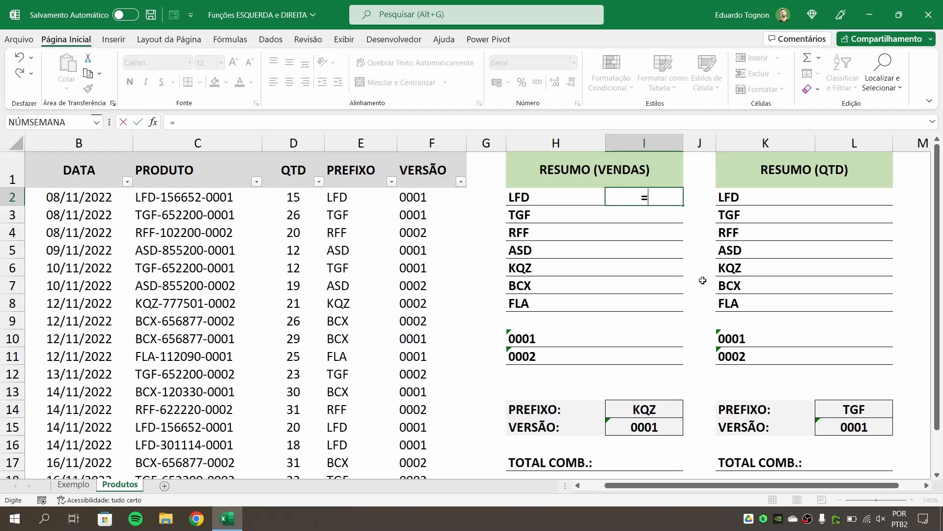
text(C)
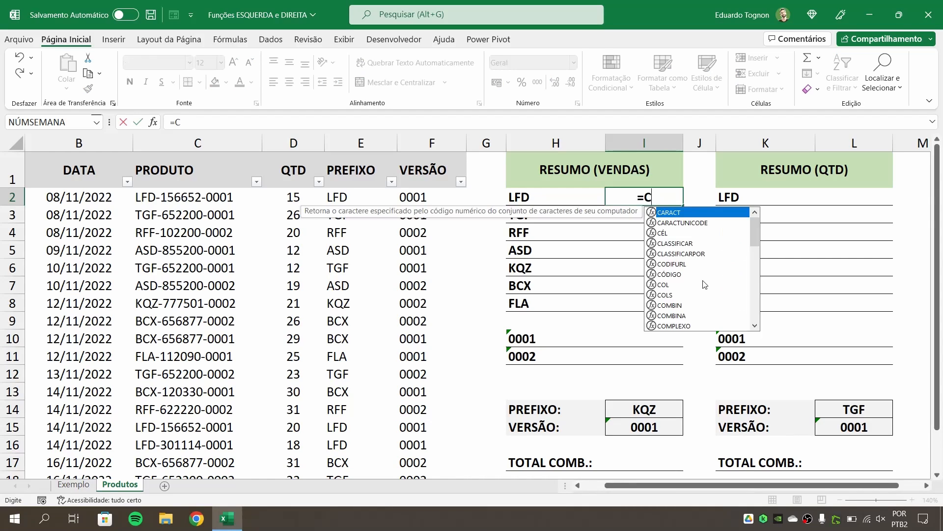
text(ONT.SES)
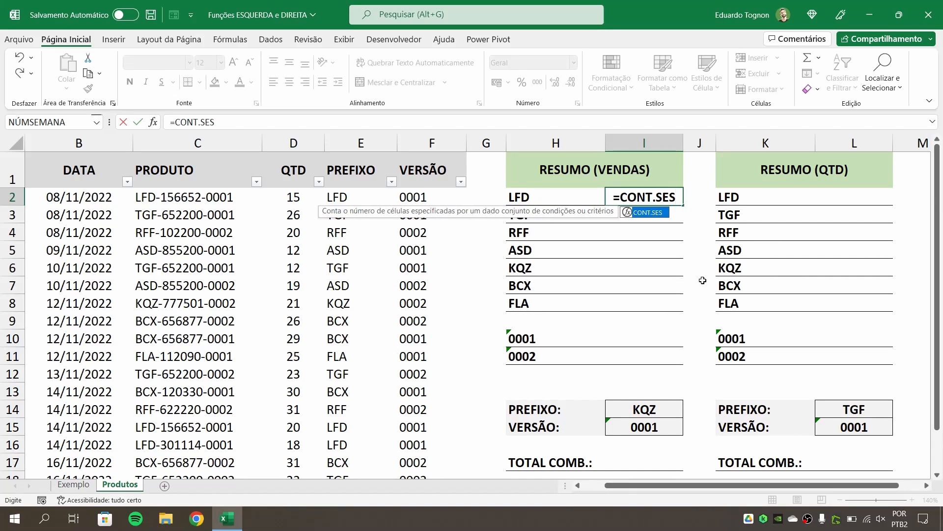
text(()
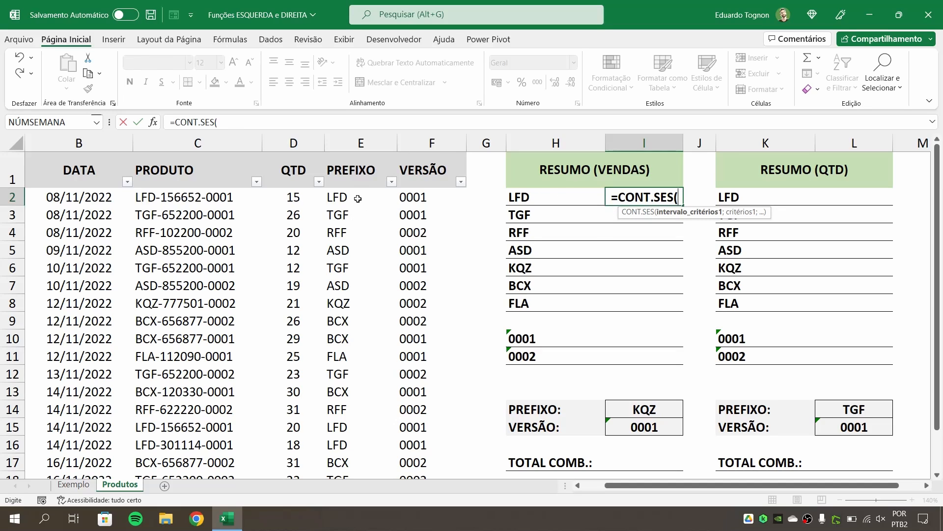
- Give the CONT.SES formula the prefix range E2:E20 as criteria range and H2 as criterion, and close its parenthesis
drag(358, 199, 362, 442)
scroll(367, 320, up, 1)
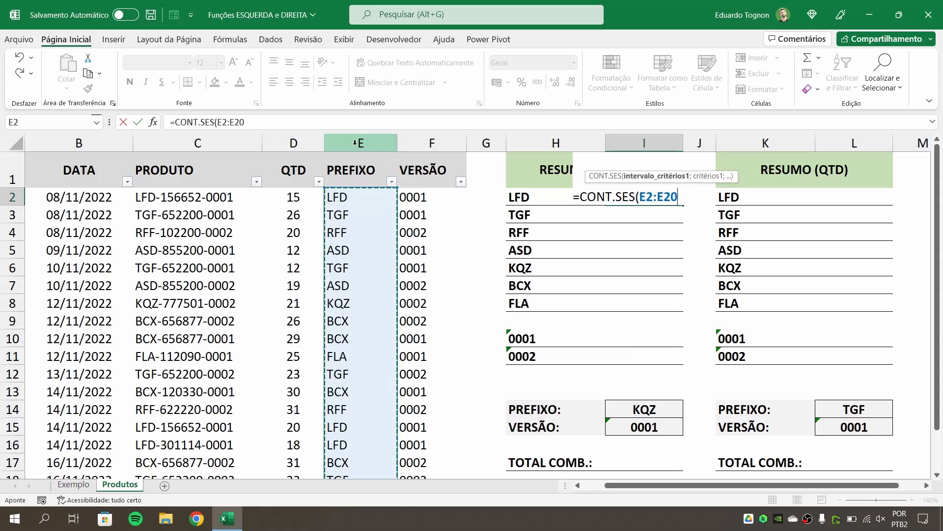
scroll(354, 231, down, 5)
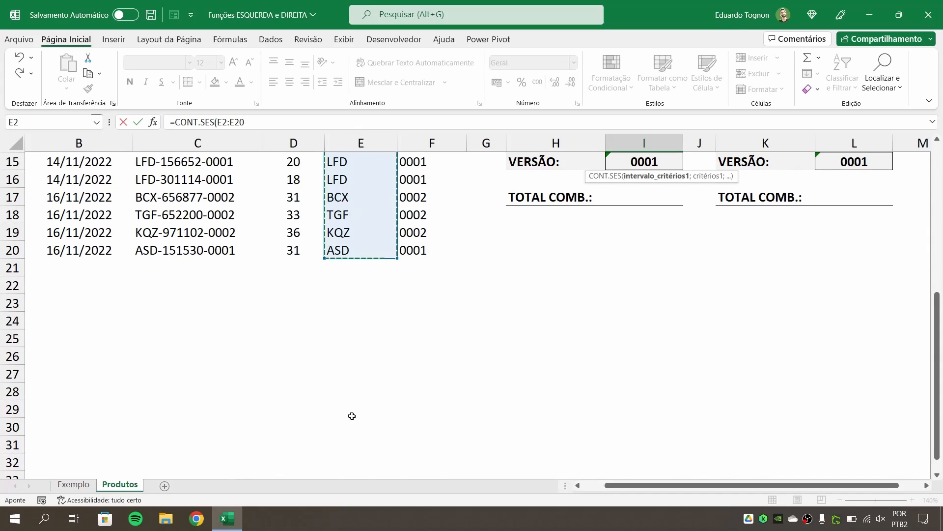
scroll(353, 381, up, 5)
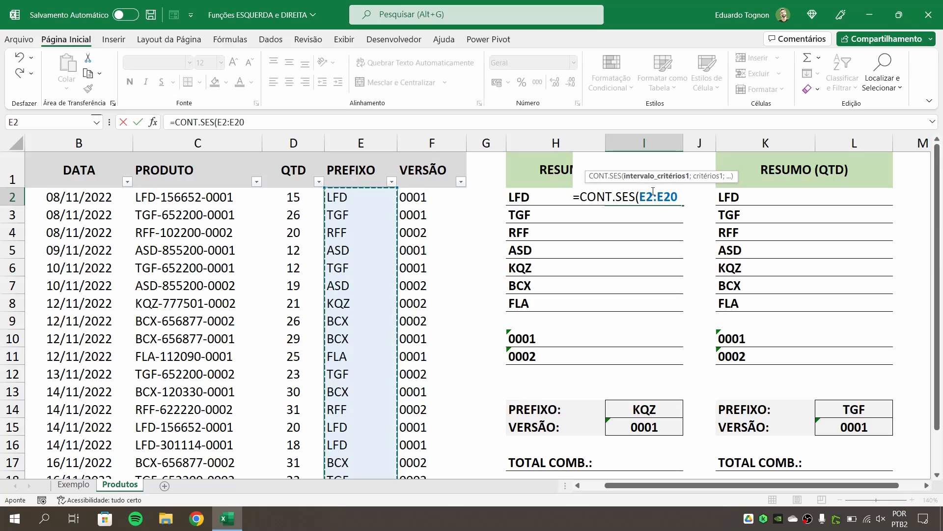
text(;)
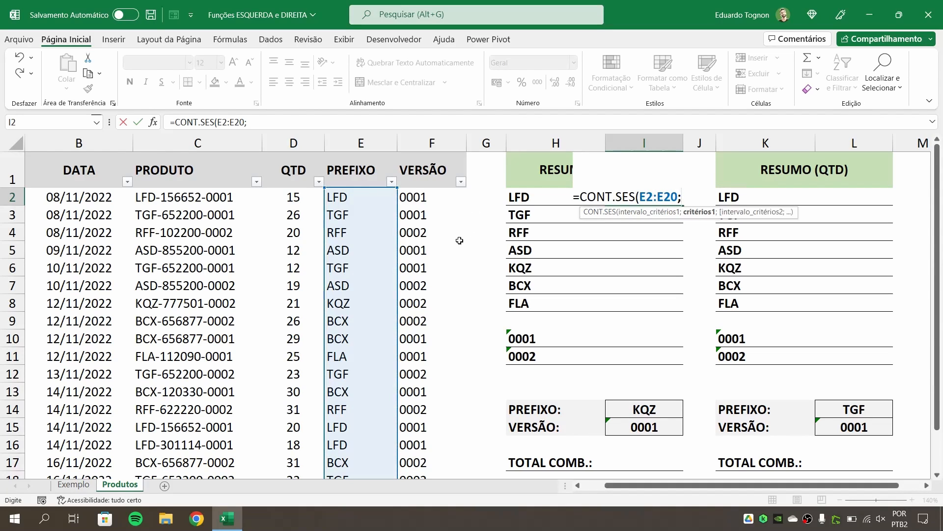
click(520, 197)
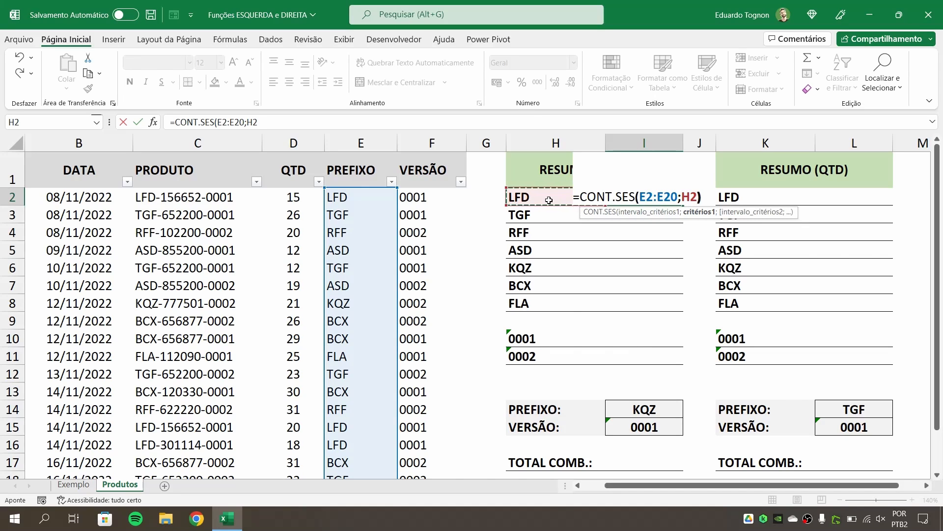
text())
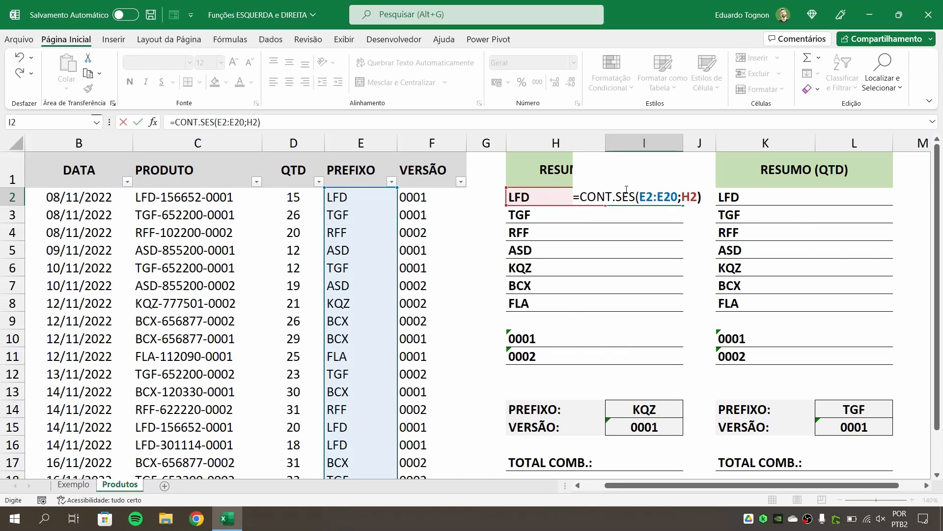
- Make the criteria range absolute as $E$2:$E$20 and commit the CONT.SES formula in I2
click(646, 195)
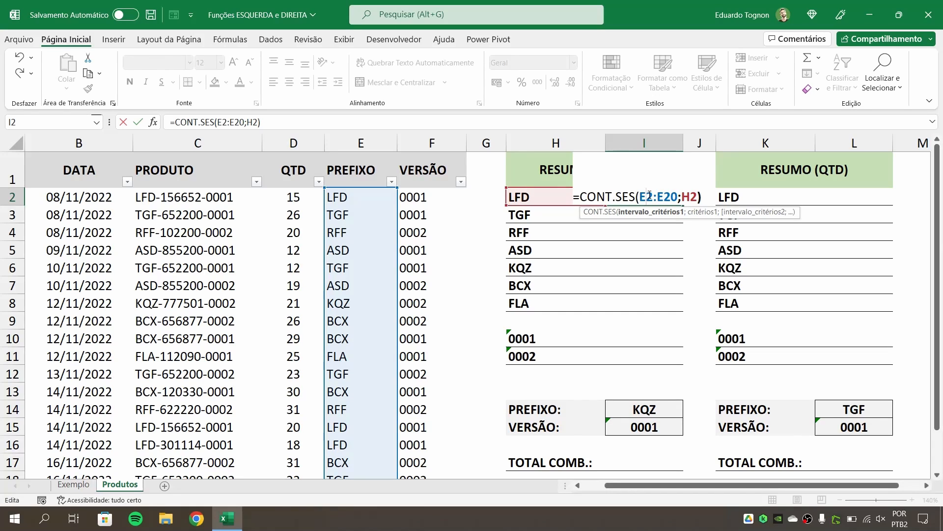
key(F4)
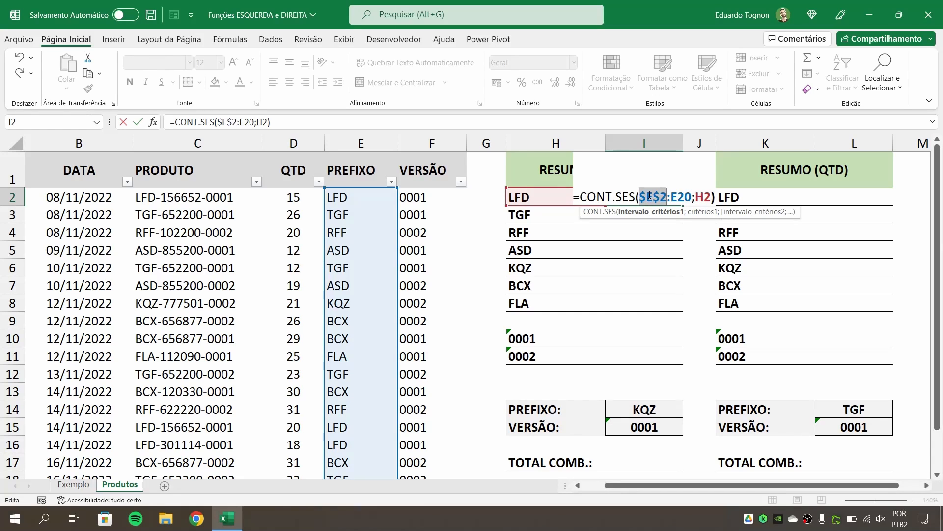
click(685, 196)
key(F4)
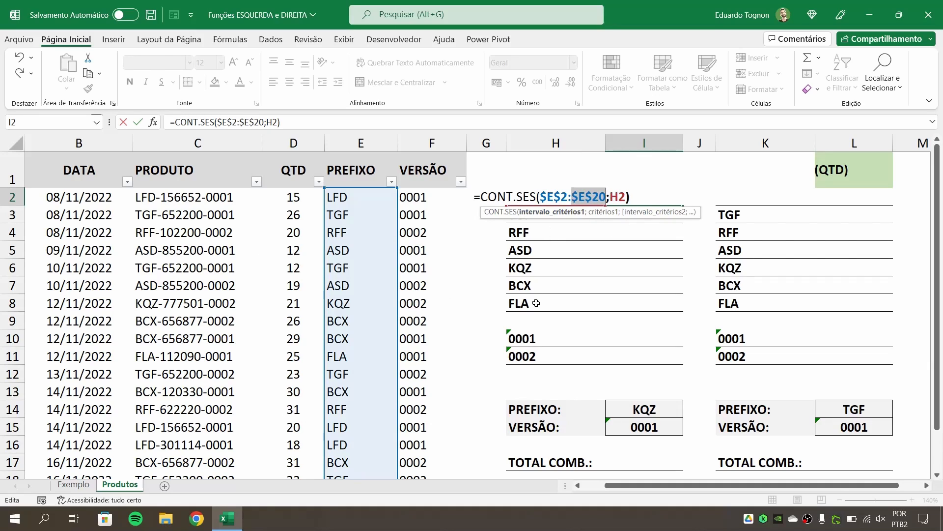
key(Return)
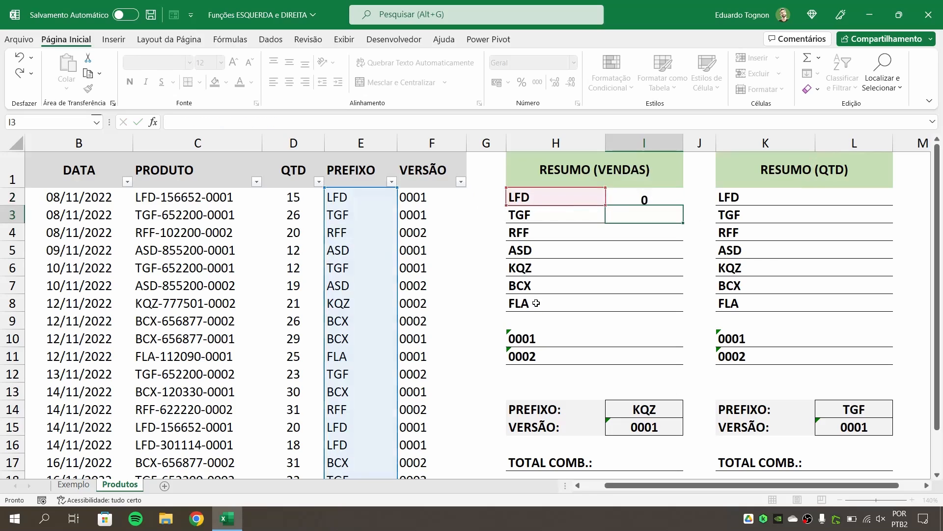
- Copy the sales count formula from I2 down through I8 and check the filled cells for the other prefixes
click(663, 190)
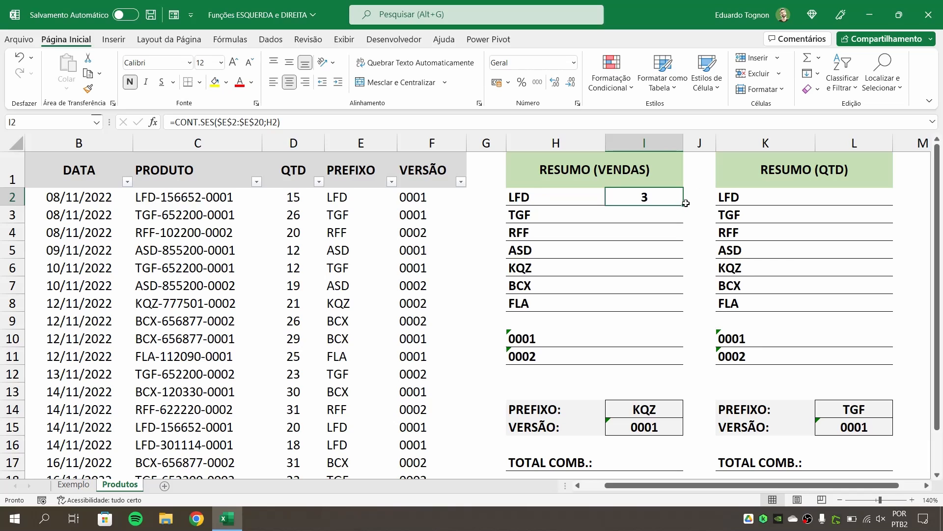
drag(683, 205, 668, 315)
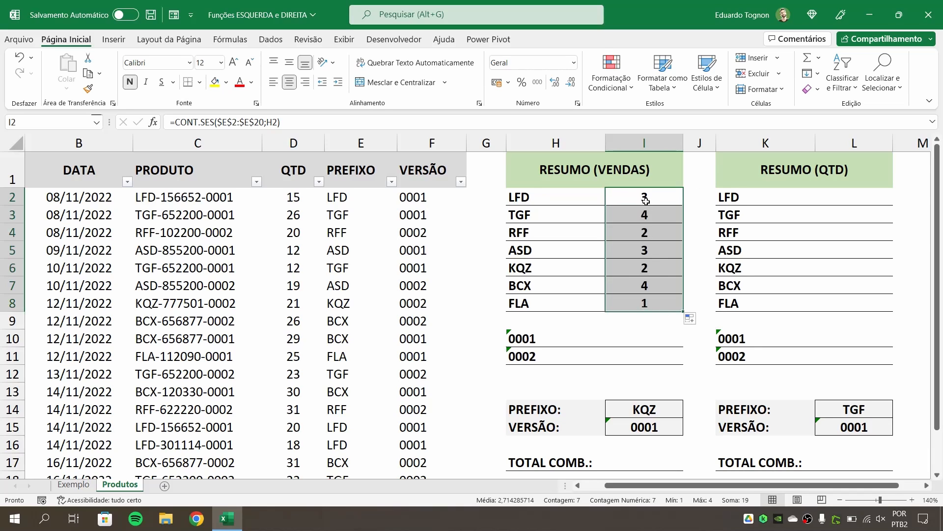
click(646, 244)
click(636, 293)
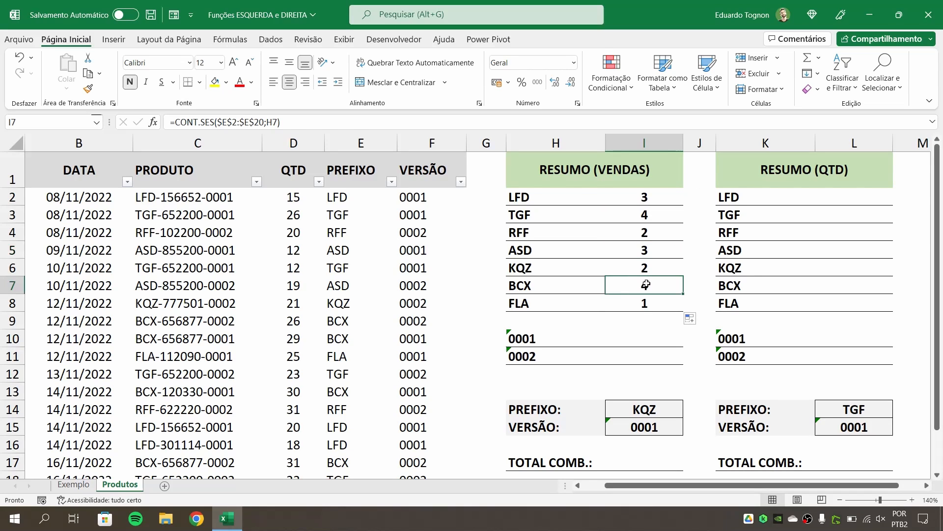
- Examine the copied CONT.SES formula in I7 and compare its absolute criteria range with the prefixes listed in column E
double_click(636, 290)
drag(575, 285, 641, 285)
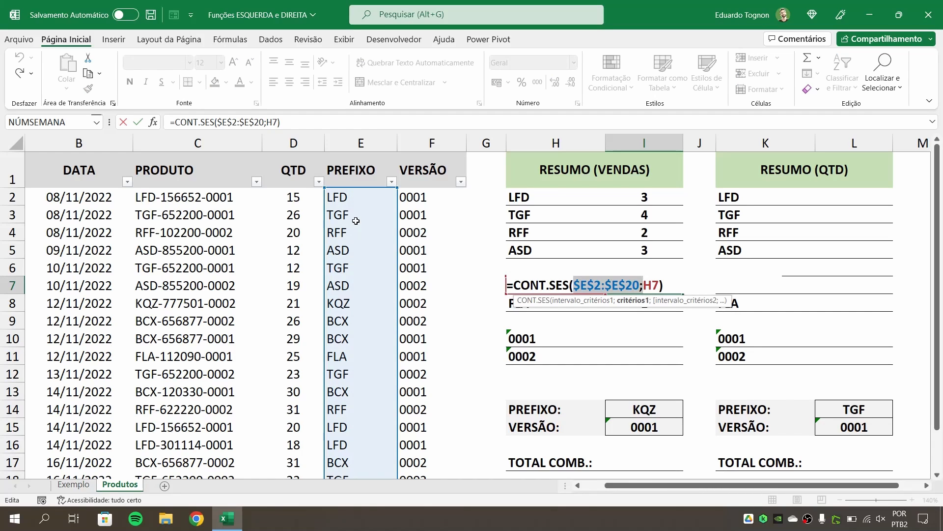
key(ctrl+Return)
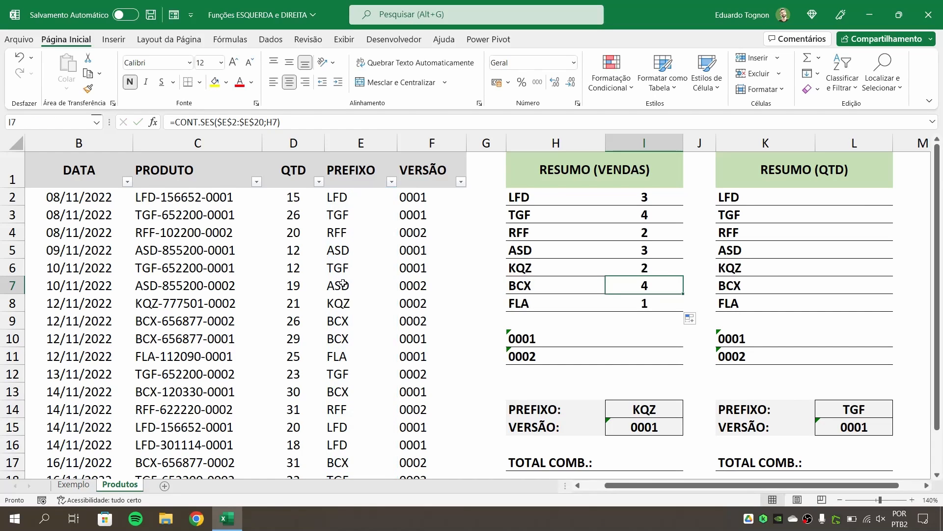
scroll(343, 284, down, 3)
drag(339, 232, 337, 443)
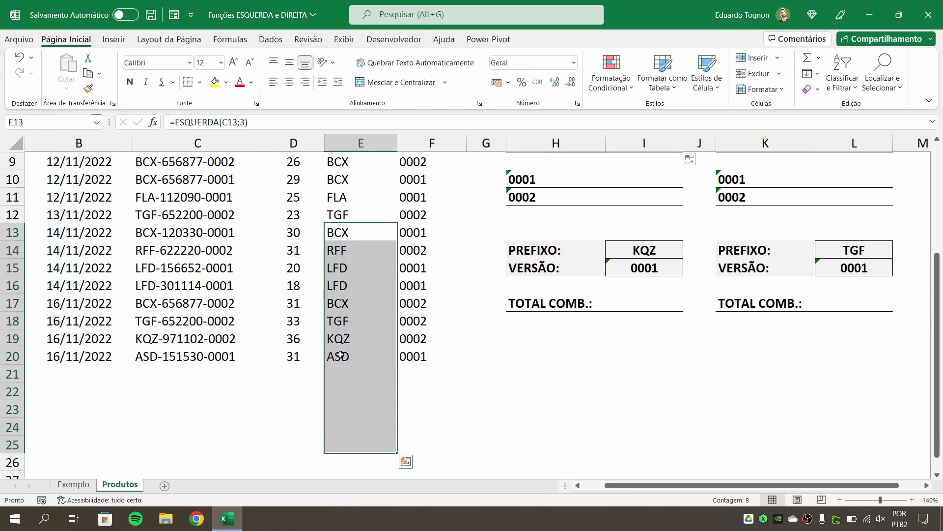
scroll(344, 320, up, 3)
scroll(338, 356, down, 5)
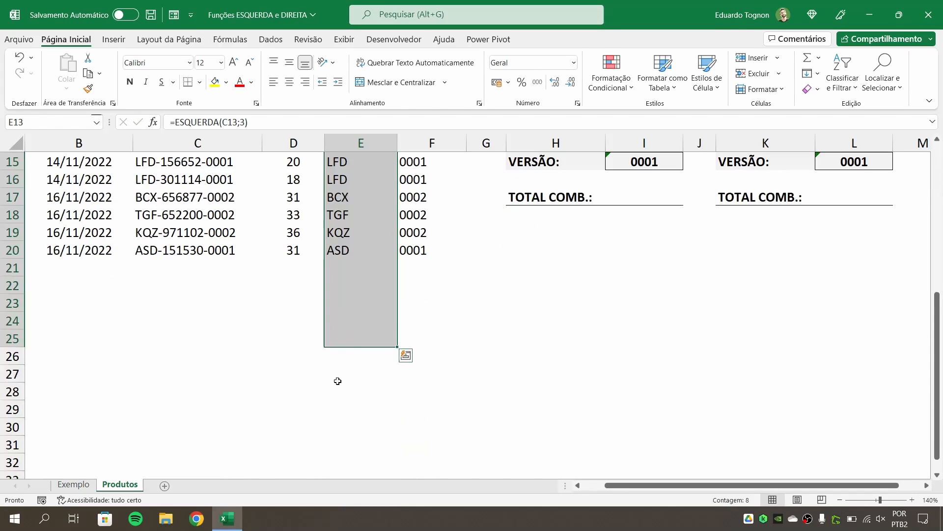
scroll(337, 381, up, 5)
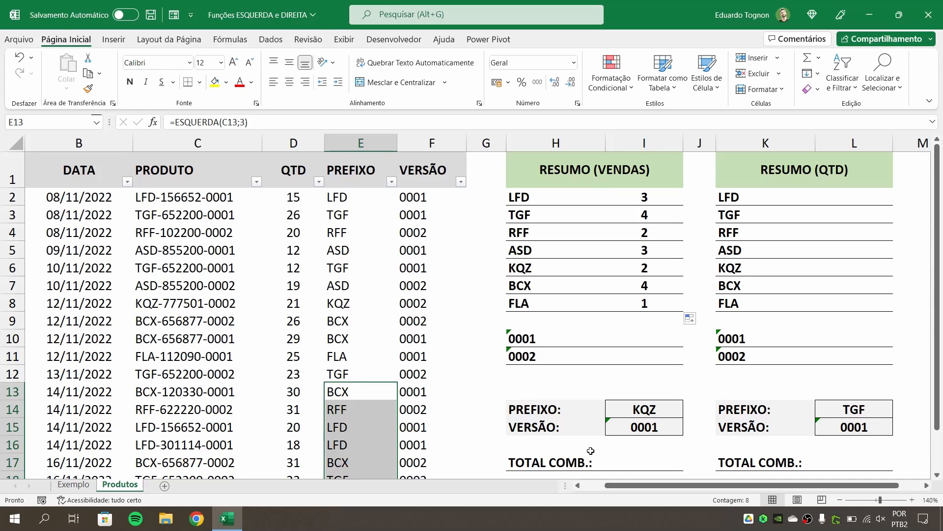
- Enter a CONT.SES formula in I10 with version range F2:F20 as criteria range and H10 as criterion
click(652, 339)
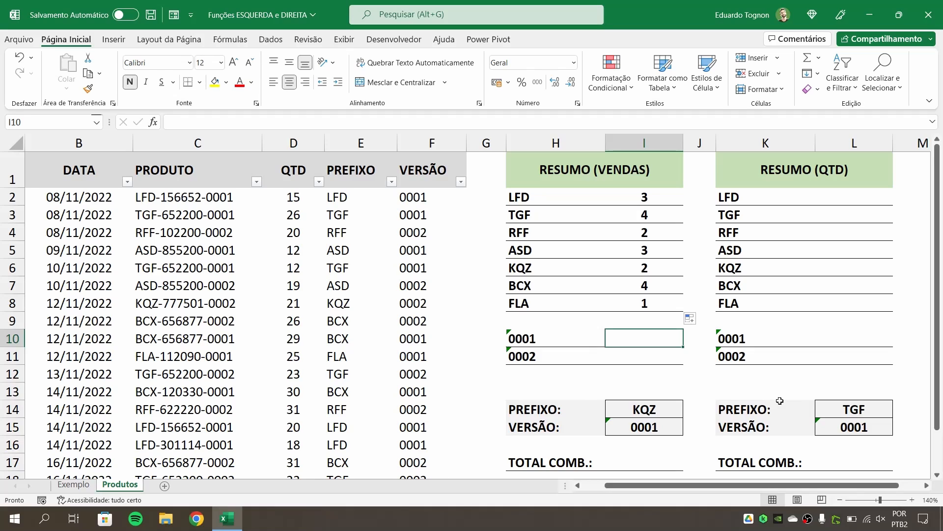
text(=CON)
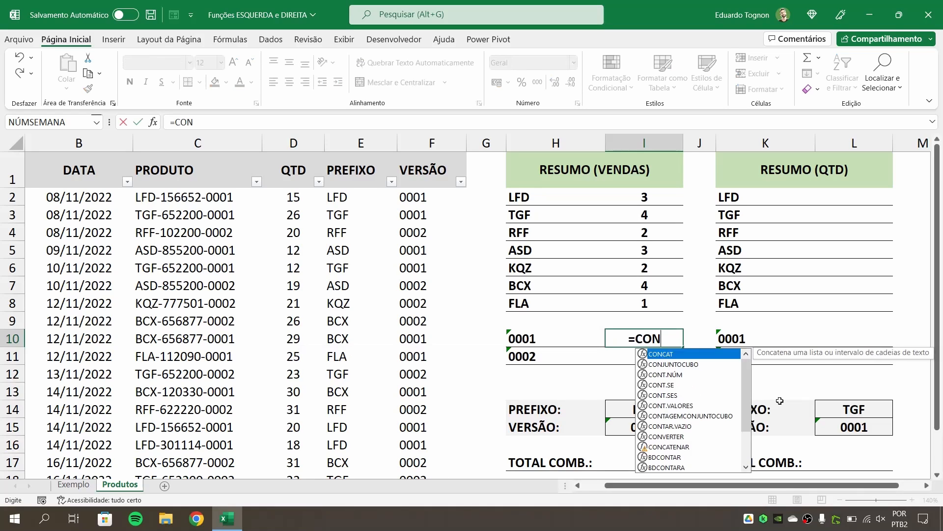
text(T.SES()
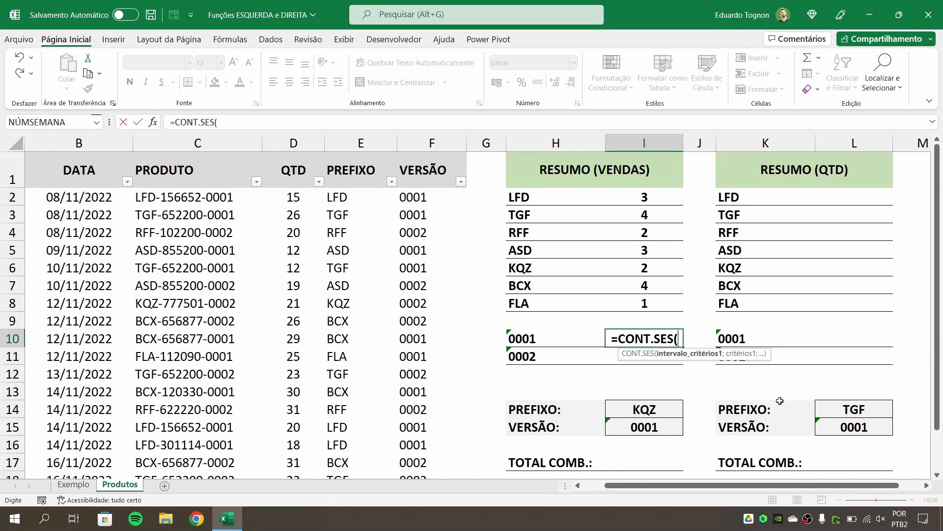
drag(426, 197, 421, 376)
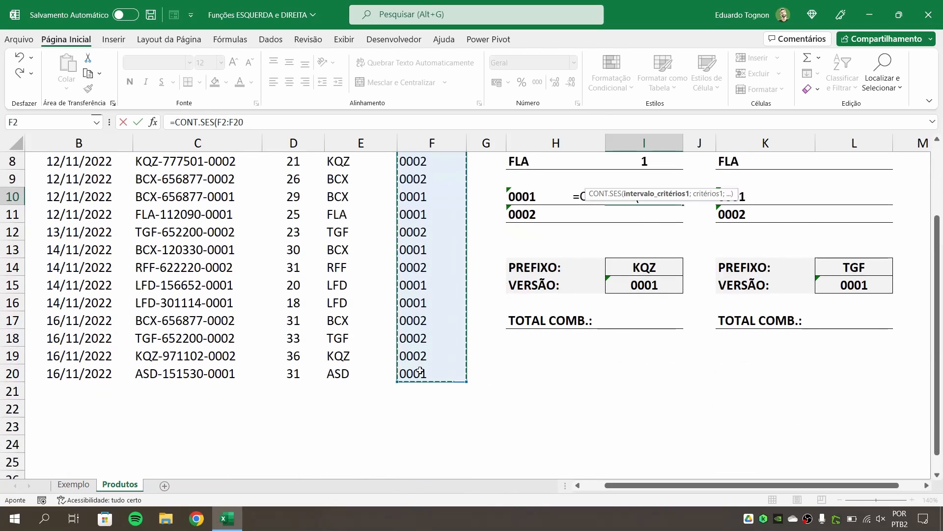
scroll(420, 370, up, 3)
text(;)
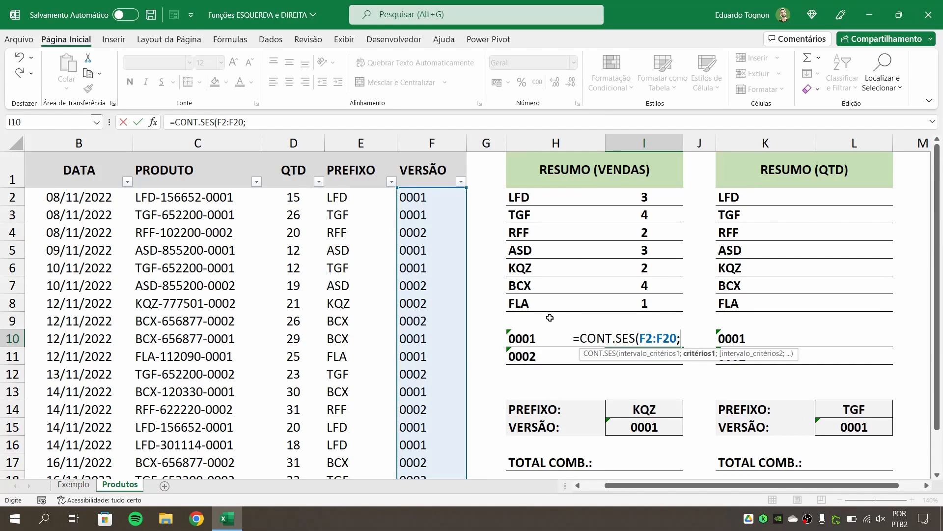
click(544, 339)
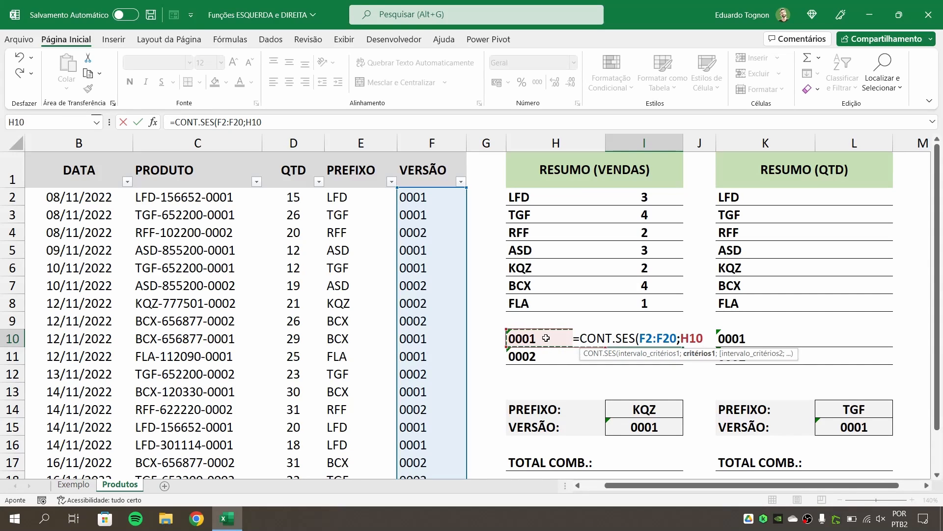
text())
key(Return)
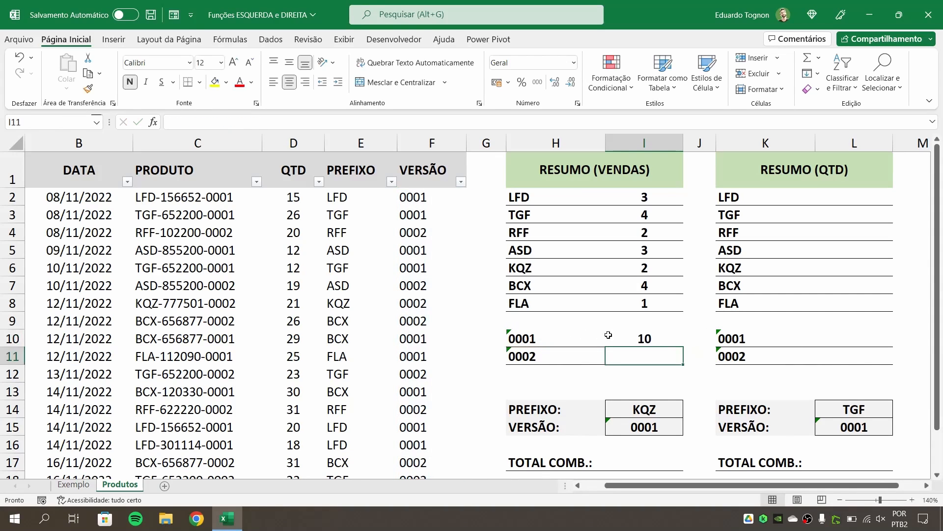
- Make the criteria range of the I10 formula absolute as $F$2:$F$20
click(630, 338)
double_click(630, 338)
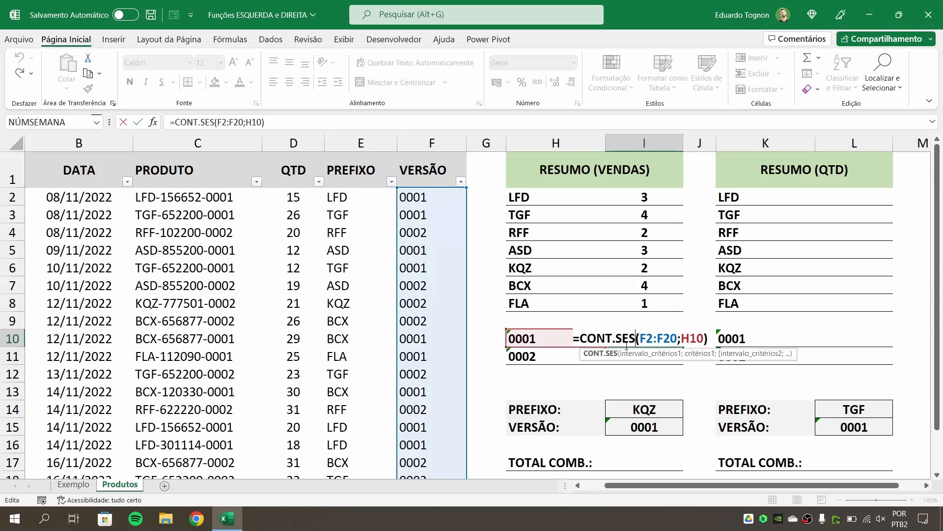
key(F4)
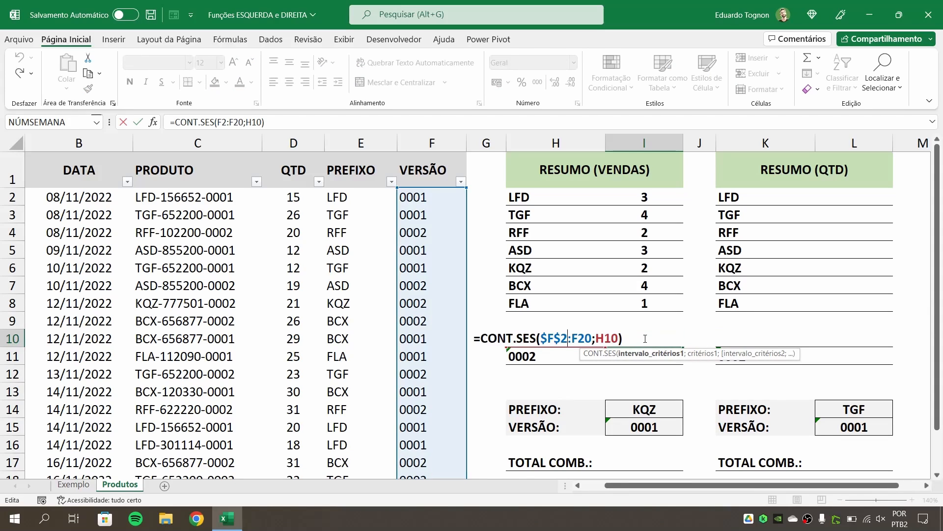
click(579, 335)
key(F4)
key(Return)
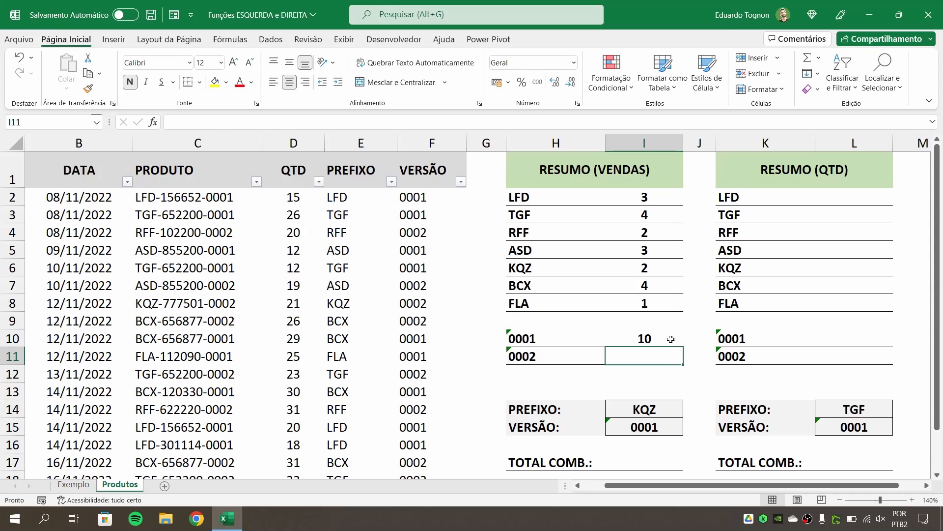
- Copy the version count formula from I10 down to I11 and check the references in the copy
click(671, 339)
drag(683, 347, 683, 363)
click(672, 347)
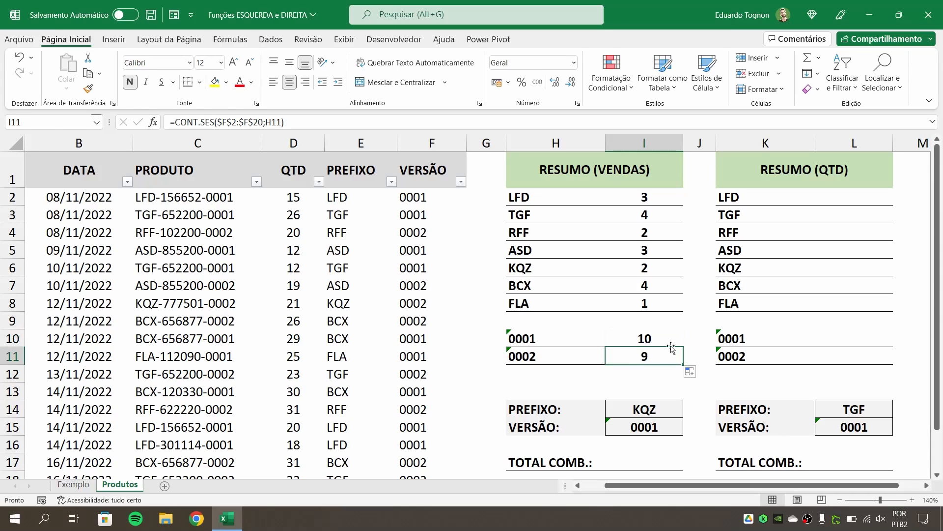
double_click(641, 357)
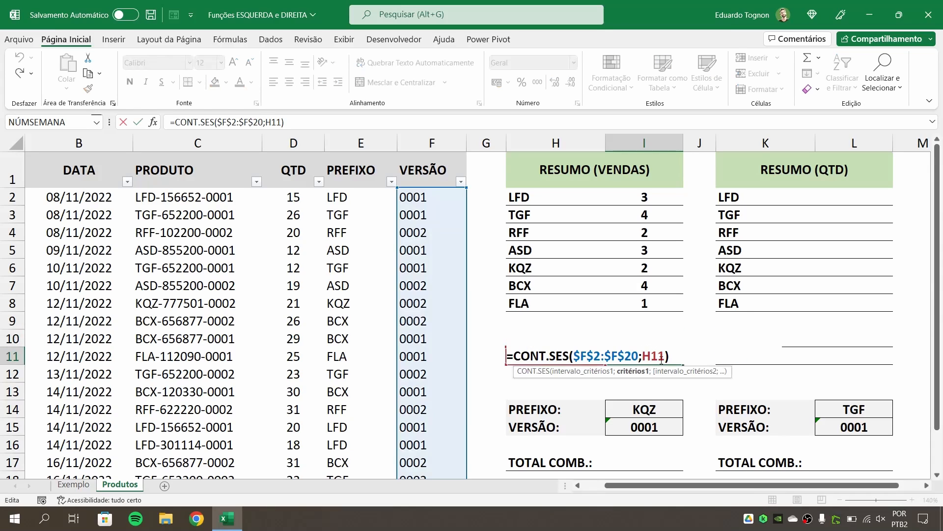
key(Escape)
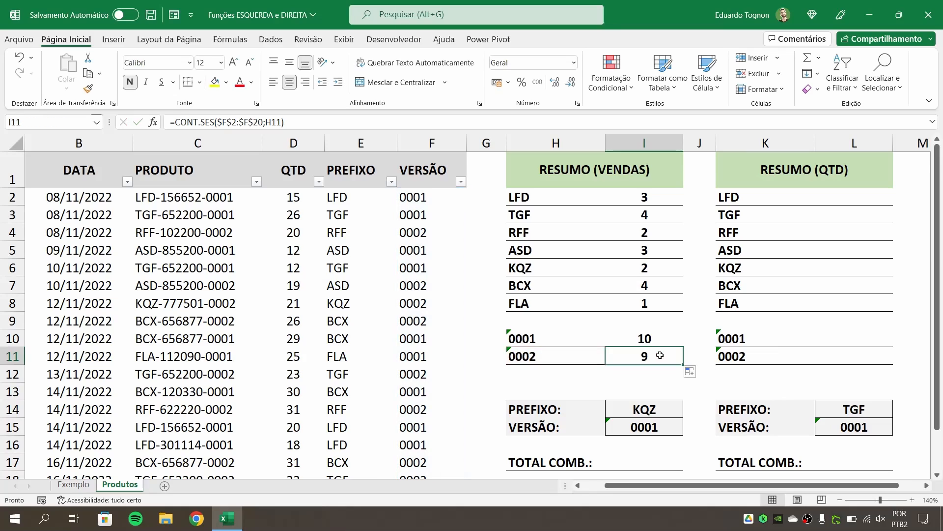
- Re-enter the version codes in H10 and H11 as 0001 and 0002 without the leading apostrophe
click(571, 342)
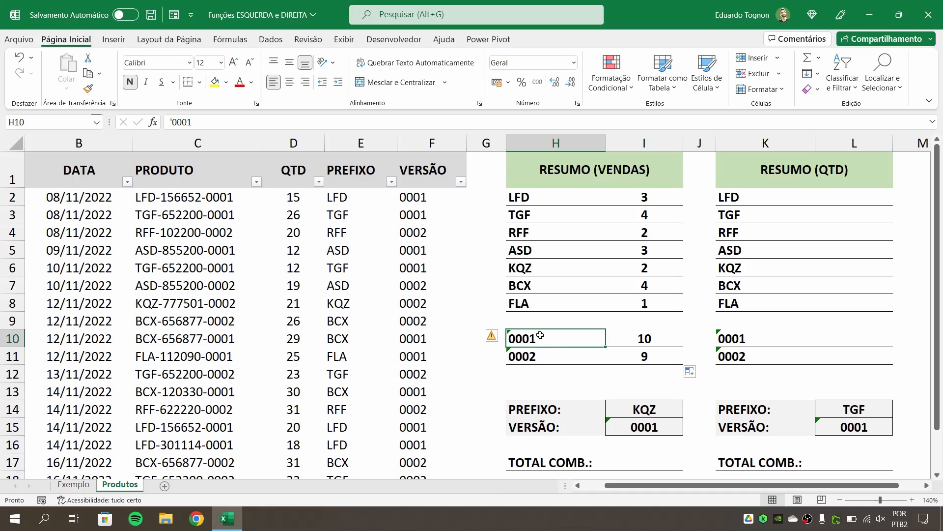
text(0001)
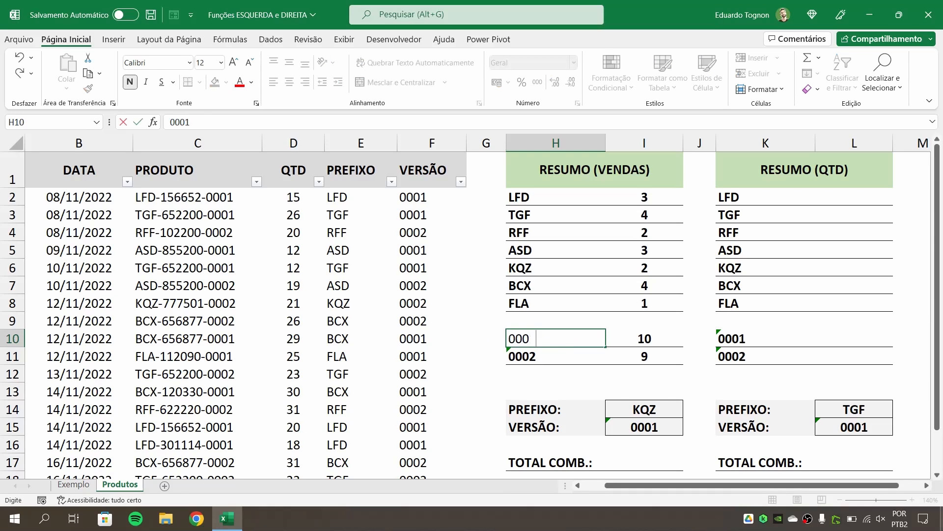
key(Return)
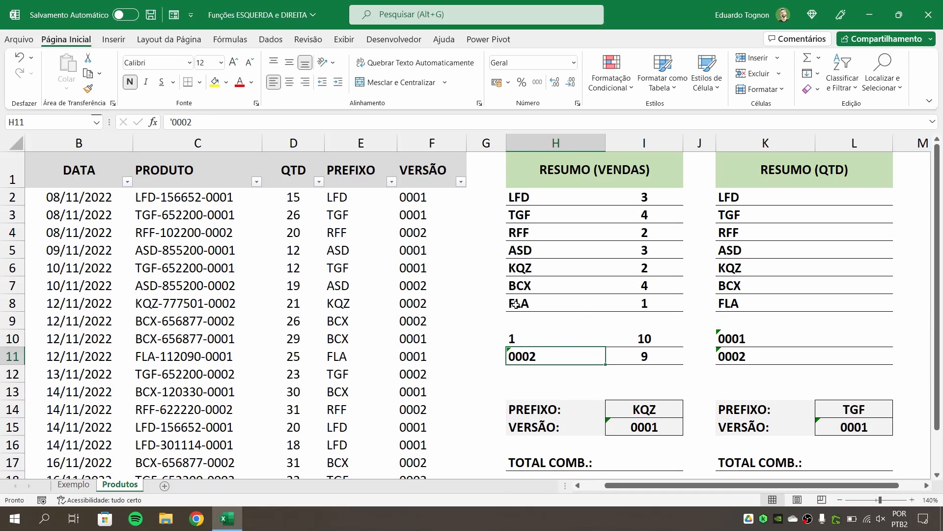
click(544, 336)
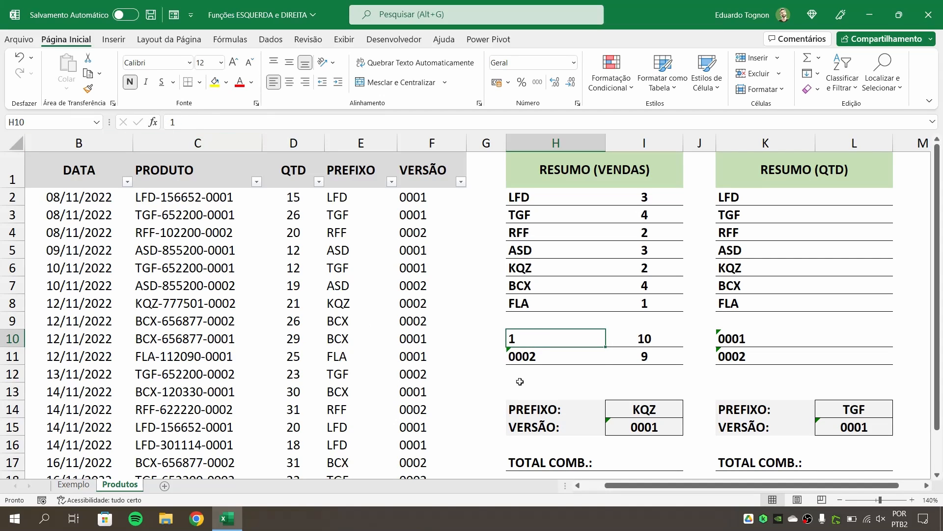
click(532, 356)
text(0002)
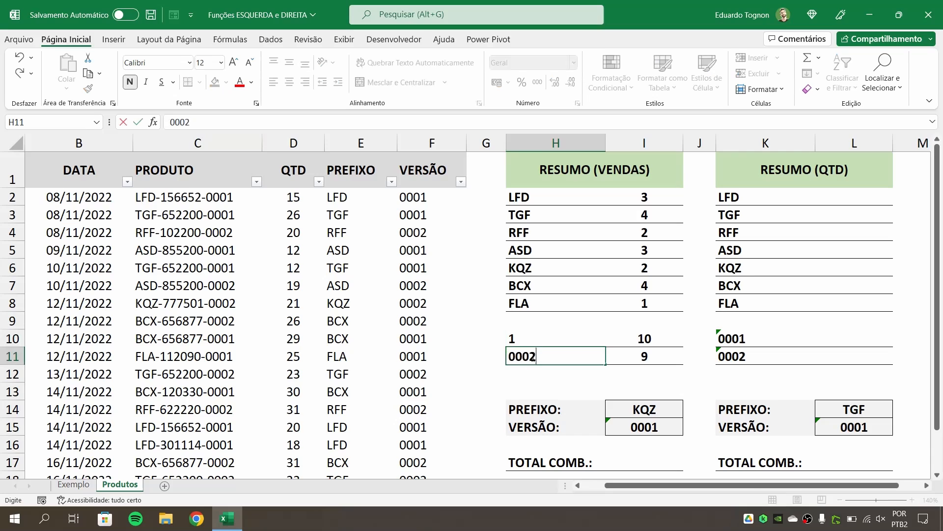
key(Return)
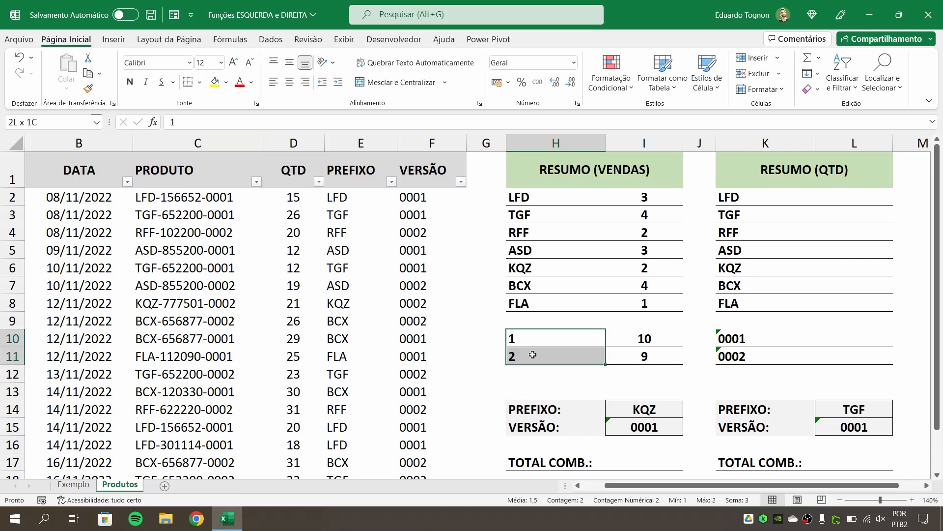
- Check the version counts in I10 and I11 against the DIREITA results in the VERSÃO column
click(535, 356)
click(662, 339)
click(660, 356)
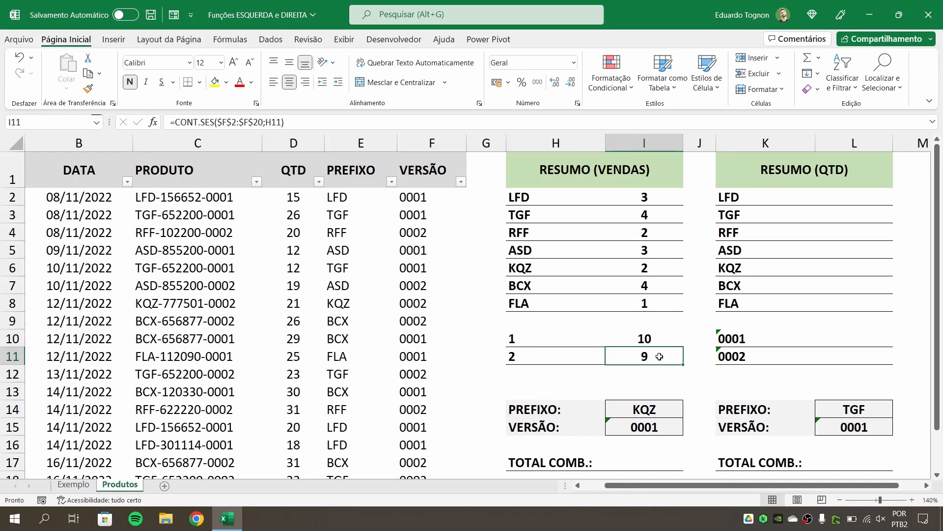
click(426, 197)
drag(426, 197, 420, 376)
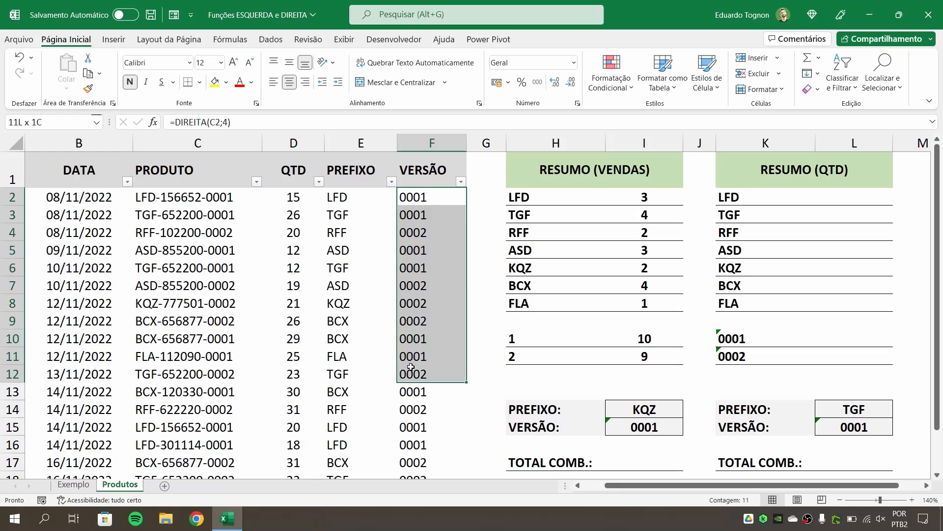
click(421, 285)
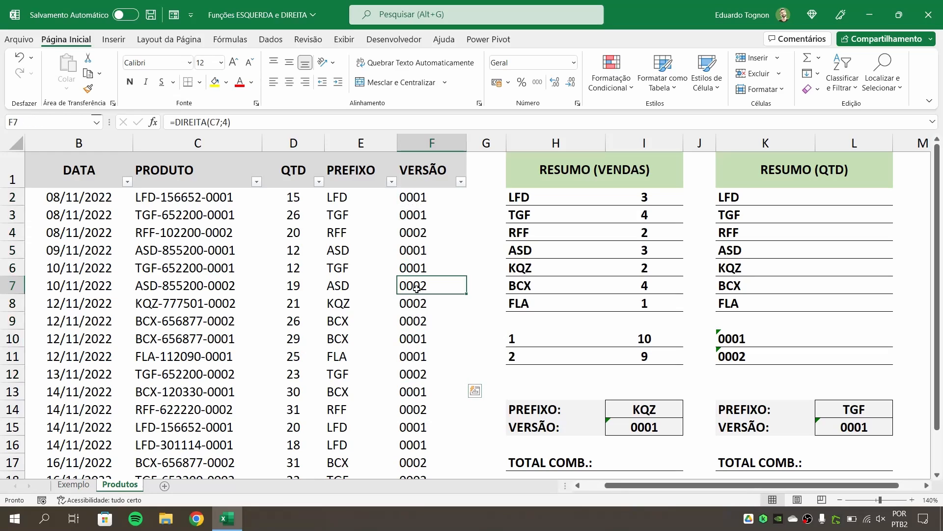
- Apply the custom number format 0000 to the version cells H10:H11
click(523, 337)
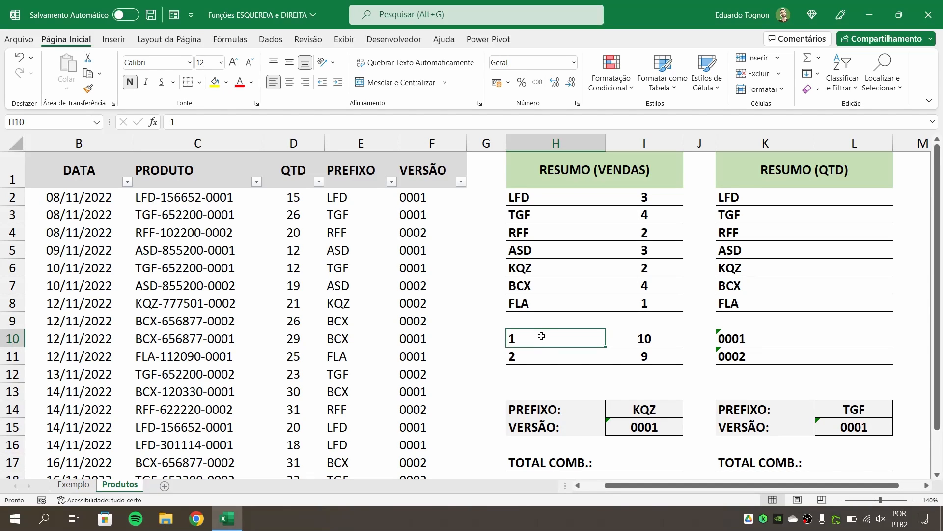
drag(541, 334, 537, 358)
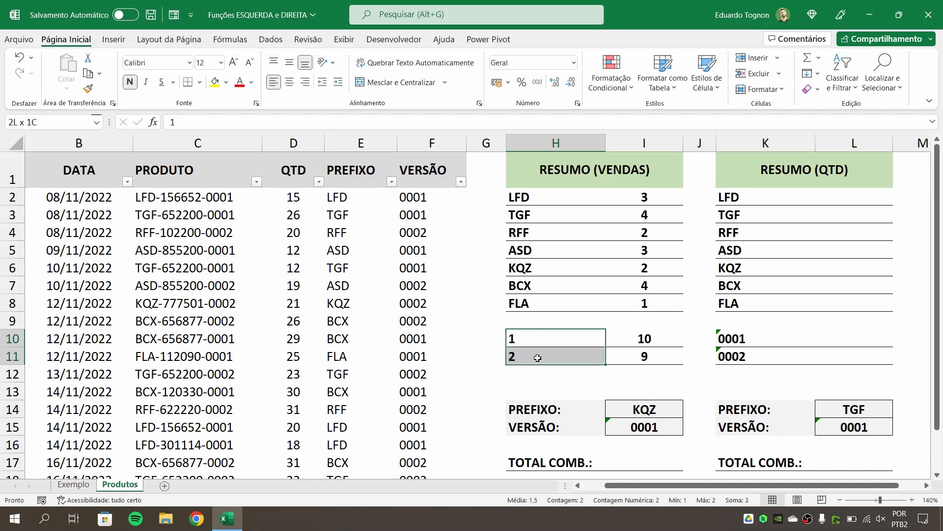
click(578, 104)
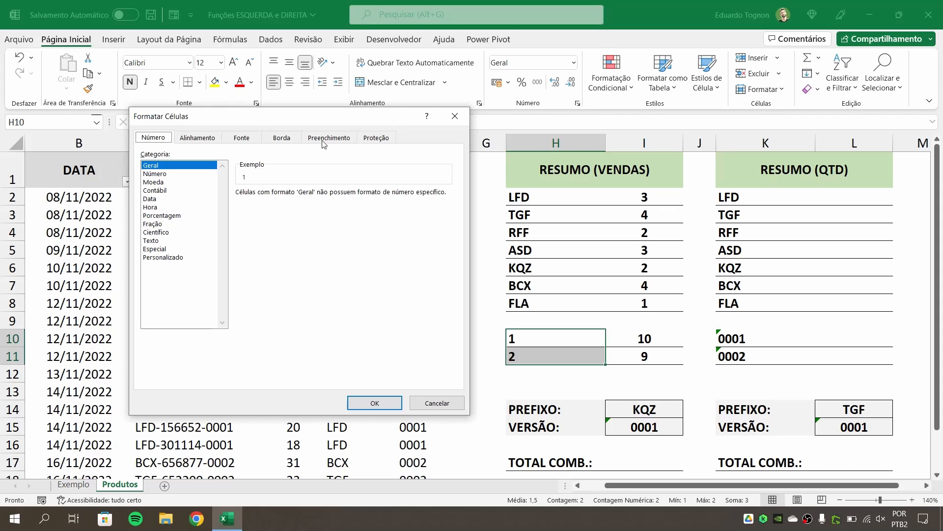
click(167, 257)
double_click(259, 204)
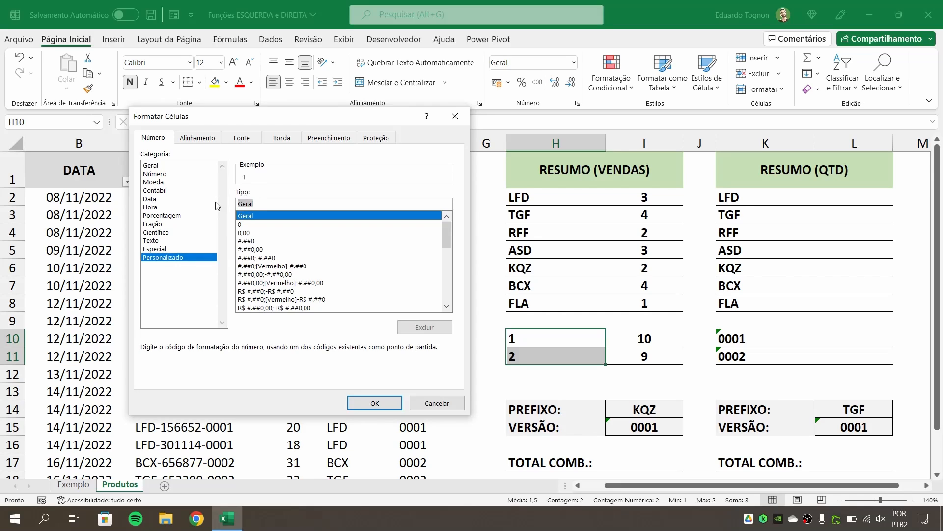
text(000)
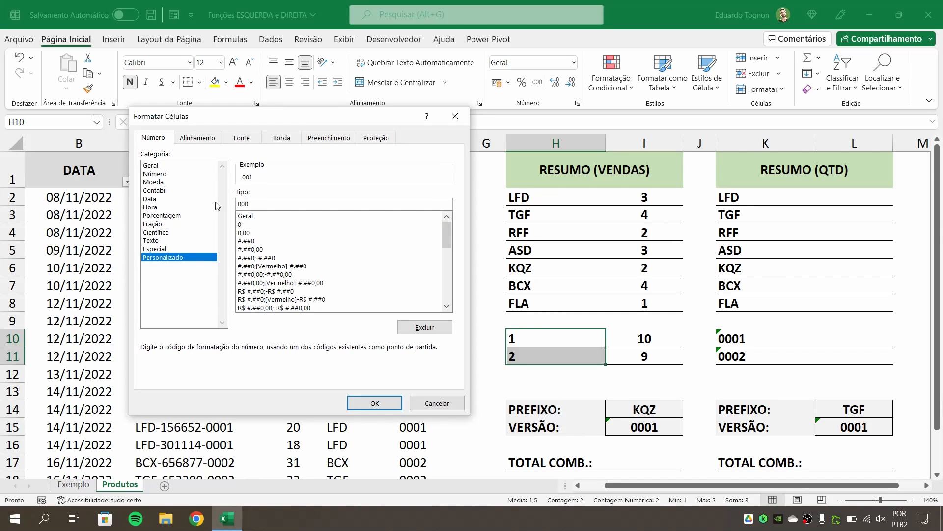
text(0)
click(377, 404)
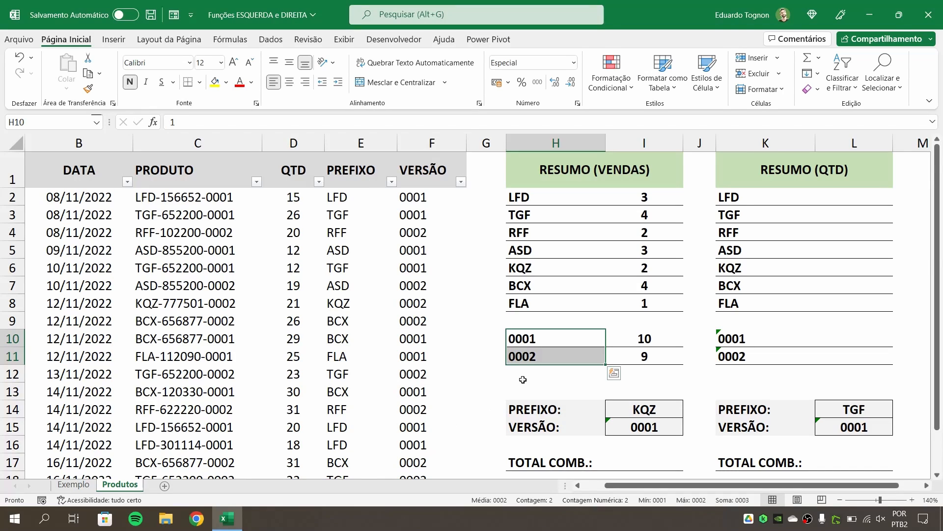
- Clear the version codes from K10 and K11 in the RESUMO (QTD) table
click(733, 339)
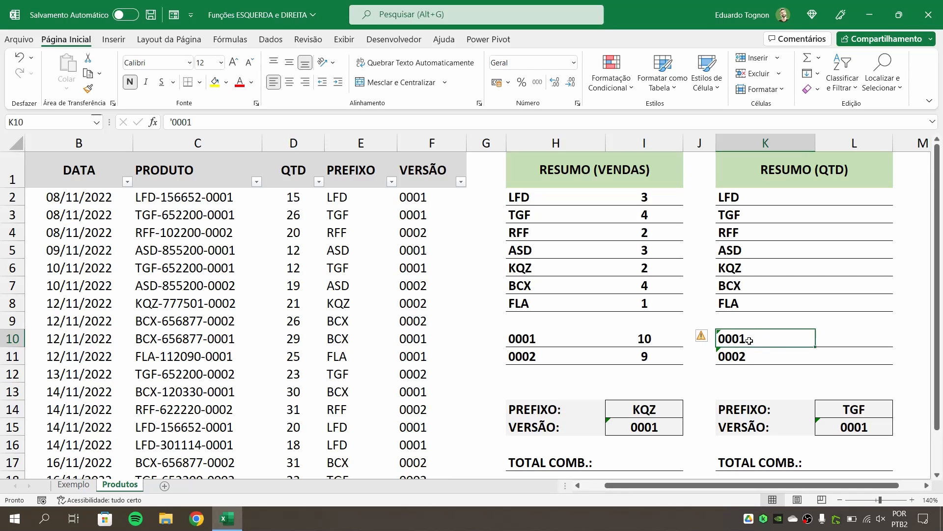
key(Delete)
click(748, 359)
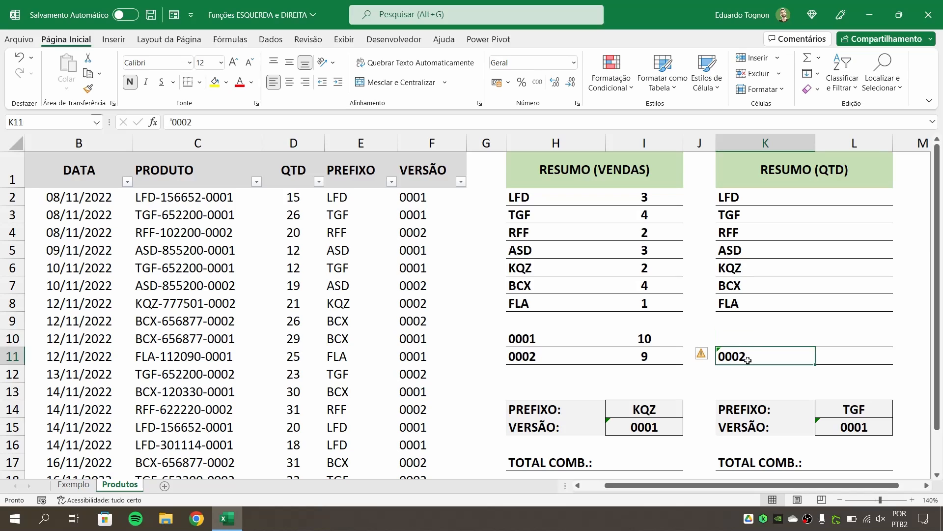
key(Delete)
- Enter the version codes as text with a leading apostrophe, '0001 in K10 and '0002 in K11, and check both entries
click(749, 339)
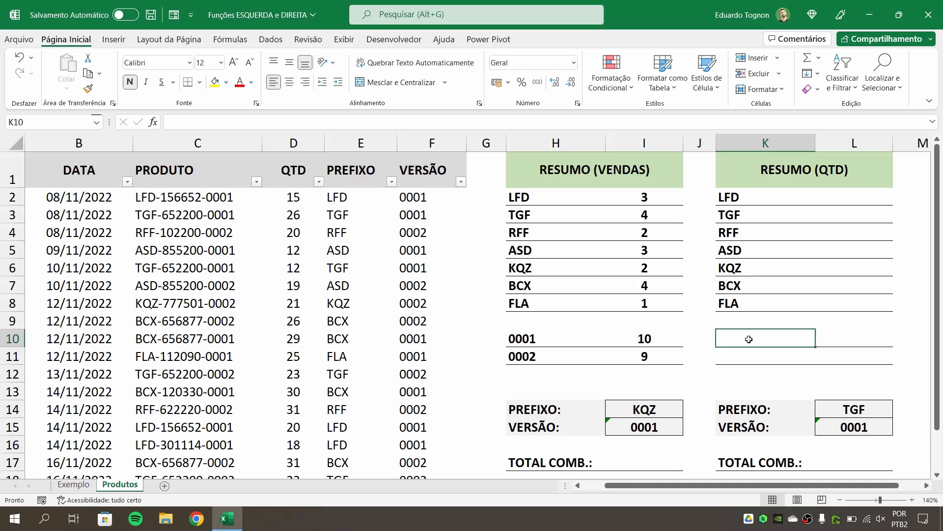
text(')
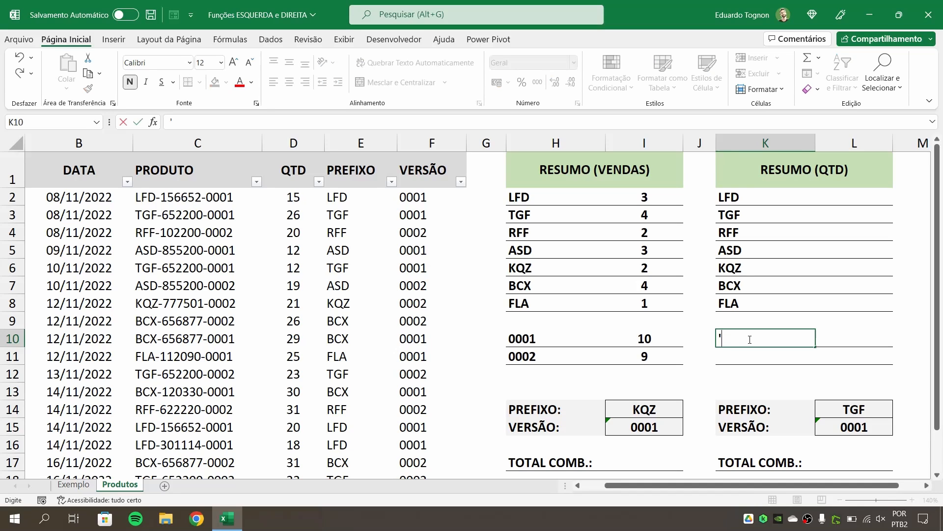
text(0001)
key(Return)
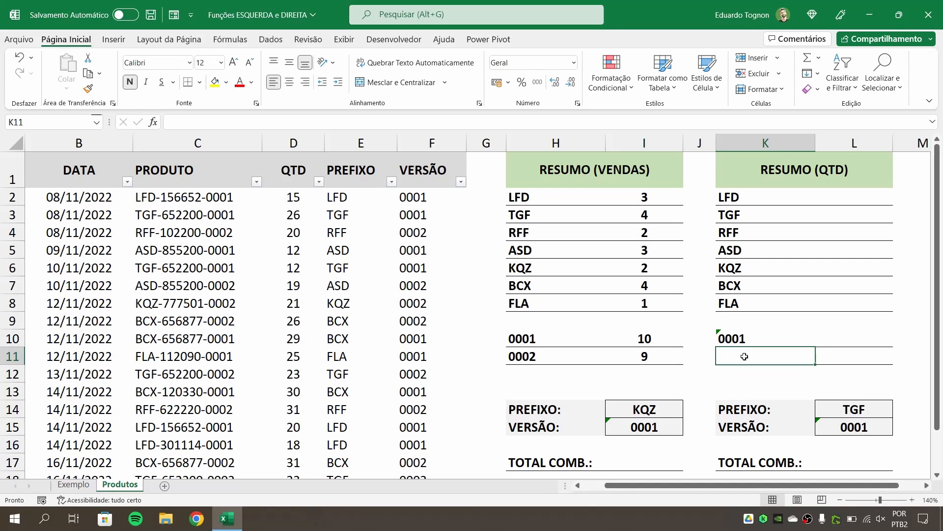
text('0002)
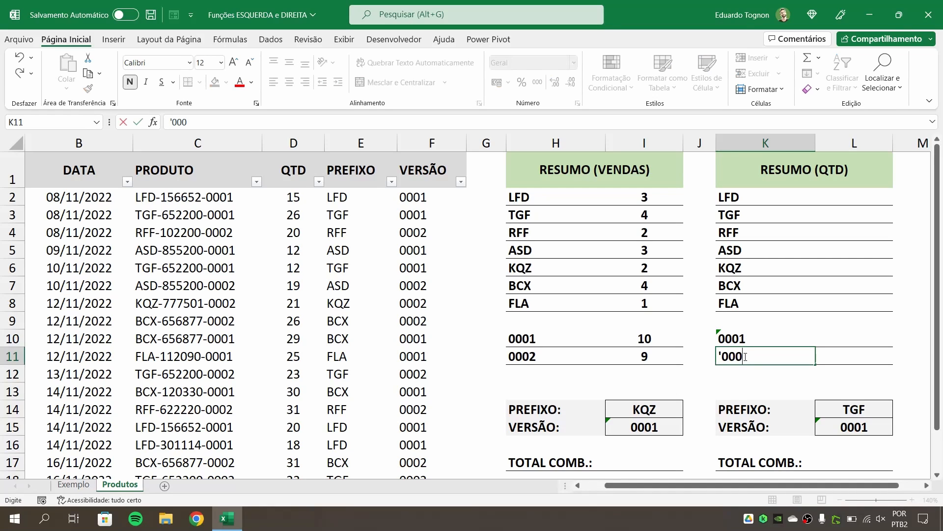
key(Return)
click(744, 356)
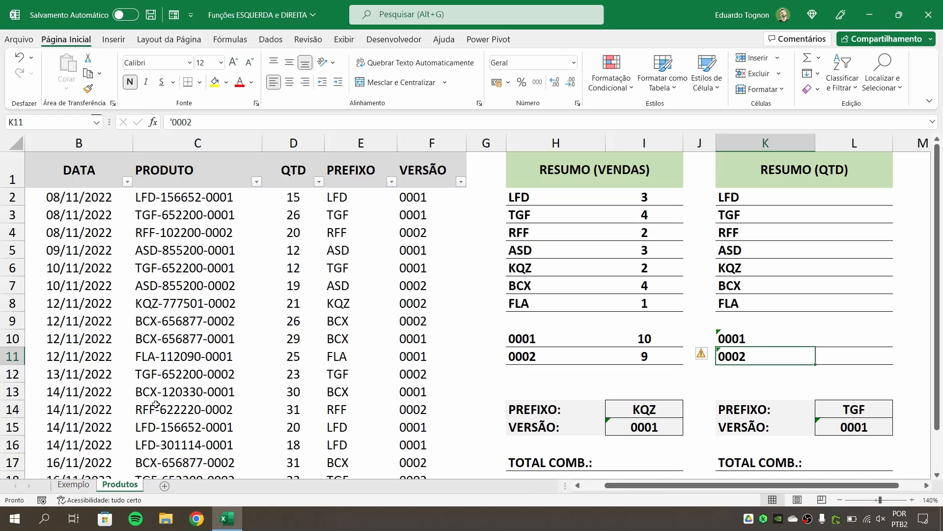
click(760, 336)
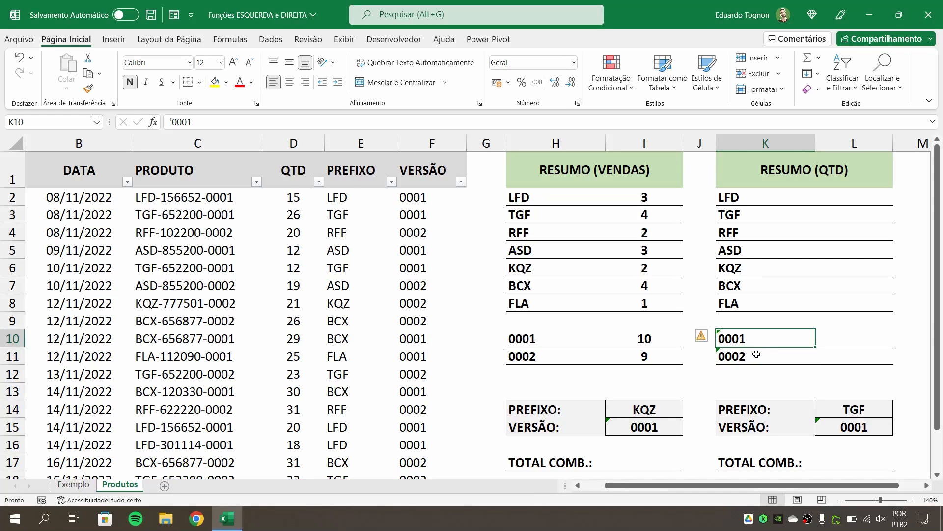
click(755, 355)
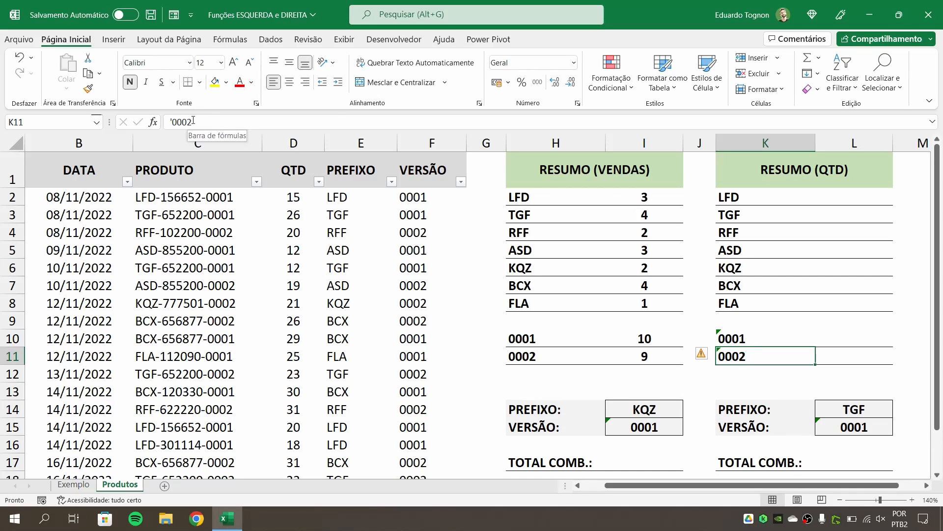
- Write the formula =SOMASES(D2:D20;E2:E20;K2) in L2 to sum the quantities for the LFD prefix
click(858, 192)
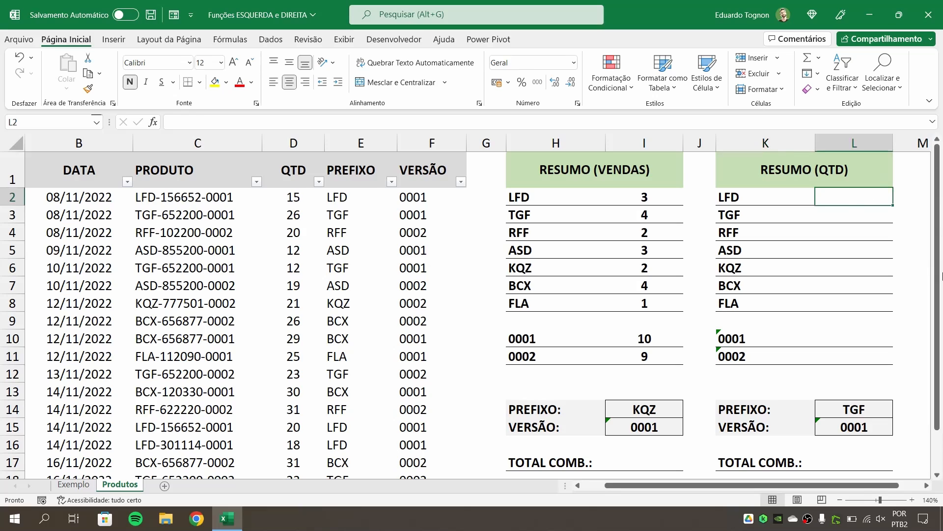
text(=S)
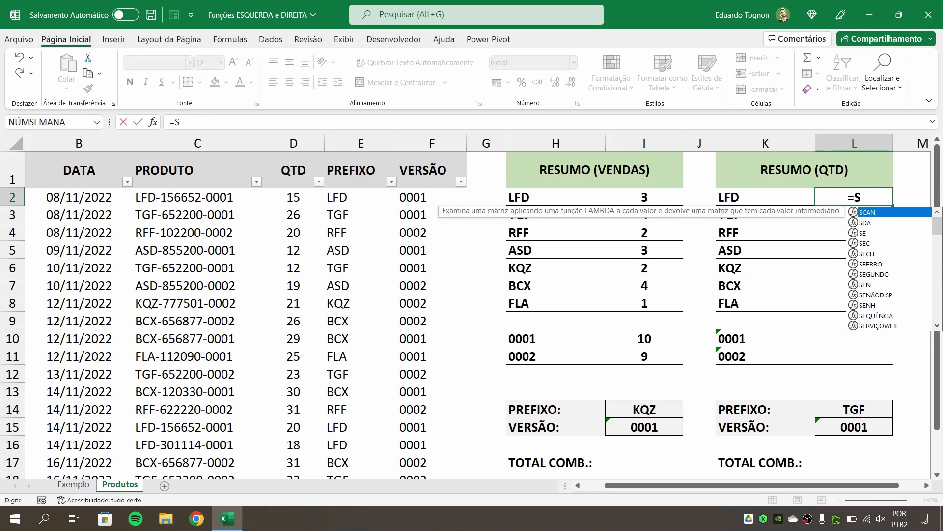
text(OMASES()
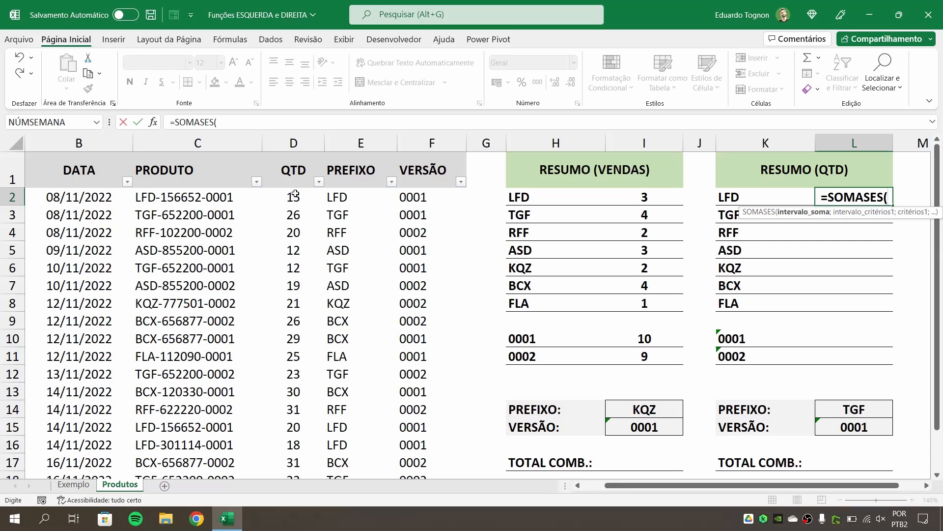
drag(293, 194, 288, 465)
scroll(288, 465, up, 1)
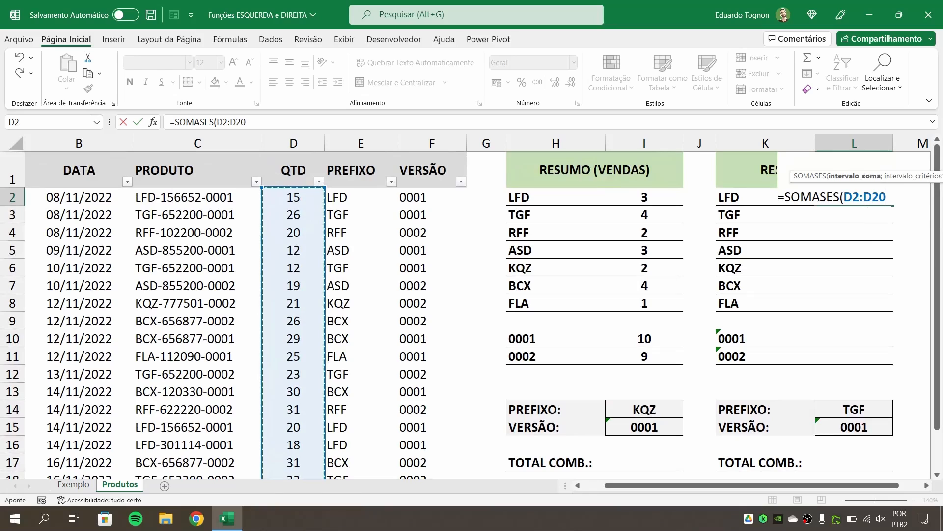
text(;)
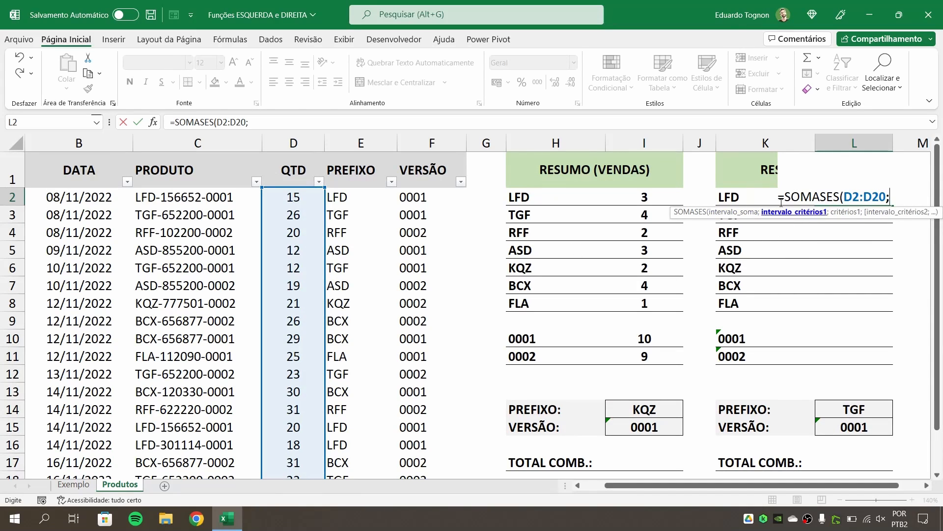
drag(356, 194, 356, 457)
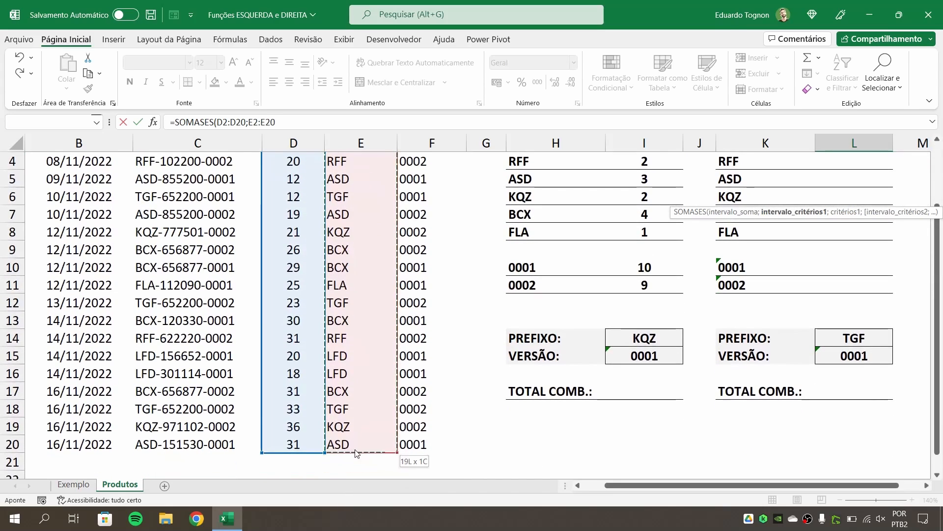
scroll(364, 380, up, 1)
text(;)
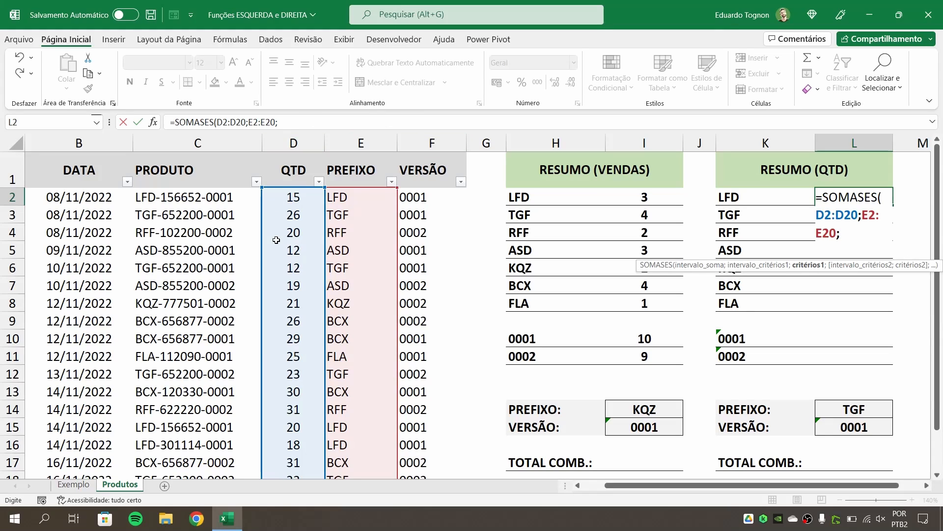
click(761, 197)
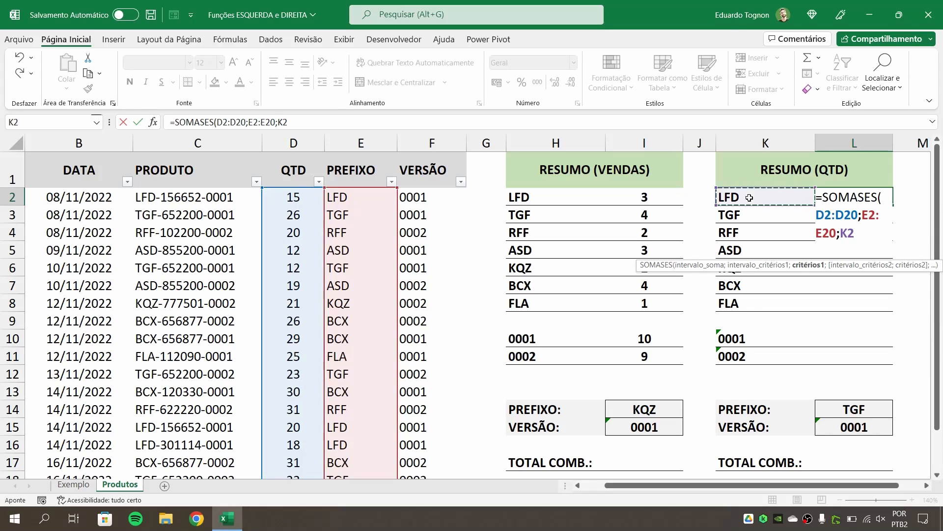
text())
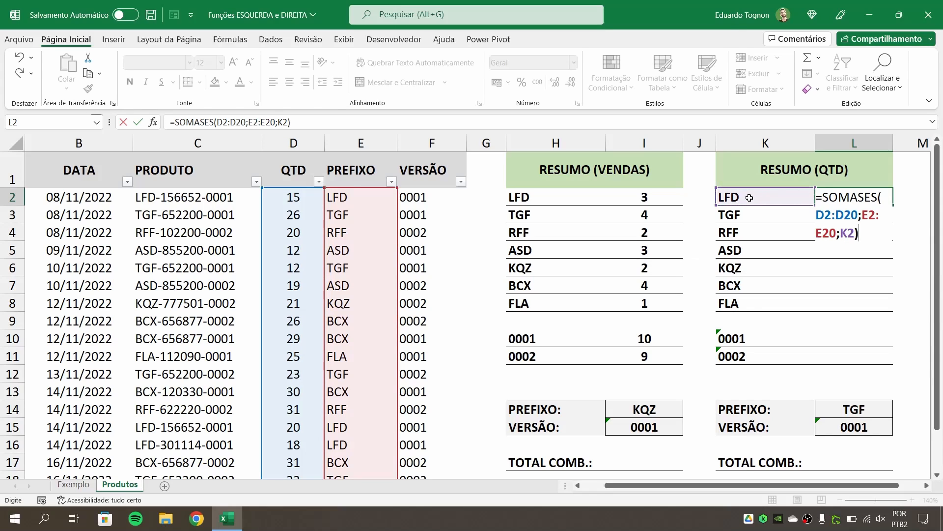
- Make the ranges in the L2 formula absolute as $D$2:$D$20 and $E$2:$E$20, keeping K2 relative, and enter the formula
click(823, 215)
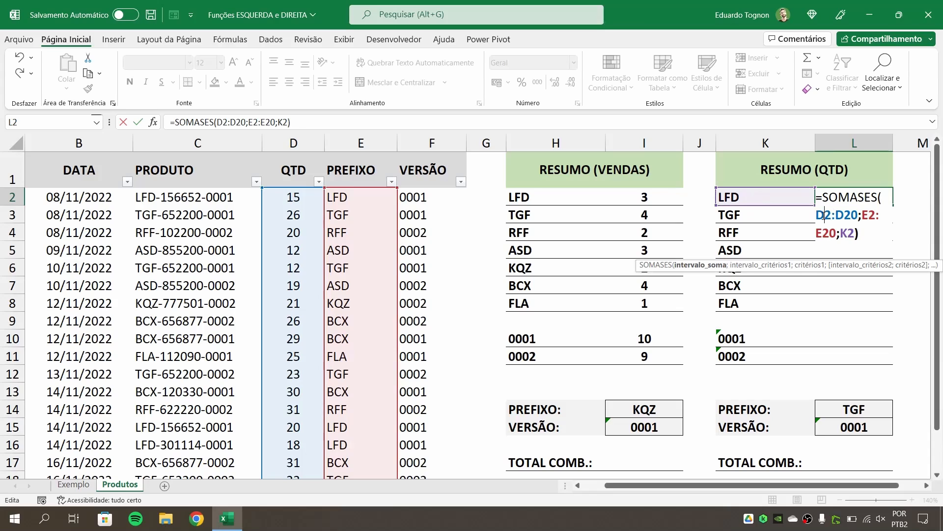
key(F4)
click(857, 214)
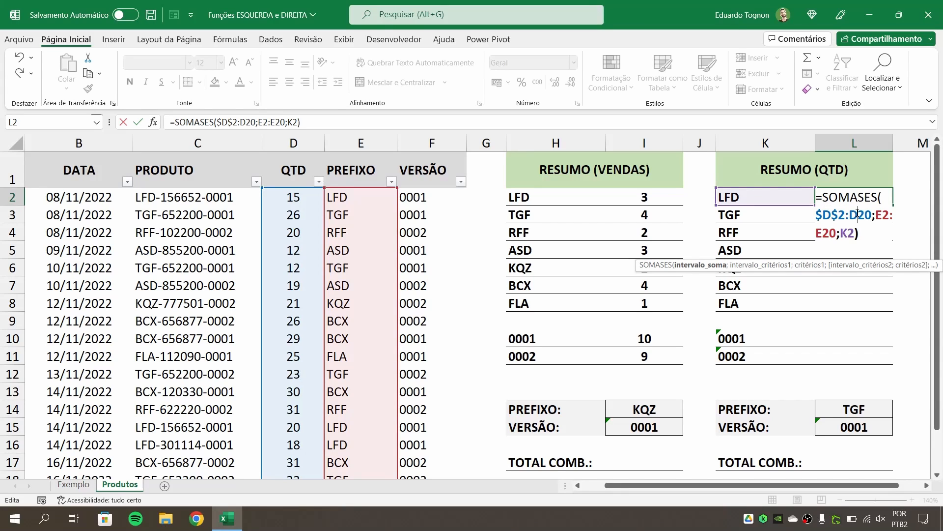
key(F4)
click(827, 231)
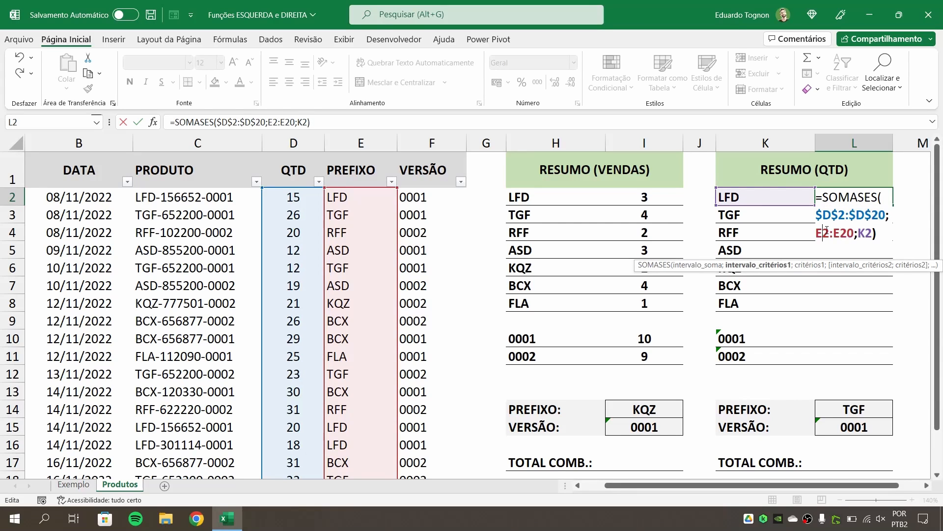
key(F4)
click(858, 232)
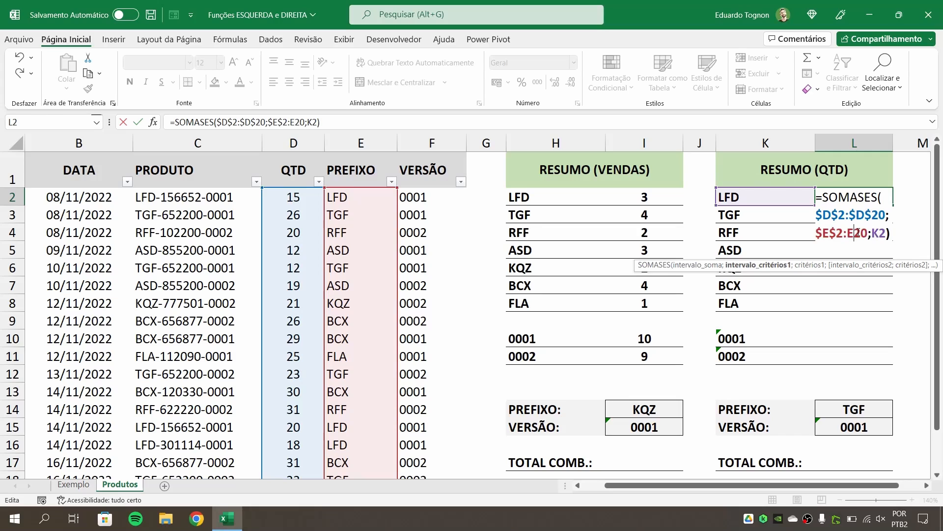
key(F4)
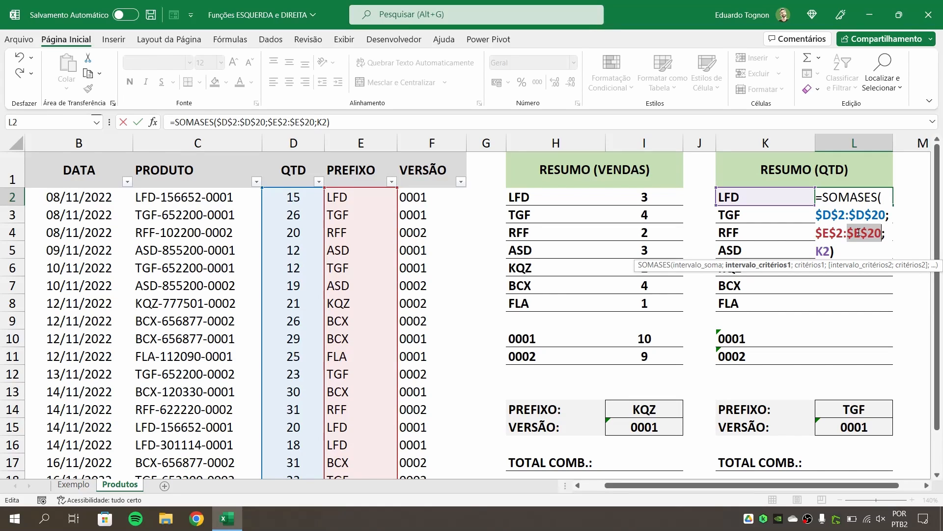
click(845, 250)
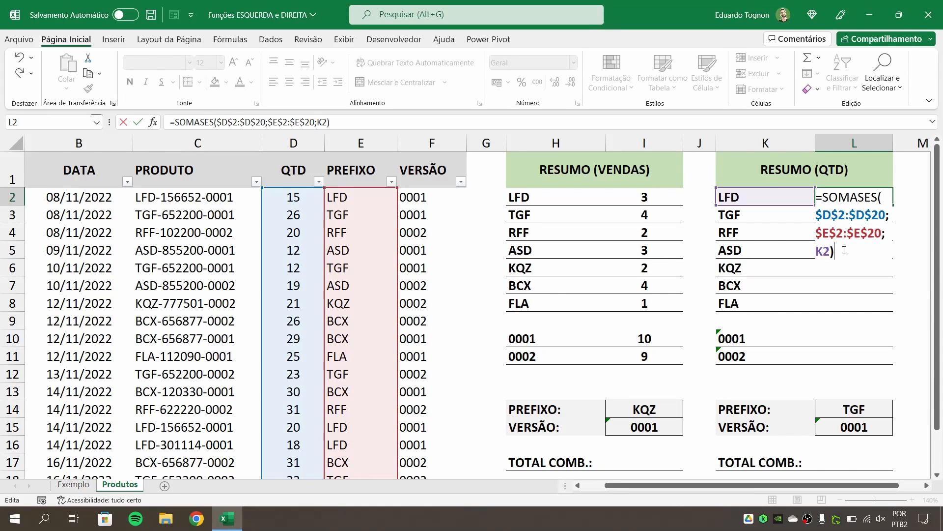
key(Return)
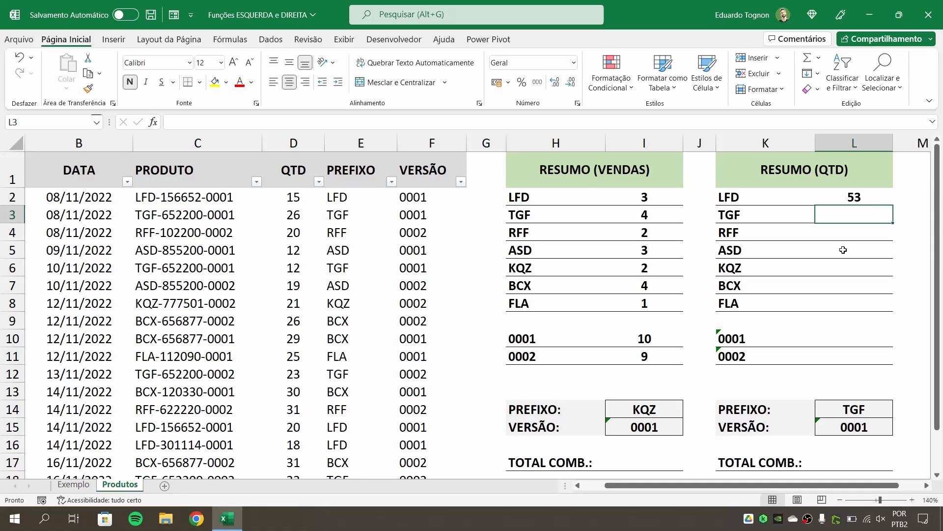
- Copy the prefix quantity formula from L2 down to L8 and check the references in the copies
click(859, 196)
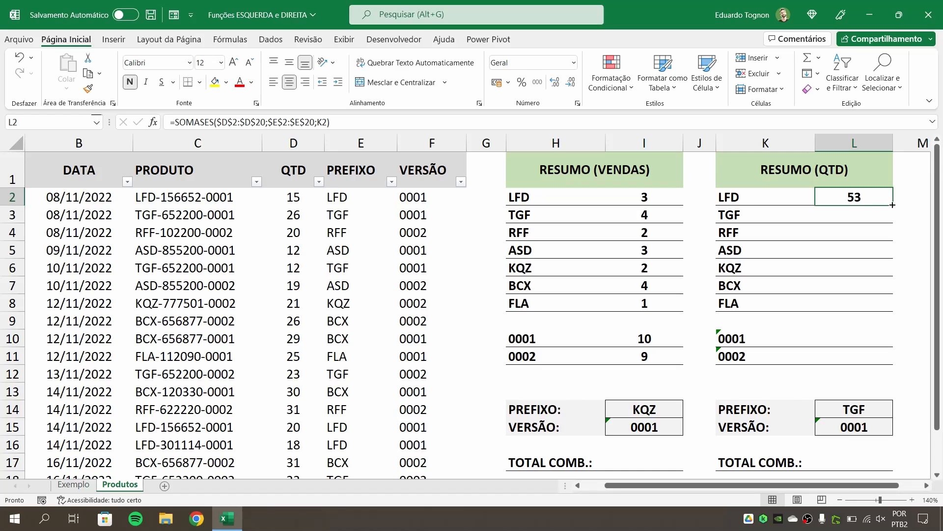
drag(883, 209, 877, 307)
click(868, 270)
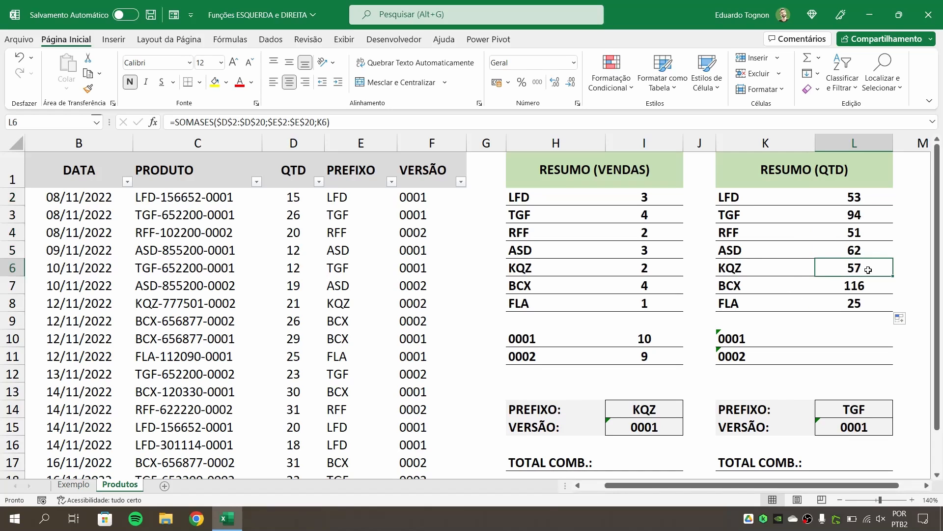
click(864, 282)
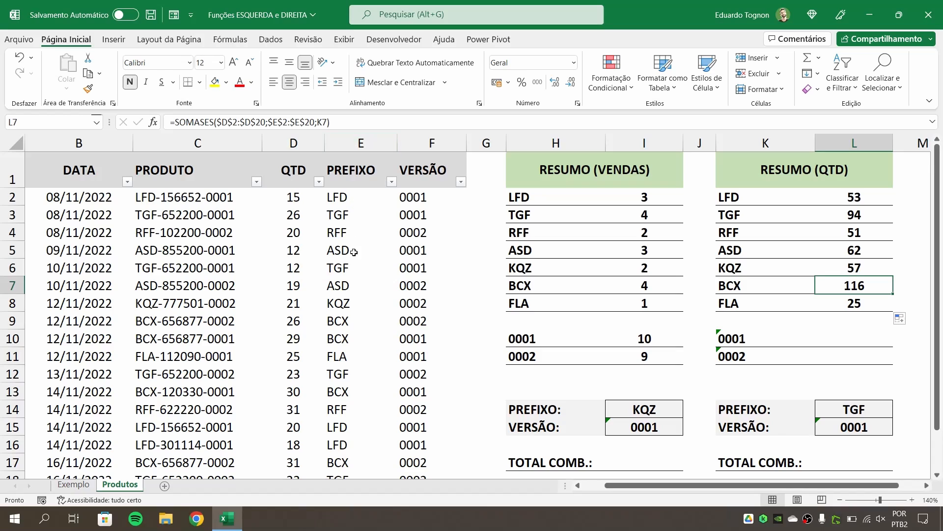
- Write the formula =SOMASES(D2:D20;F2:F20;K10) in L10 to sum the quantities for version 0001
click(863, 344)
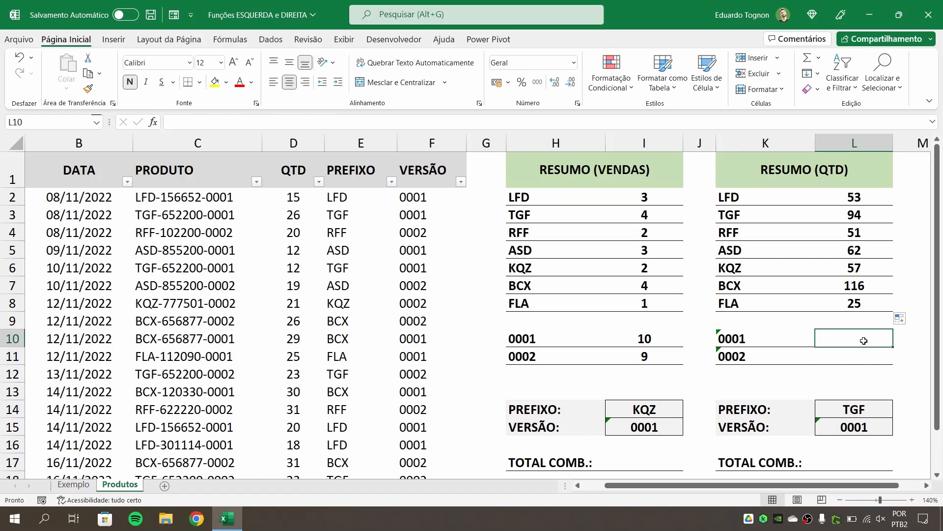
text(=SOMASES()
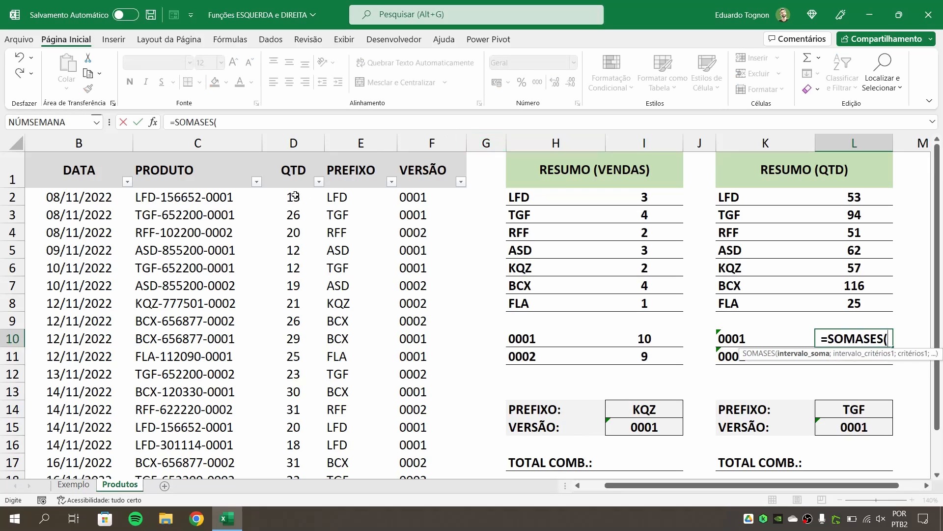
drag(294, 197, 298, 460)
text(;)
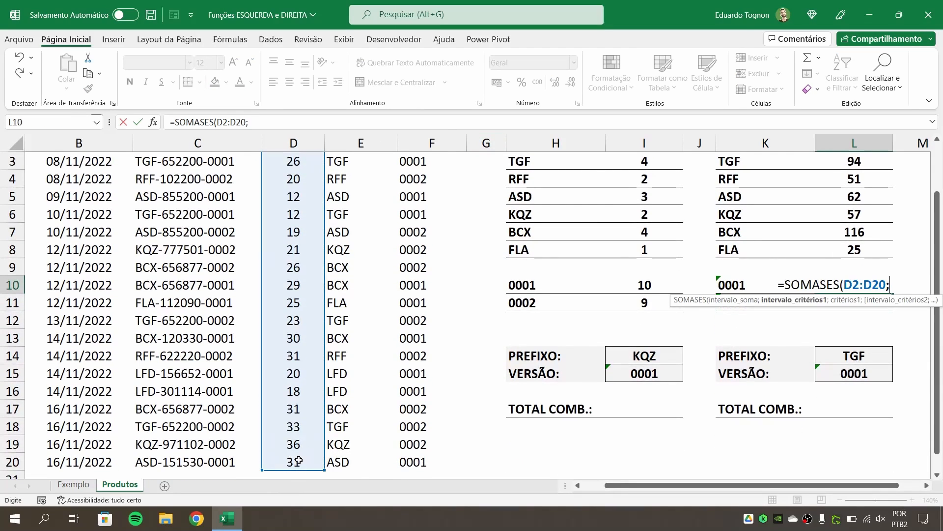
scroll(615, 259, up, 1)
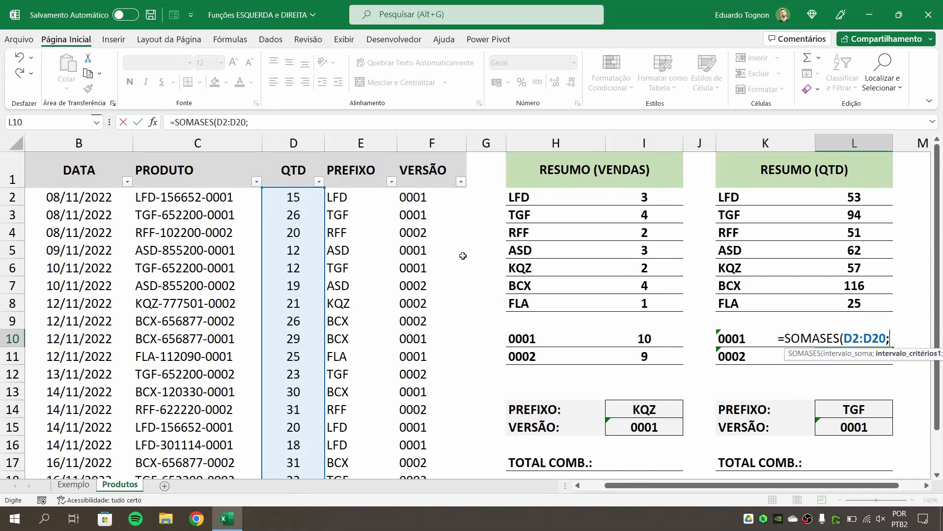
drag(424, 197, 403, 457)
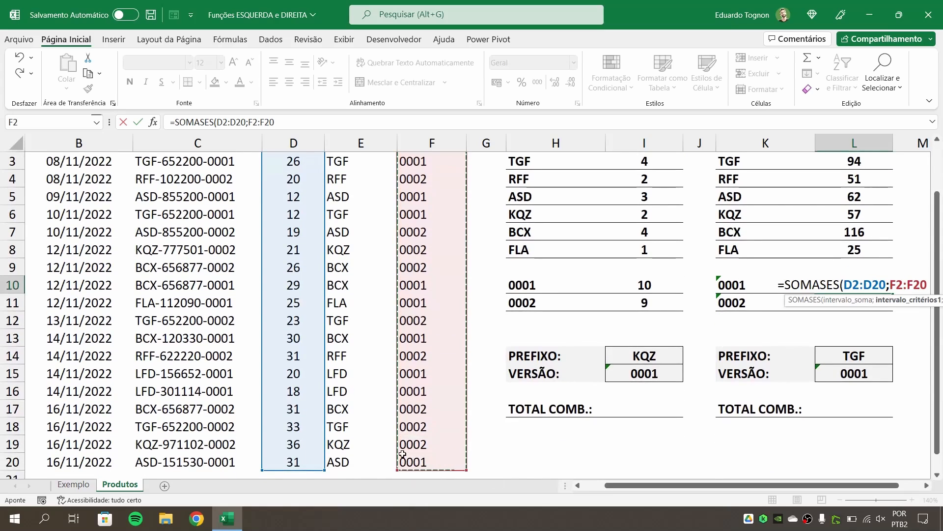
text(;)
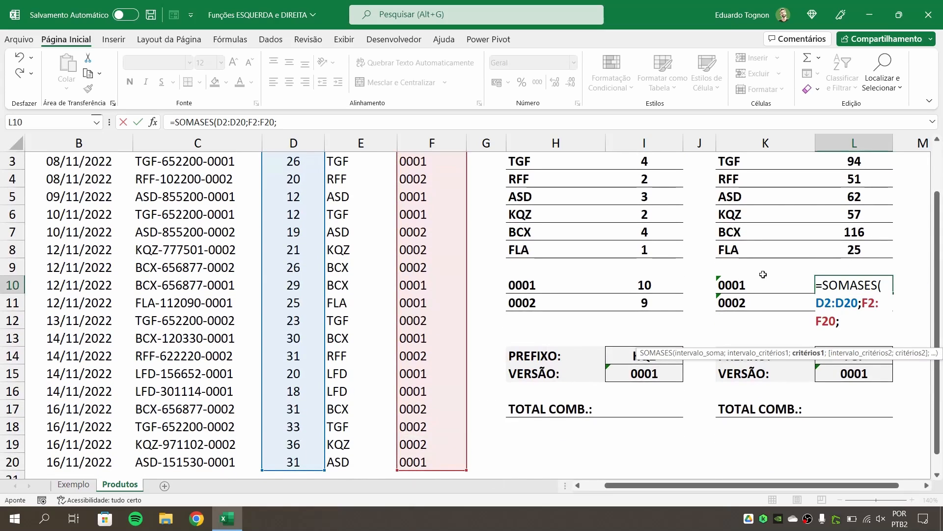
click(755, 287)
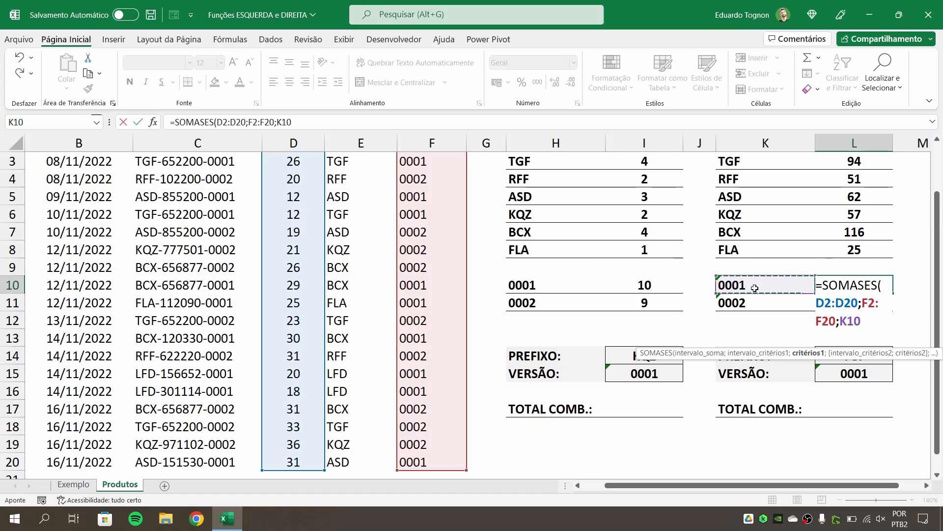
text())
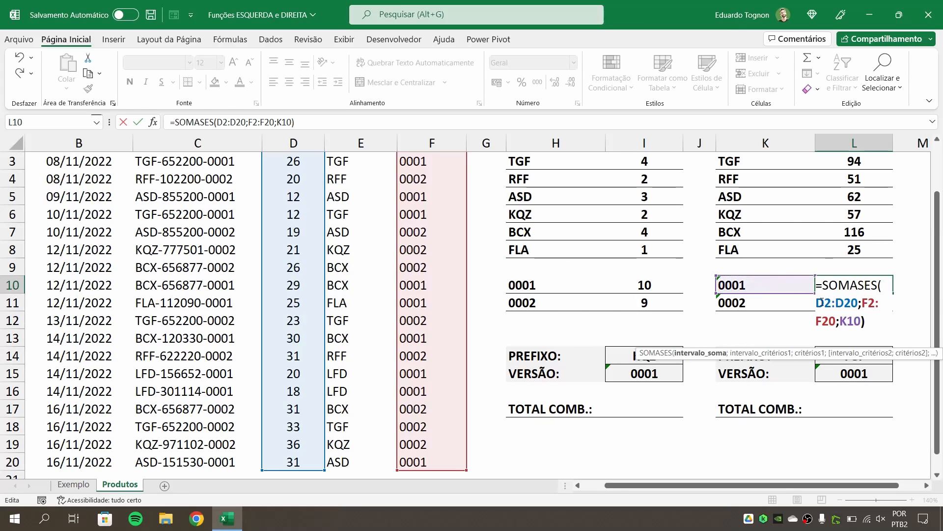
- Make the ranges in the L10 formula absolute as $D$2:$D$20 and $F$2:$F$20, keeping K10 relative, and enter the formula
double_click(831, 303)
key(F4)
double_click(862, 303)
key(F4)
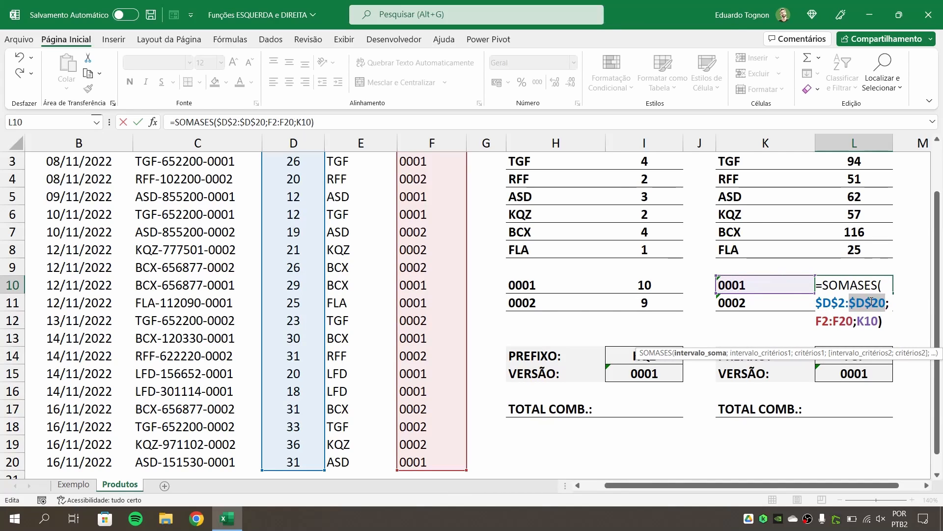
click(829, 321)
key(F4)
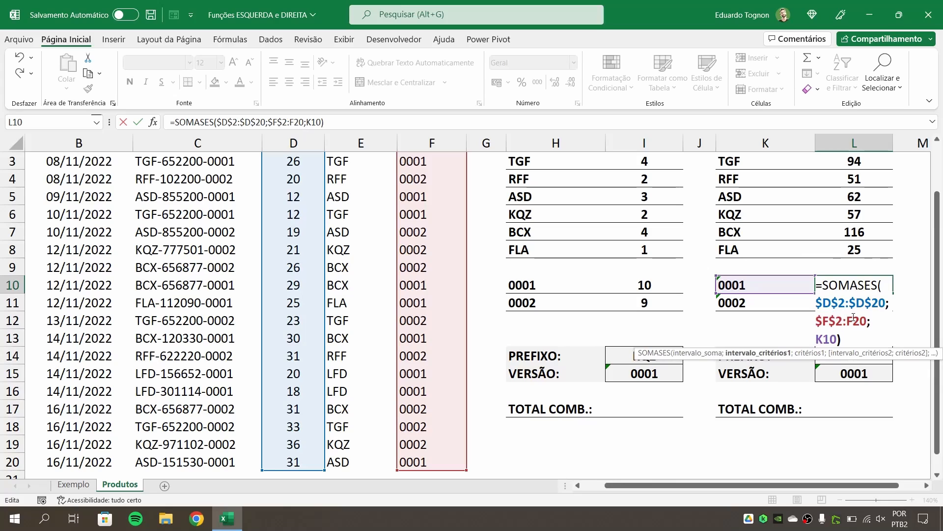
double_click(857, 321)
key(F4)
key(Return)
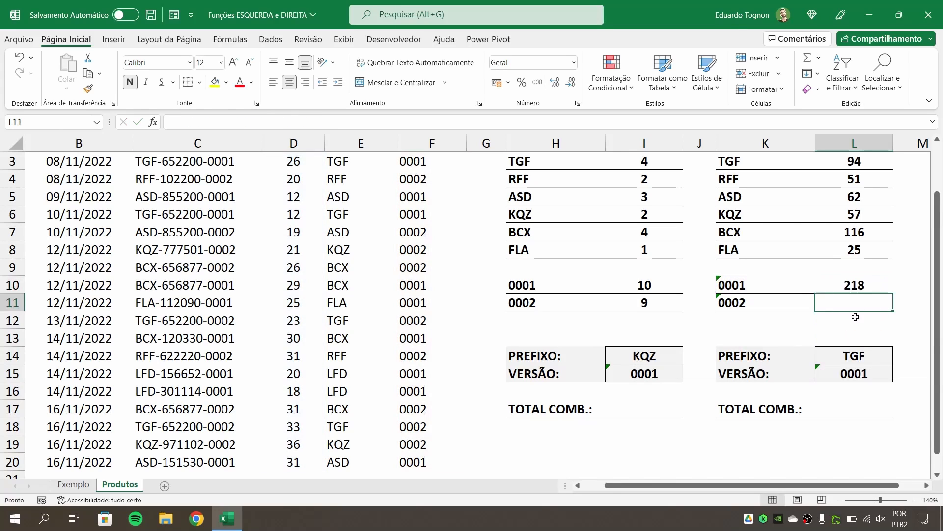
- Copy the version quantity formula from L10 down to L11 and check the copy against the version code in K11
click(865, 284)
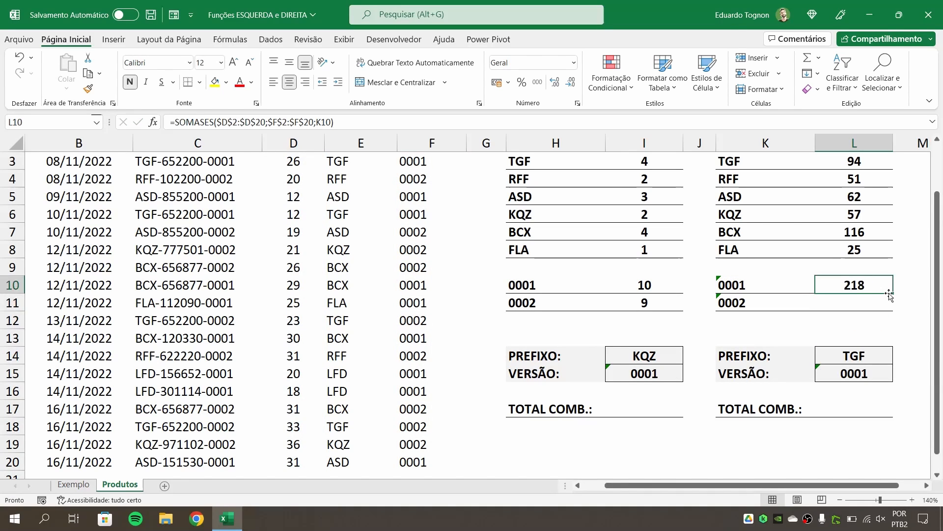
double_click(858, 283)
key(Return)
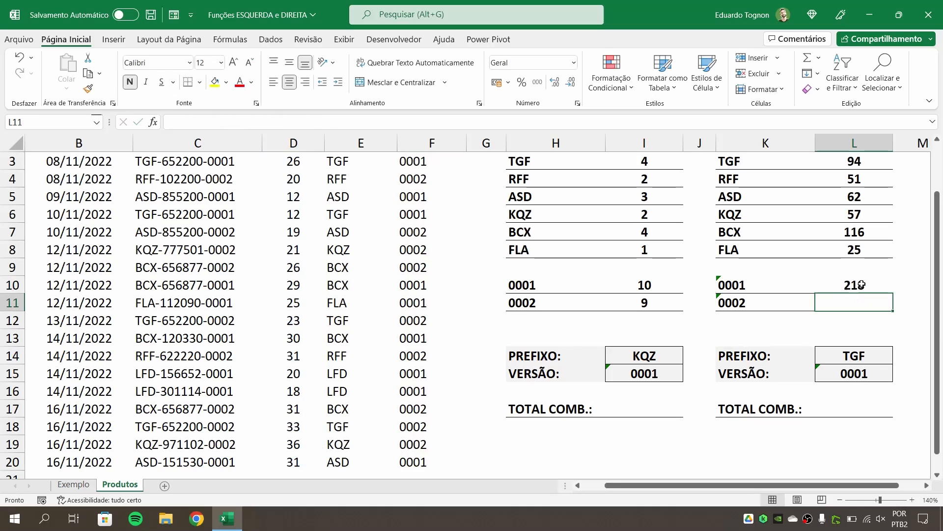
key(Up)
drag(890, 293, 890, 310)
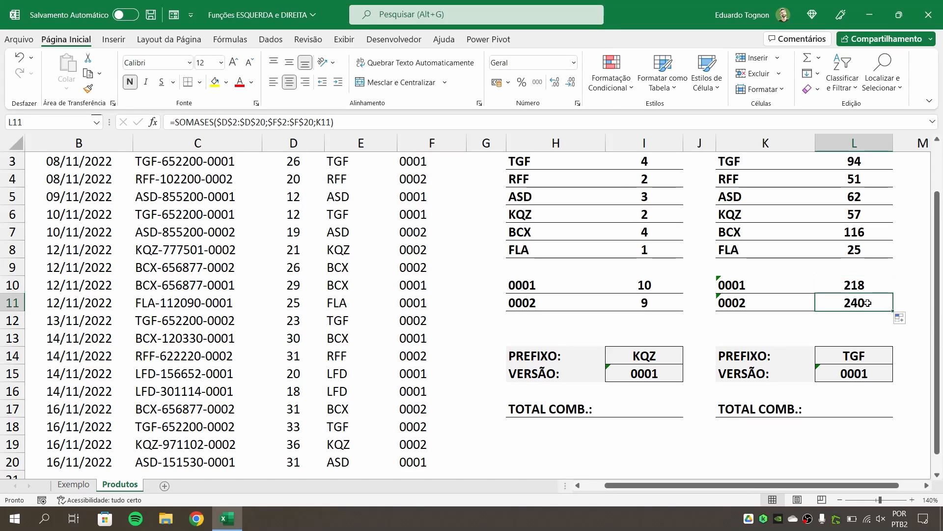
click(738, 303)
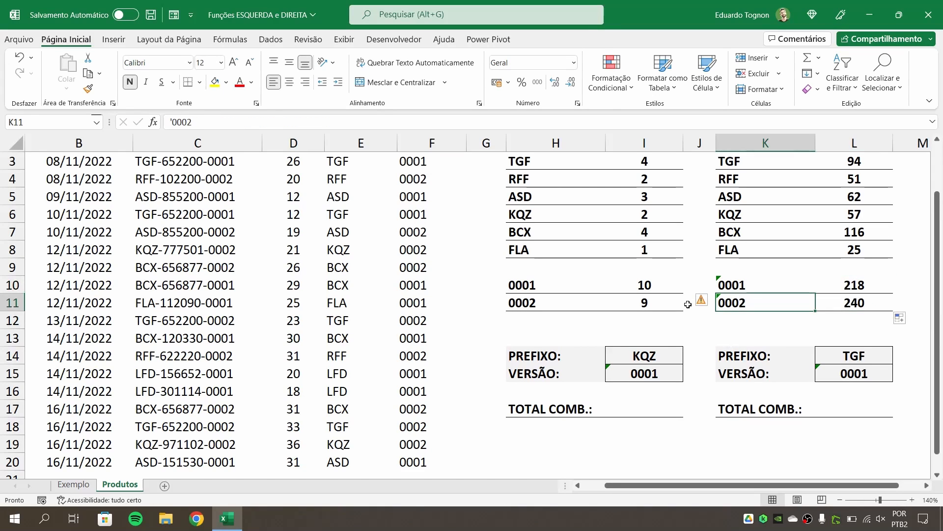
click(826, 300)
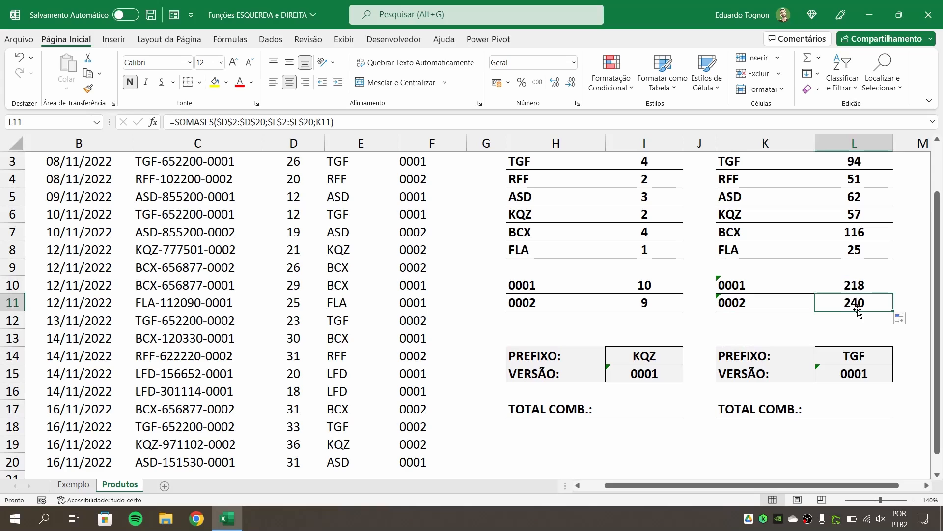
- Examine the choices offered for the prefix in I14 and the version in I15, comparing them with the prefixes in the sales summary
scroll(659, 359, down, 2)
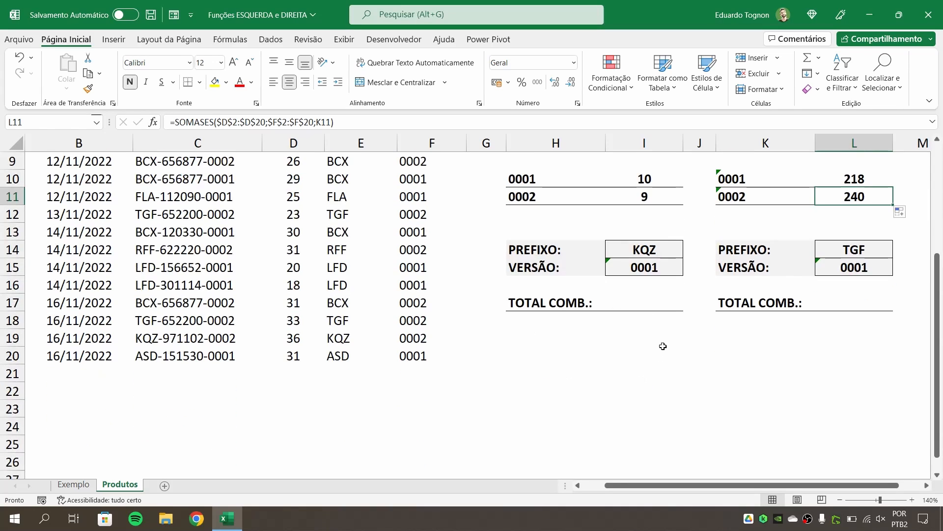
scroll(661, 344, up, 2)
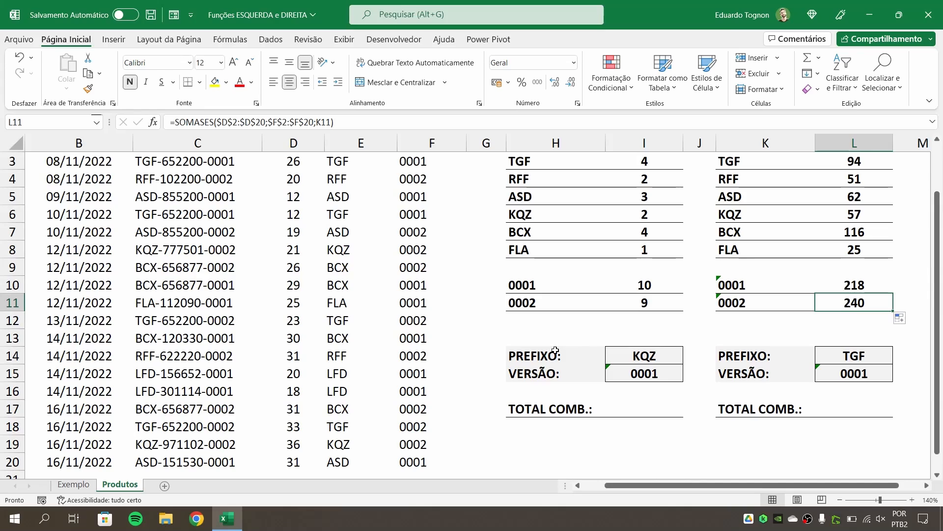
click(657, 356)
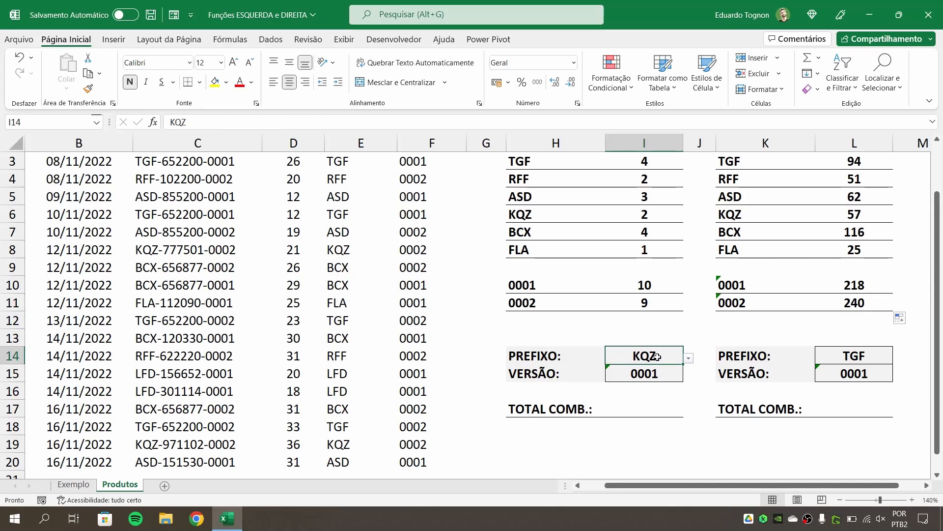
click(689, 359)
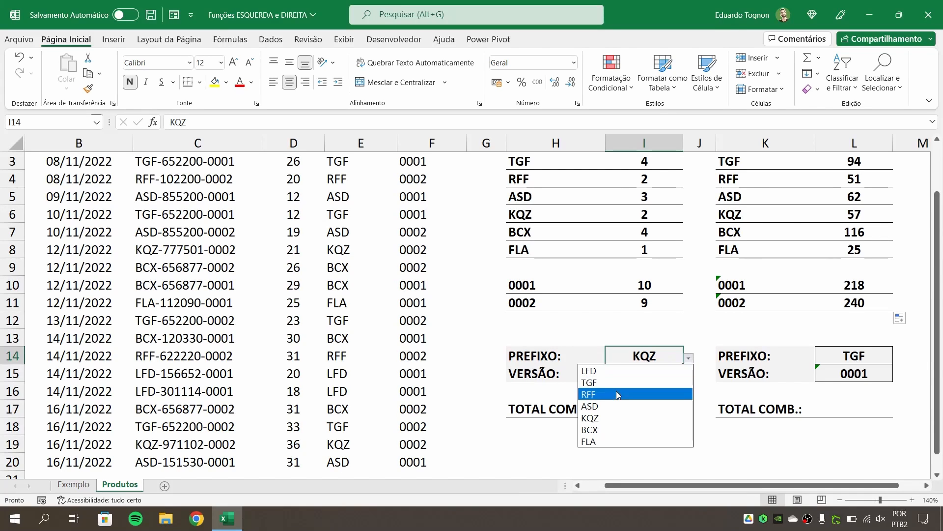
key(Escape)
scroll(545, 167, up, 1)
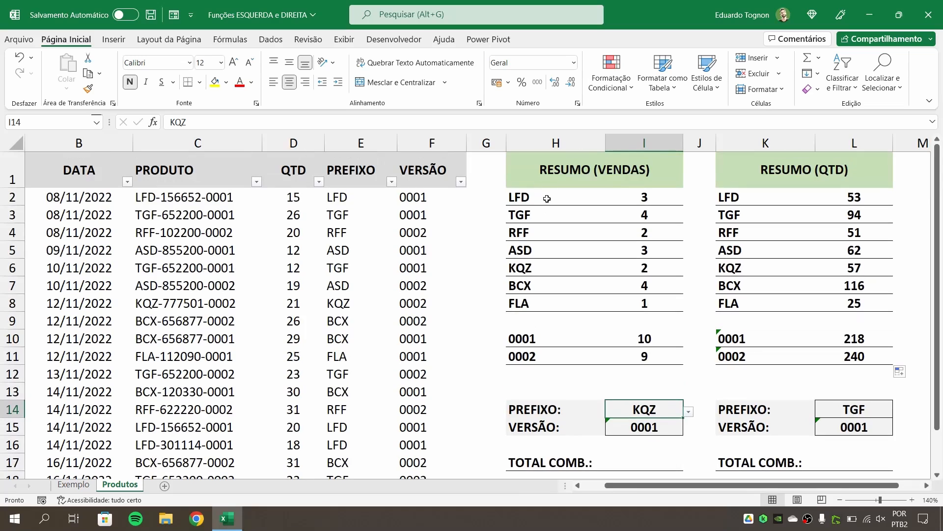
drag(547, 199, 551, 287)
scroll(580, 268, down, 1)
click(676, 376)
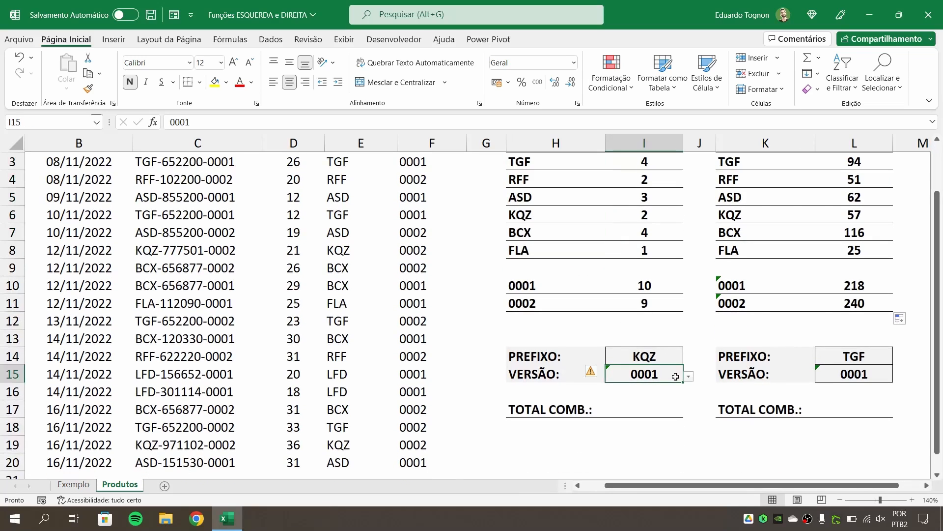
click(689, 377)
click(659, 386)
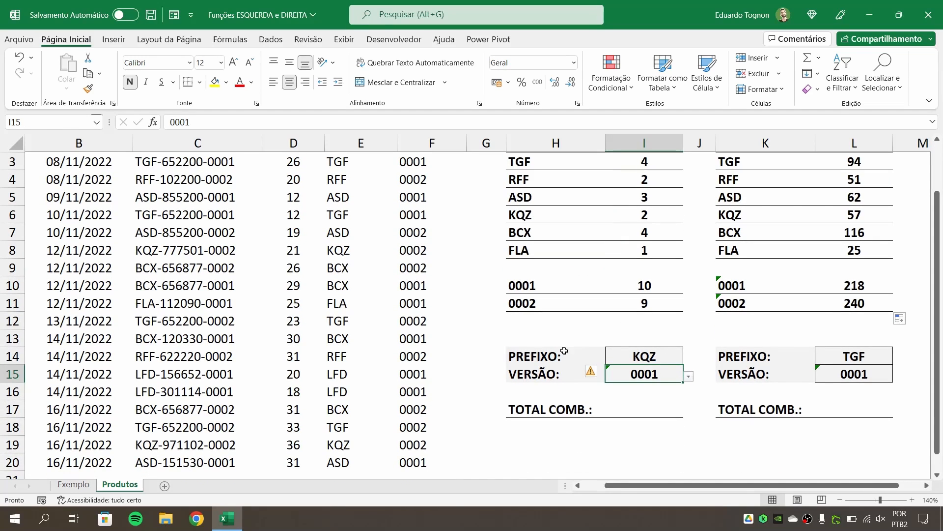
- Choose RFF as the prefix in I14 and 2 as the version in I15 of the sales summary
click(663, 356)
click(689, 358)
click(619, 394)
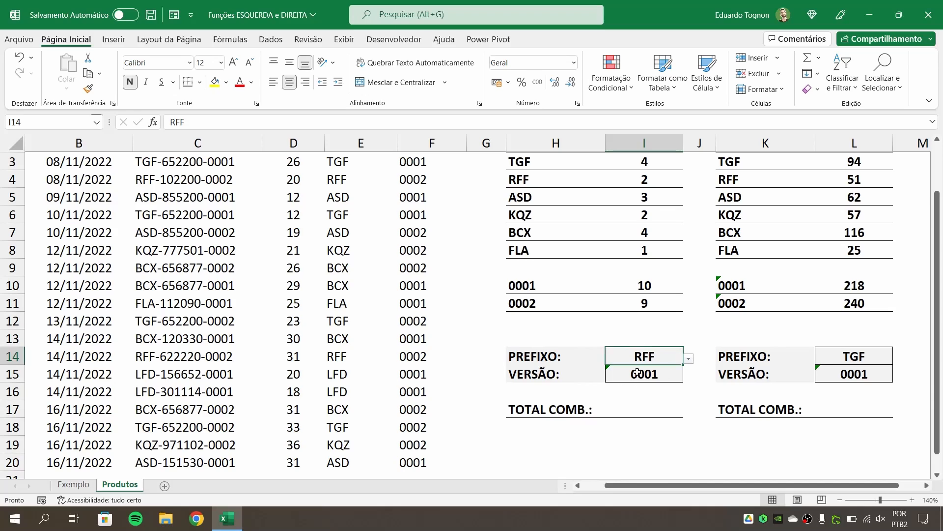
click(673, 374)
click(690, 378)
click(635, 399)
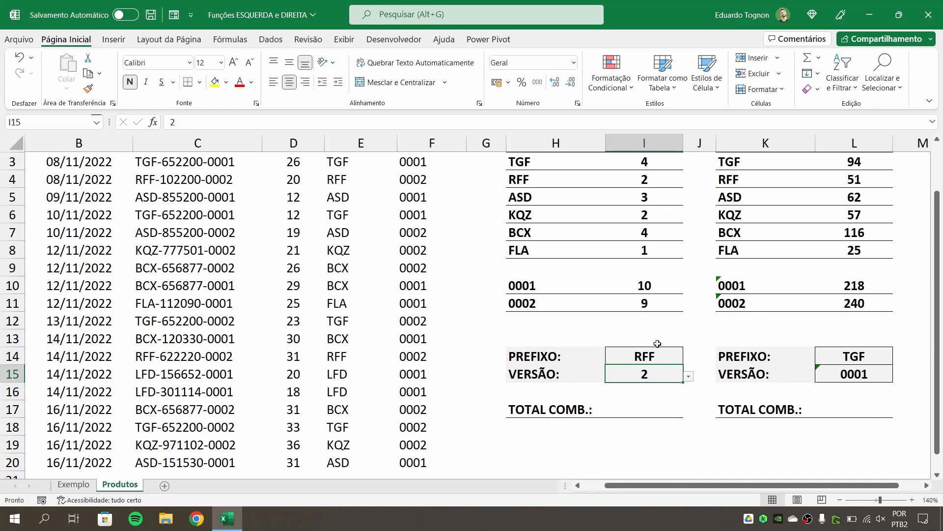
- Start a CONT.SES formula in I17 that matches the prefix range E2:E20 against the chosen prefix in I14
click(656, 414)
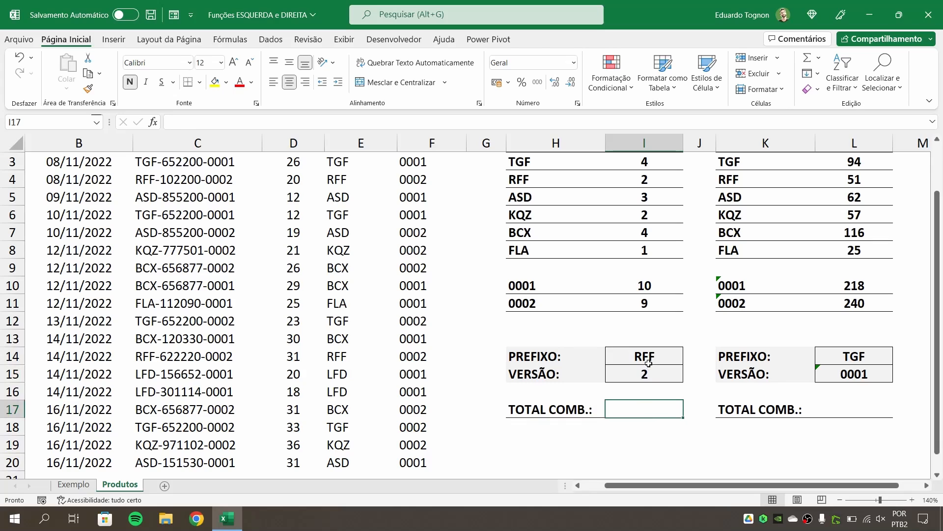
text(=)
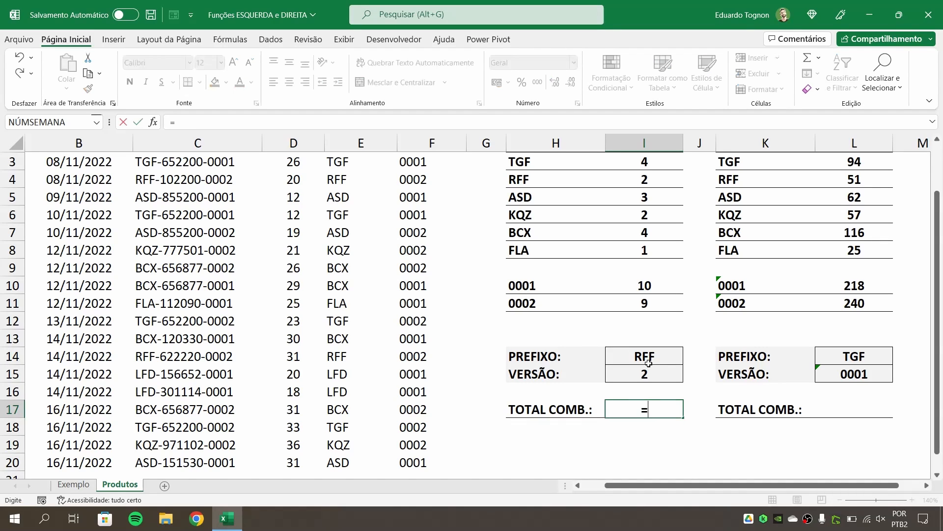
text(CONT.)
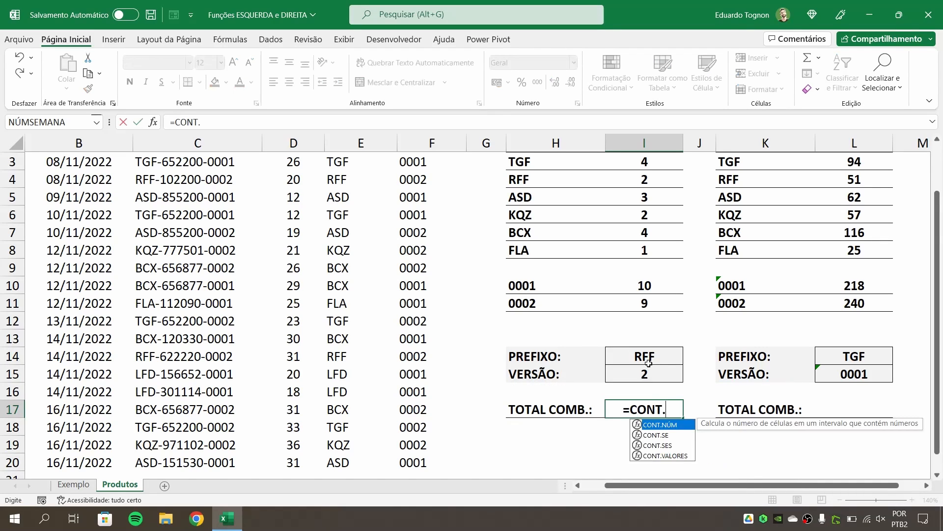
text(SES()
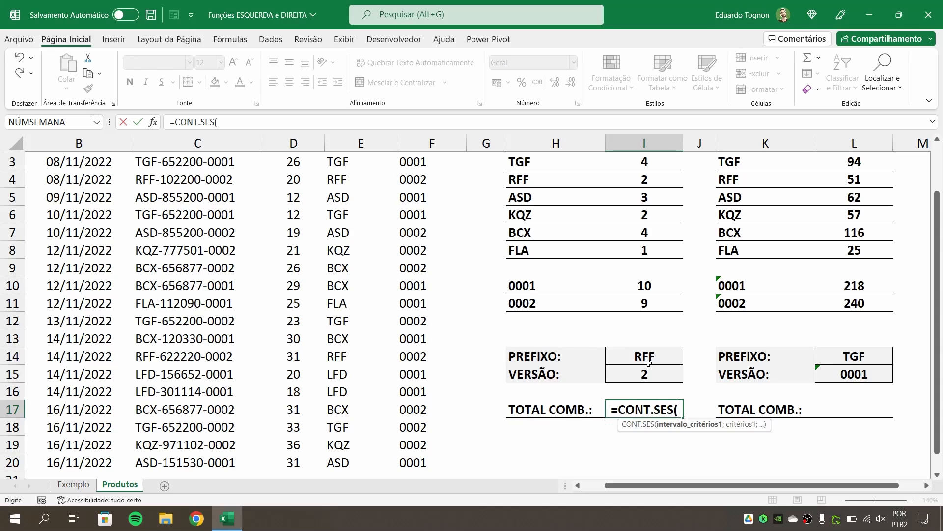
scroll(304, 270, up, 1)
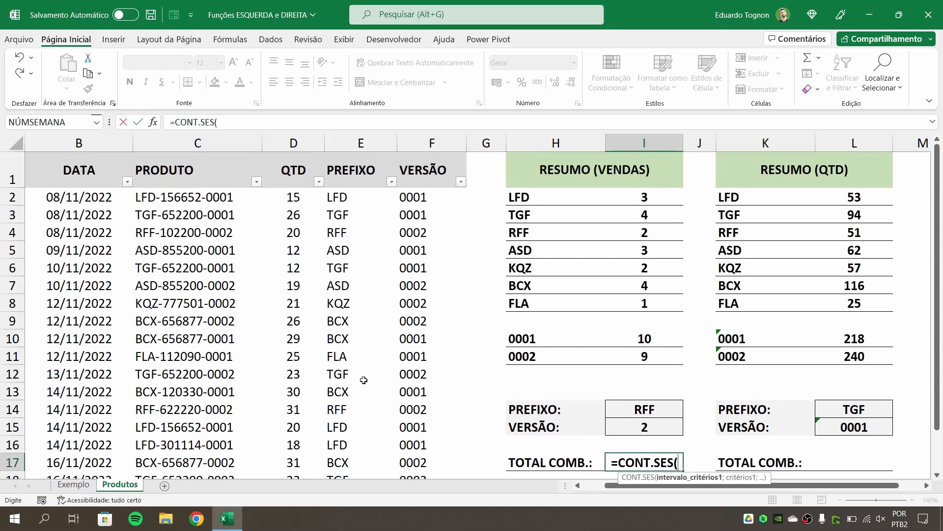
scroll(365, 283, down, 1)
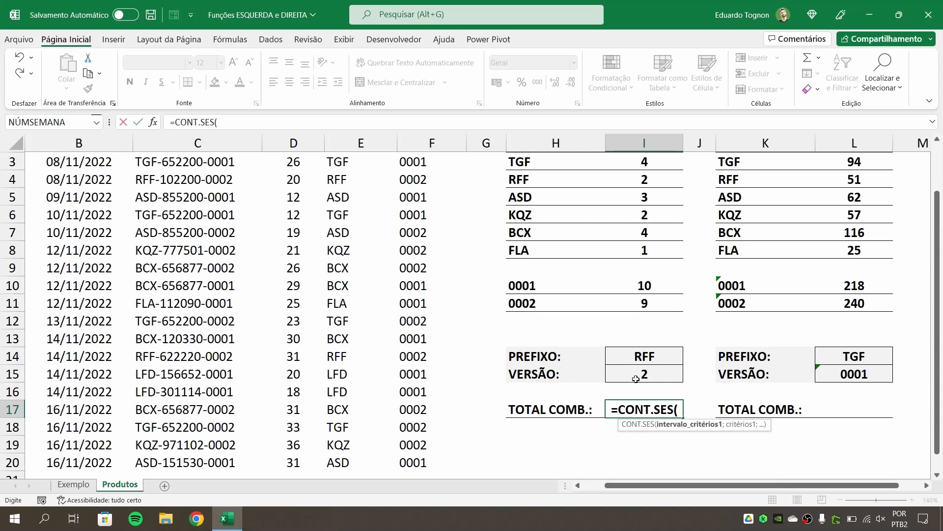
scroll(628, 372, up, 1)
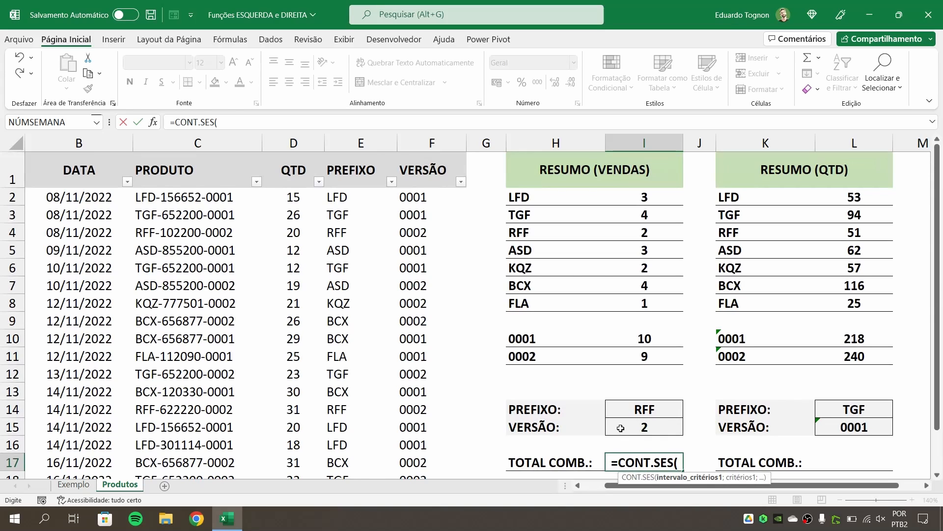
drag(360, 195, 361, 444)
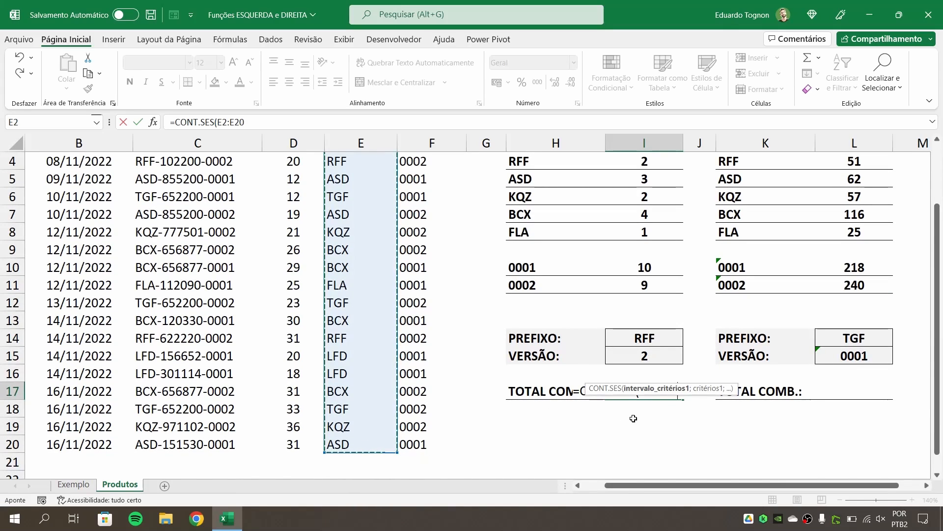
text(;)
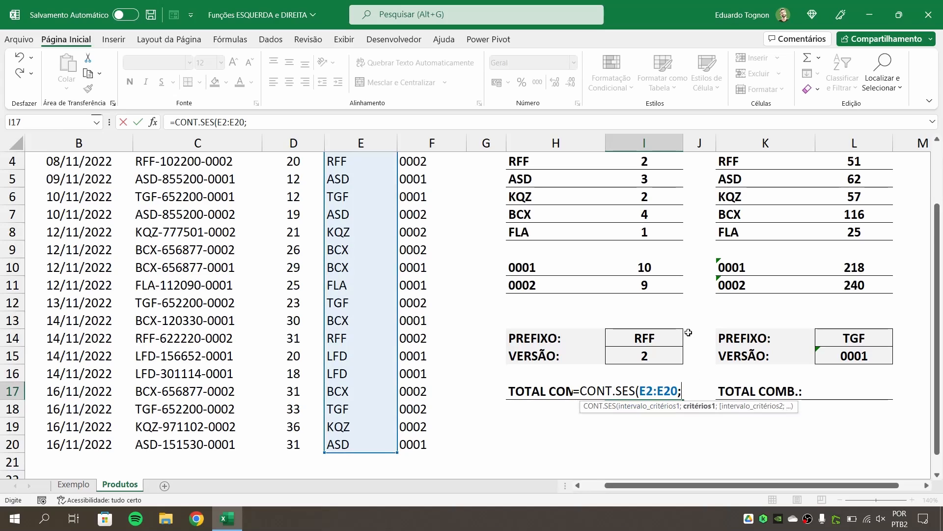
click(641, 338)
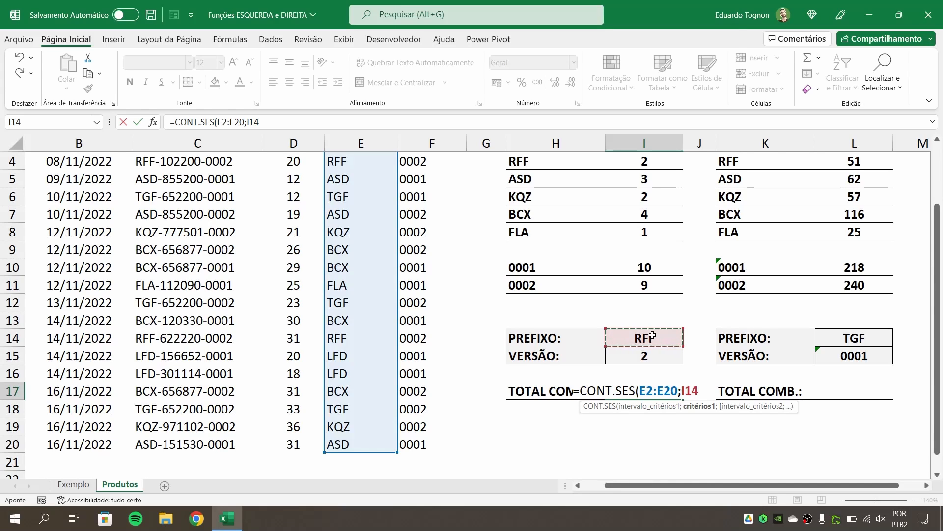
text(;)
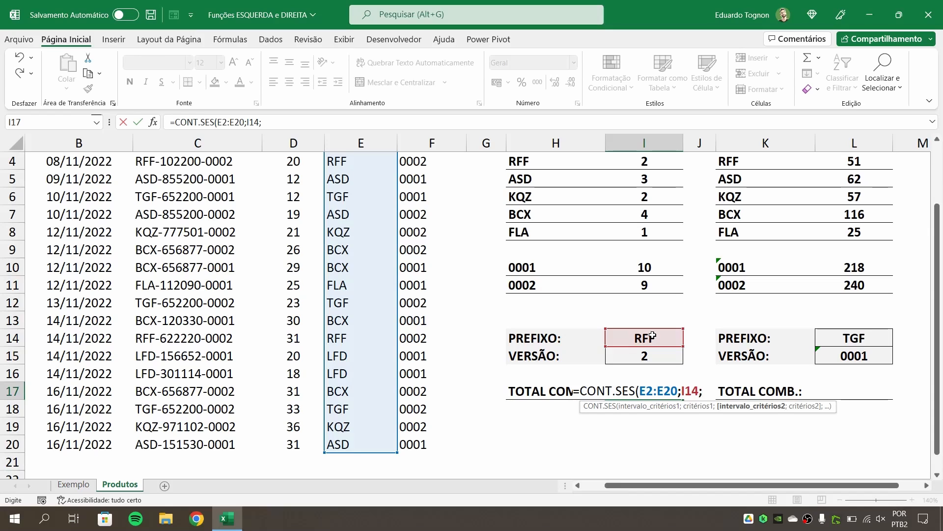
- Add the version range F2:F20 with criterion I15 to the I17 formula, close it and enter it
scroll(403, 295, up, 1)
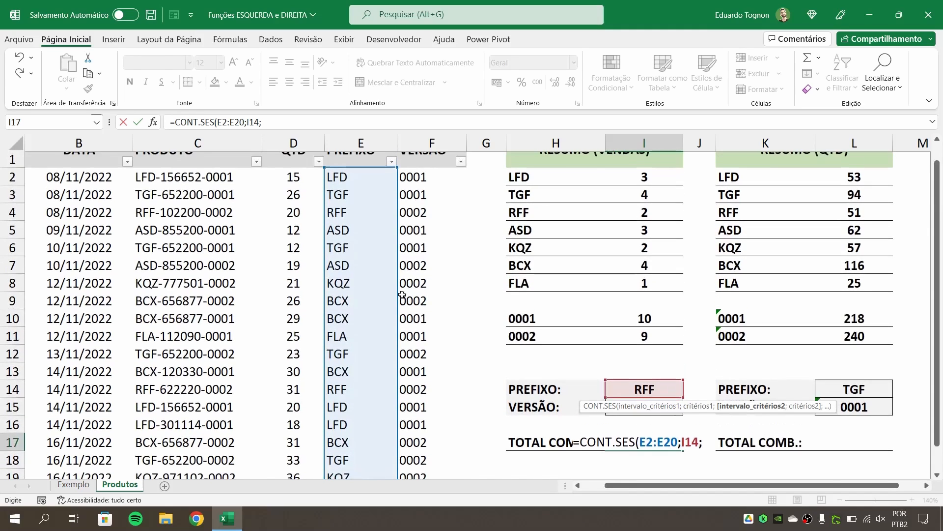
drag(427, 196, 431, 465)
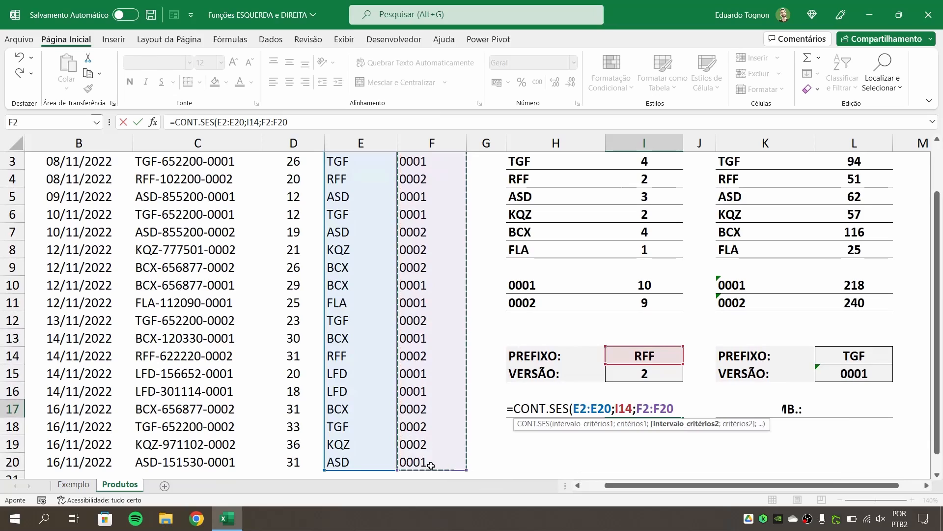
text(;)
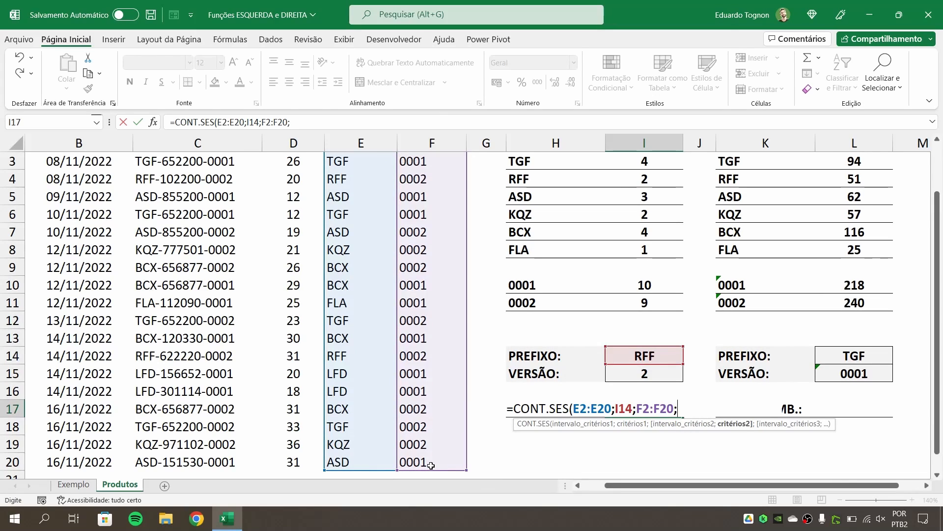
scroll(407, 437, down, 1)
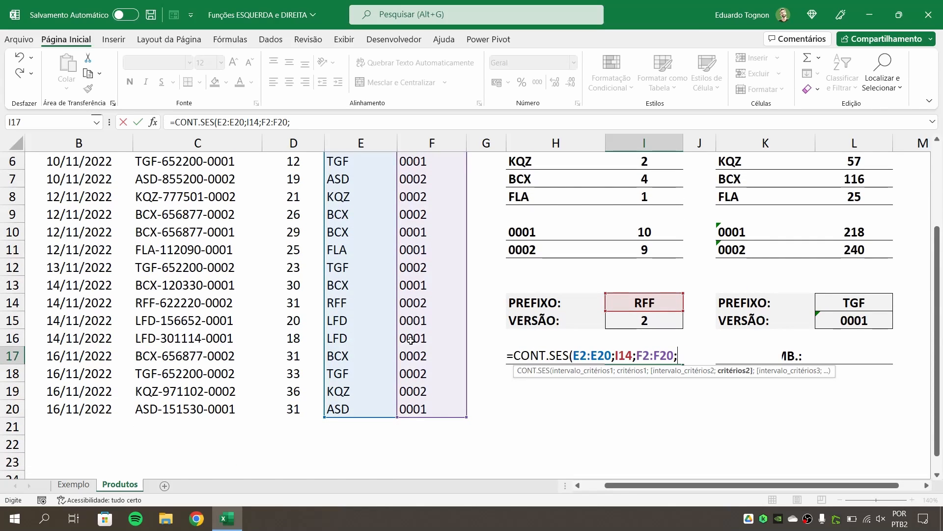
click(648, 320)
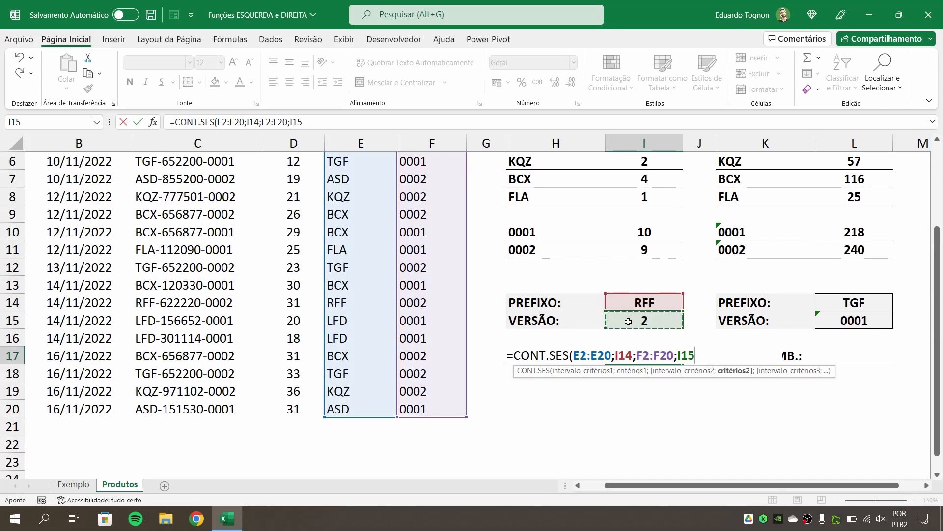
text())
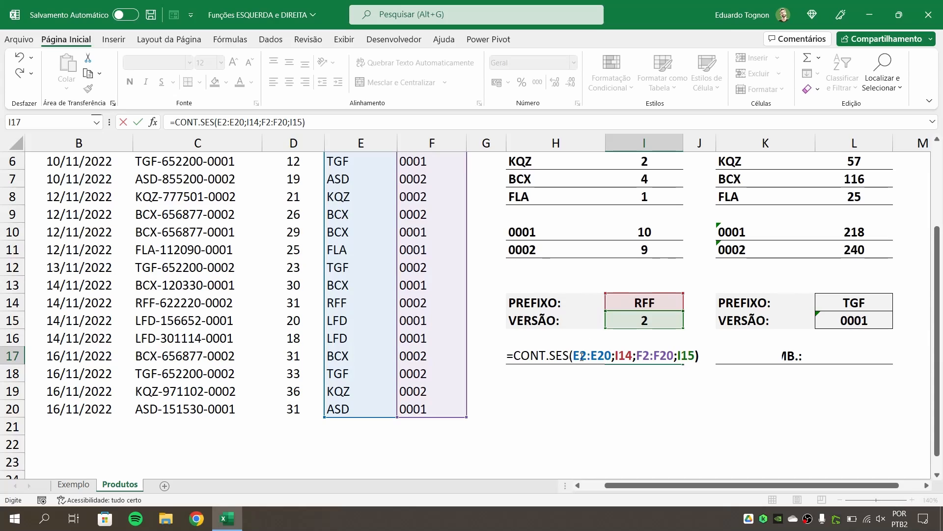
click(582, 356)
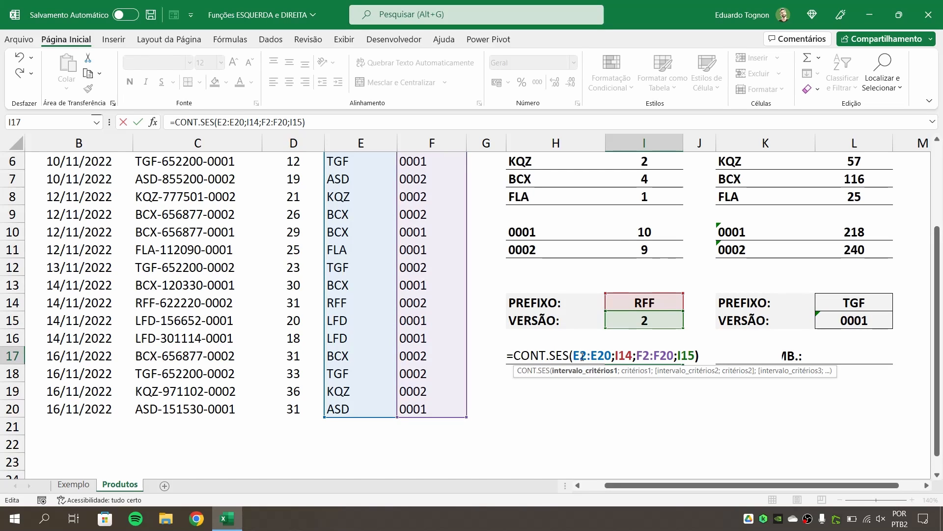
key(Return)
click(628, 354)
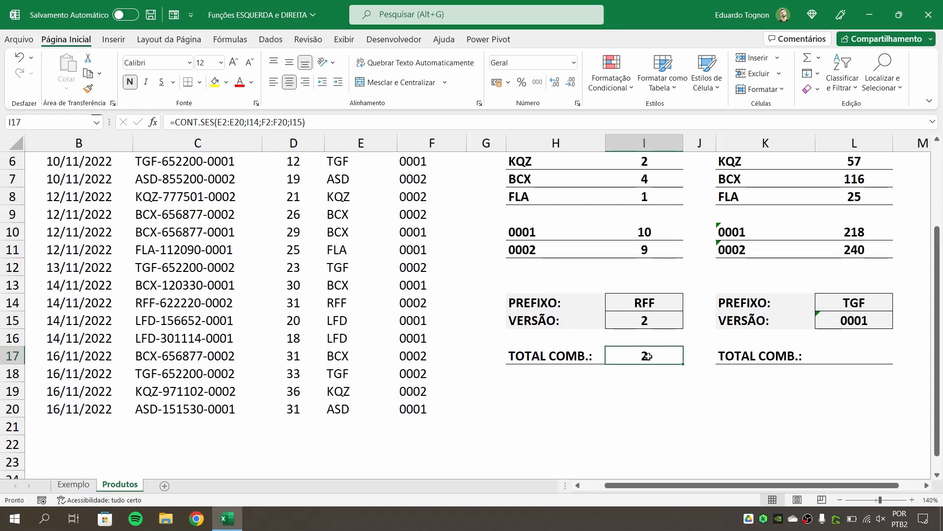
- Test the sales combination total with prefix ASD in I14 and version 2 in I15
click(665, 300)
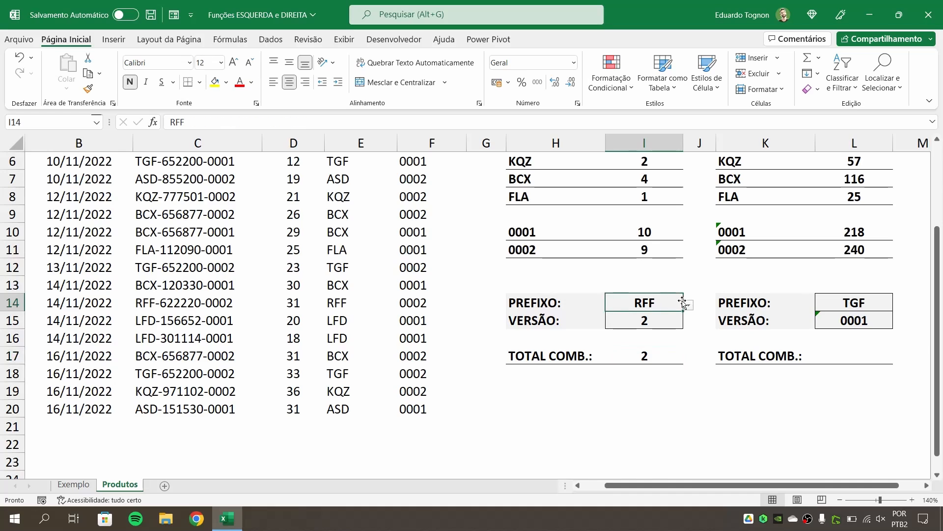
click(688, 305)
click(615, 353)
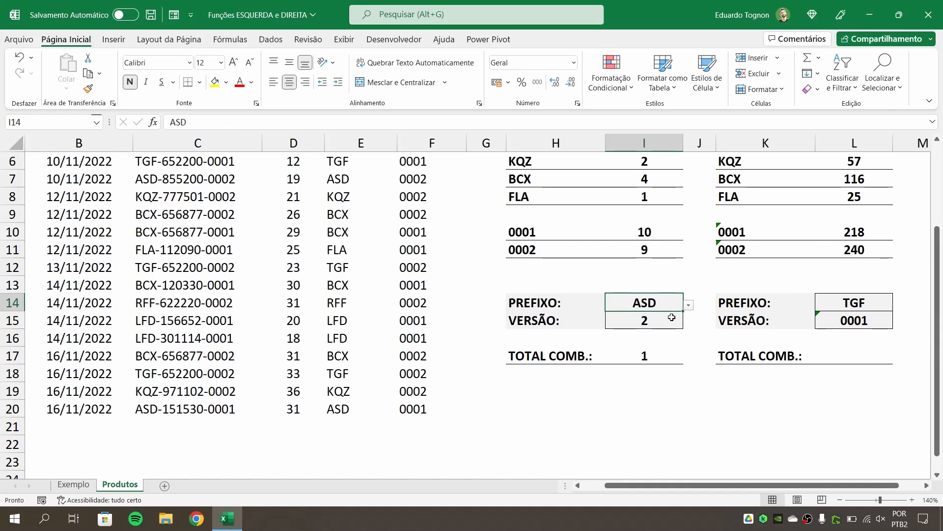
click(678, 321)
click(688, 323)
click(634, 346)
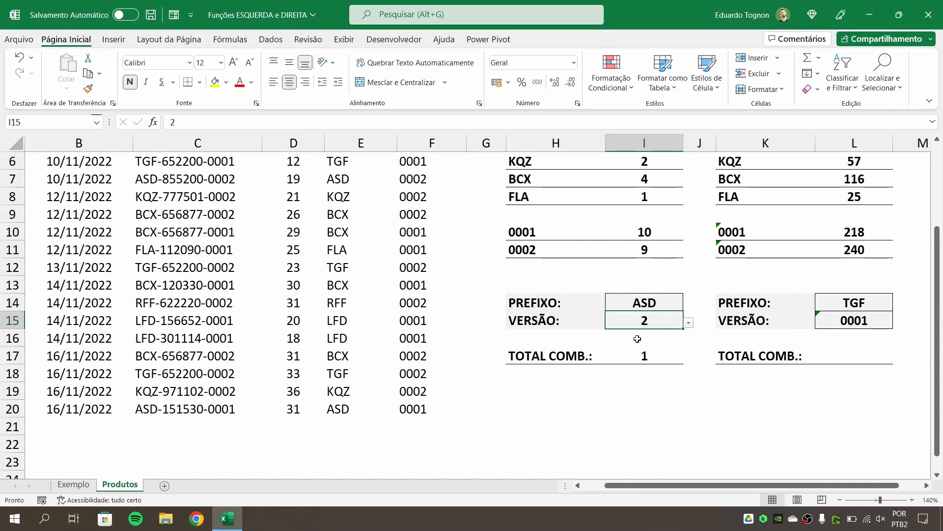
click(690, 325)
click(603, 347)
- Change the prefix in I14 to FLA and check the combination total for version 2
click(675, 301)
click(689, 306)
click(596, 387)
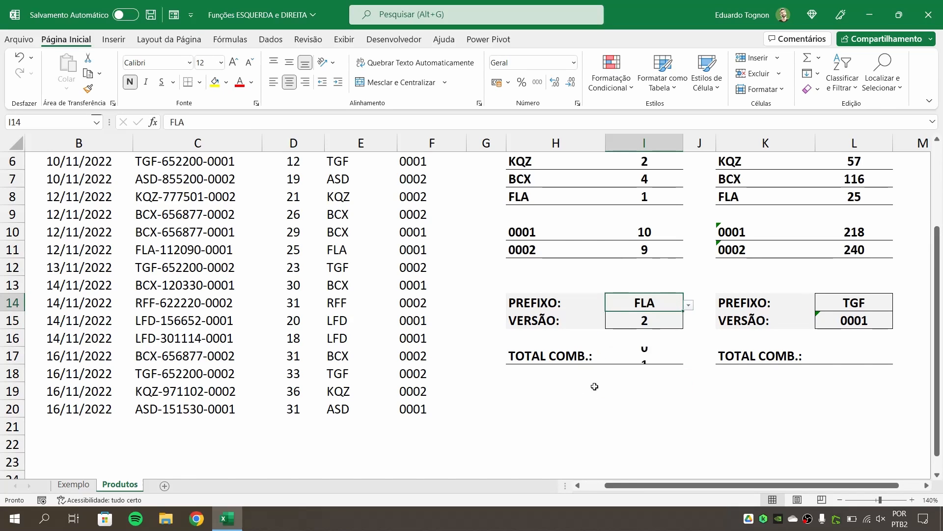
click(649, 316)
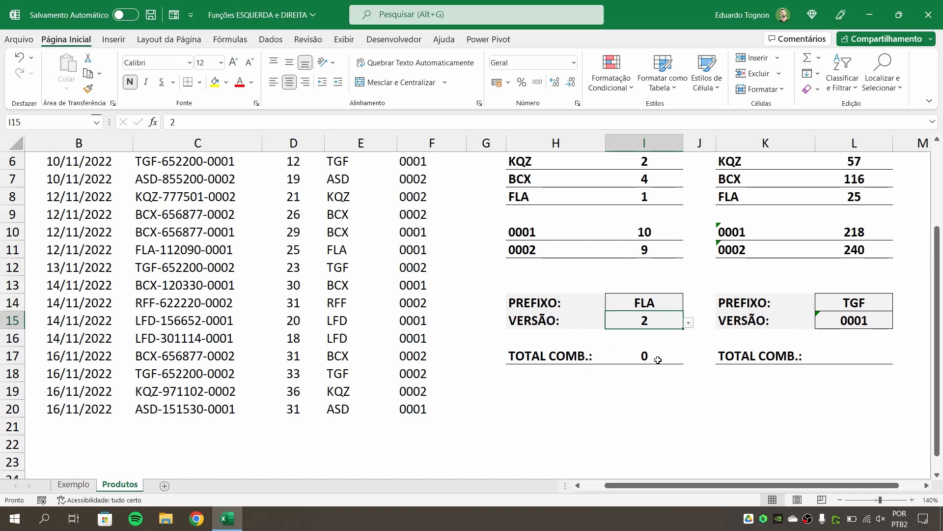
click(853, 357)
text(=S)
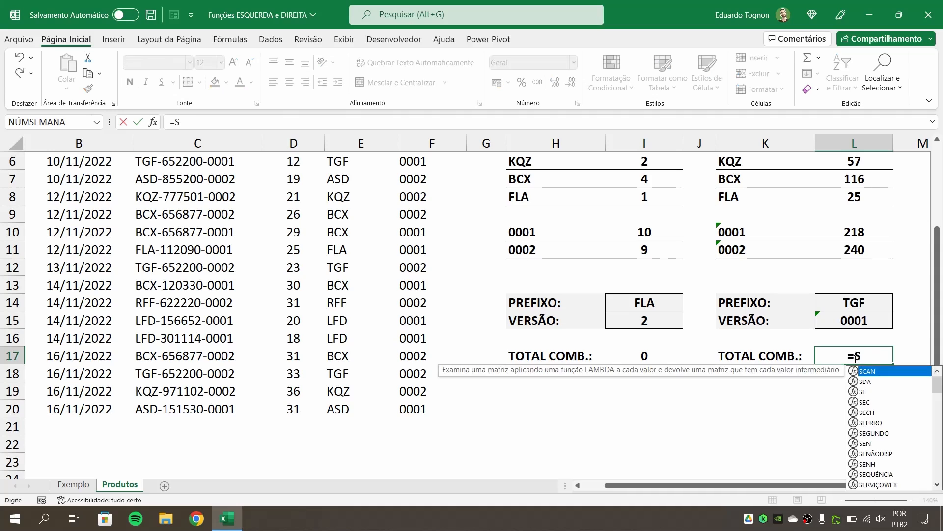
text(OMASES)
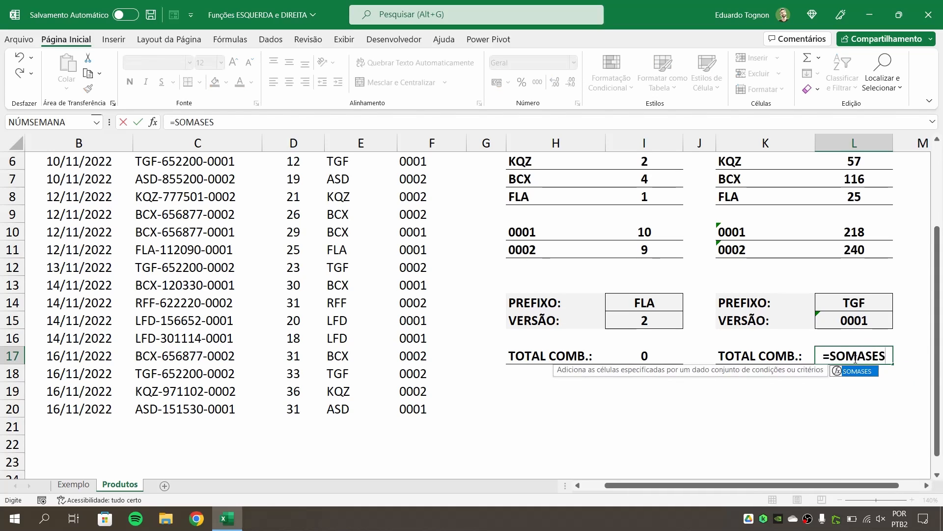
text(()
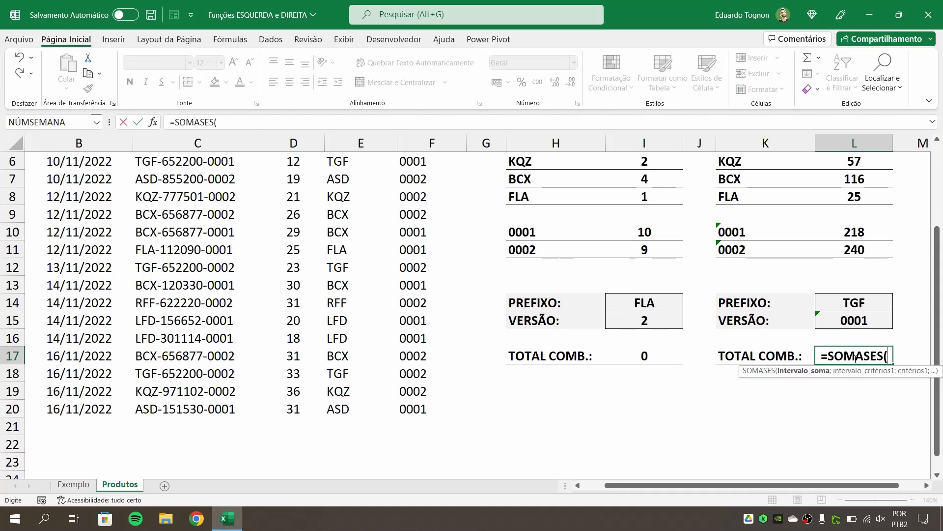
key(Escape)
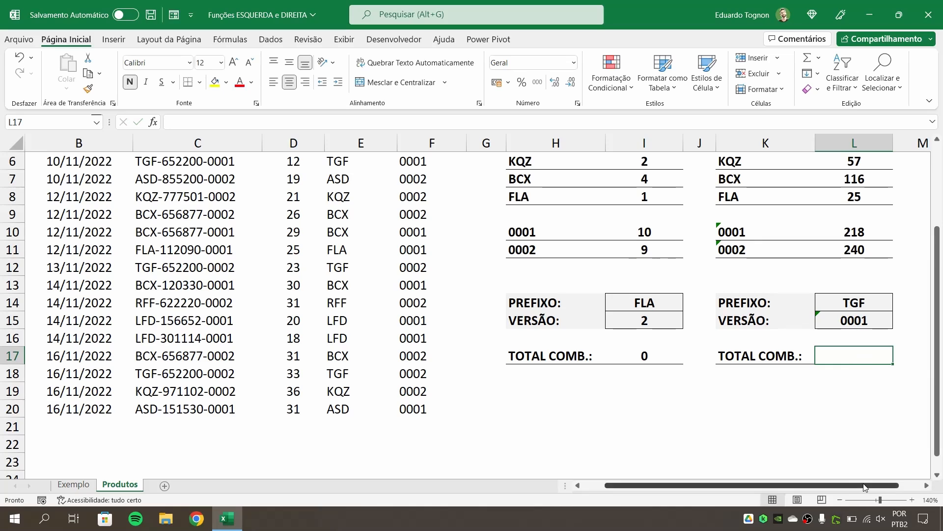
- Start a SOMASES formula in L17 with the quantity range D2:D20 as the sum range
drag(866, 487, 885, 486)
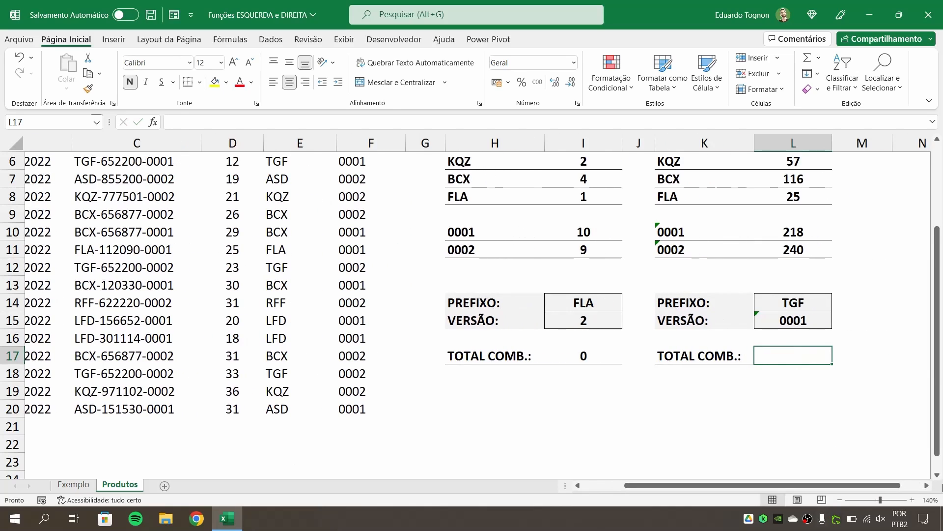
click(927, 485)
click(926, 485)
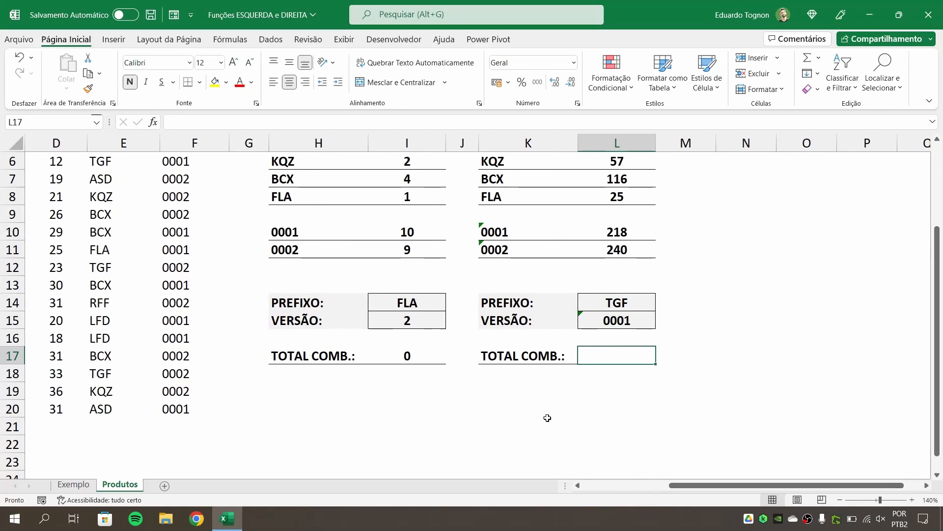
scroll(112, 209, up, 2)
scroll(128, 281, down, 1)
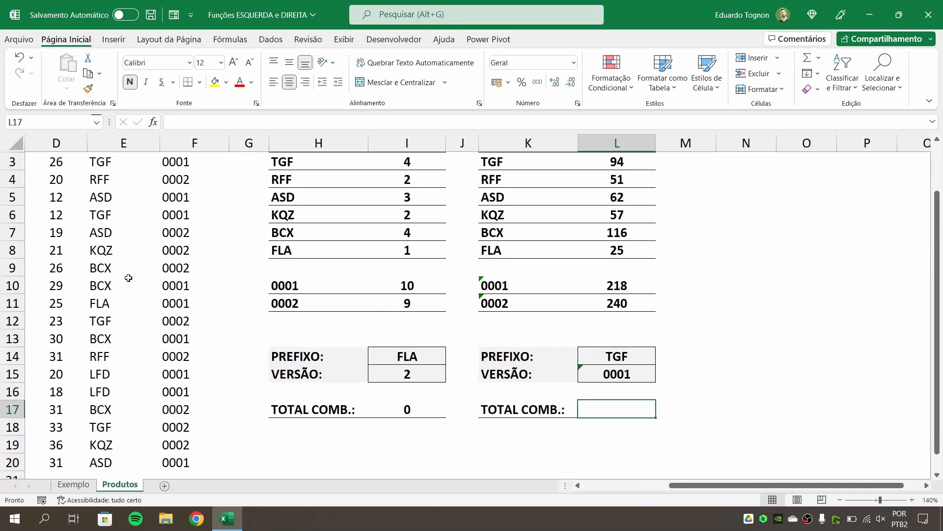
scroll(131, 246, up, 1)
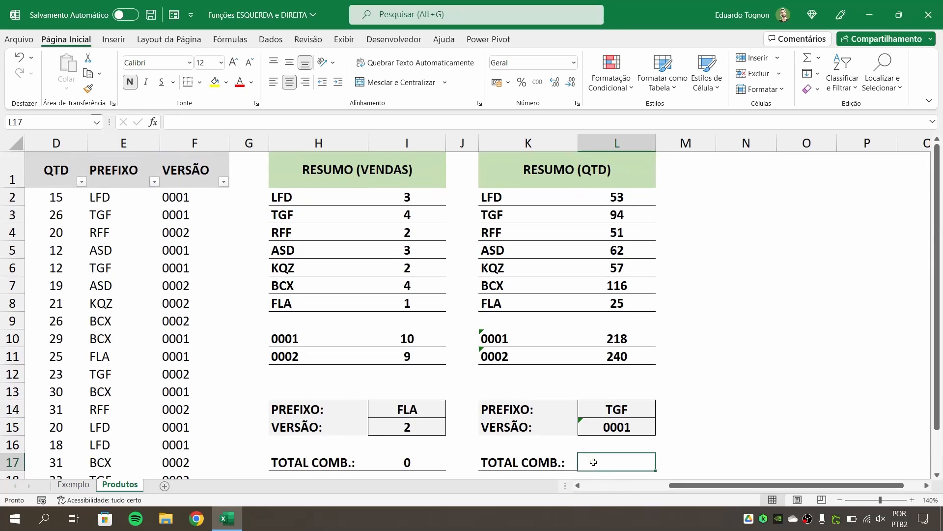
text(=SO)
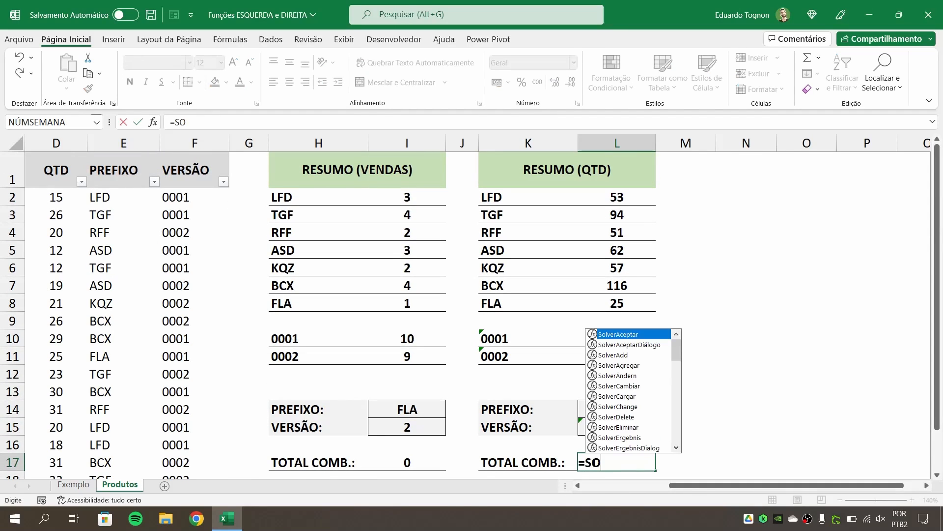
text(MASES()
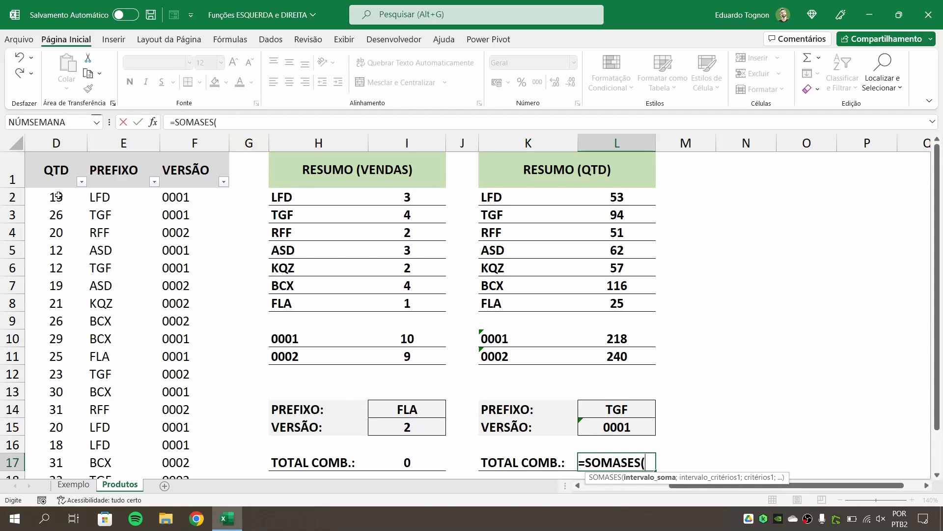
drag(58, 196, 55, 444)
scroll(46, 362, up, 1)
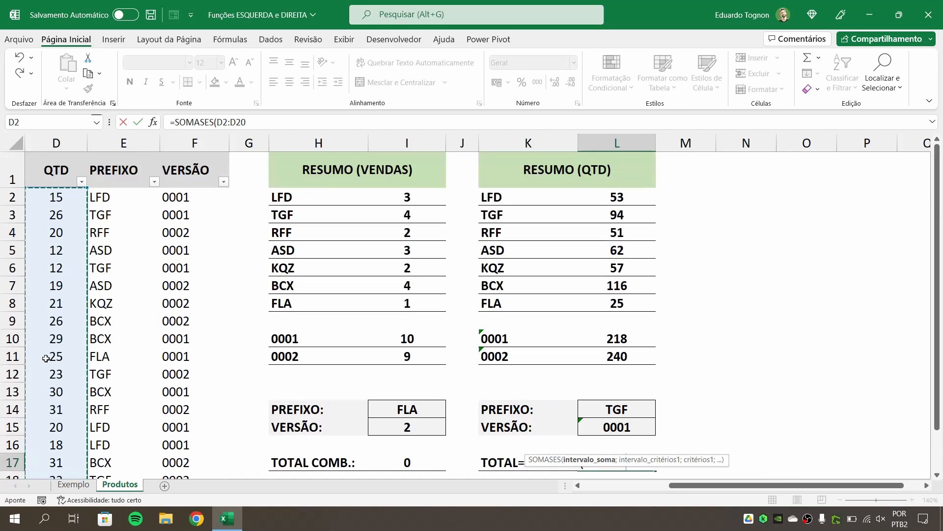
text(;)
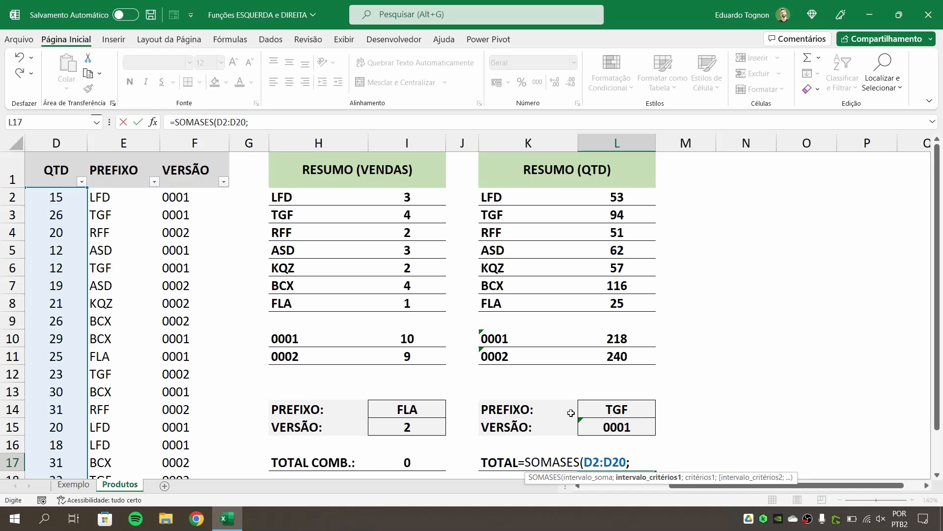
- Add the prefix range E2:E20 with criterion L14 to the SOMASES formula in L17
drag(123, 192, 111, 445)
scroll(136, 379, up, 1)
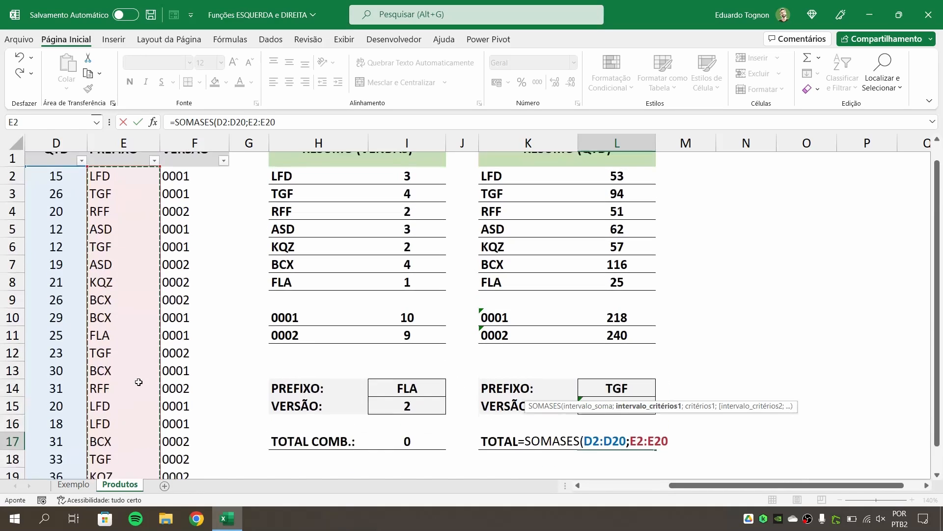
text(;)
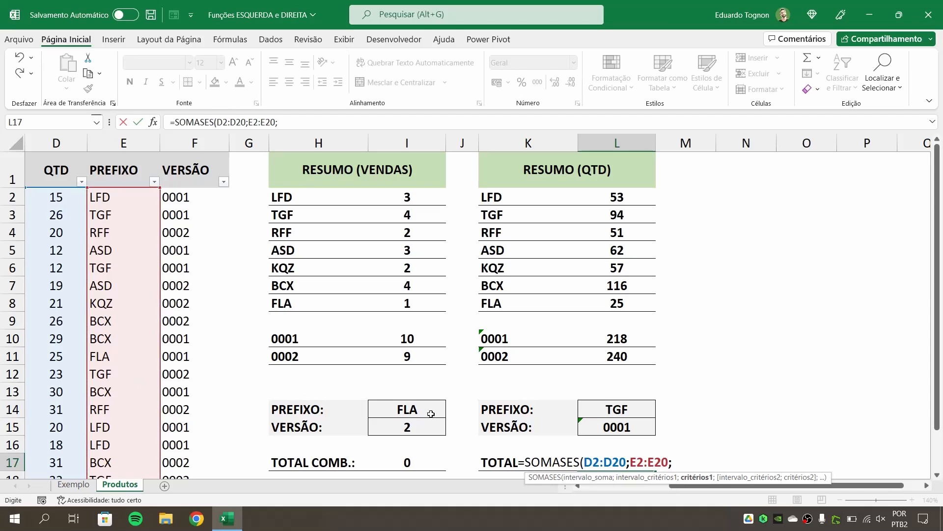
click(626, 410)
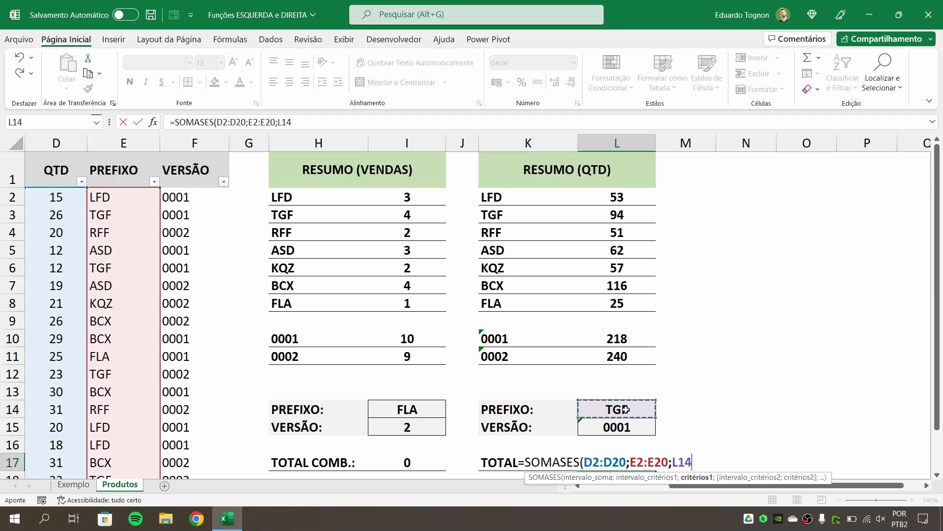
text(;)
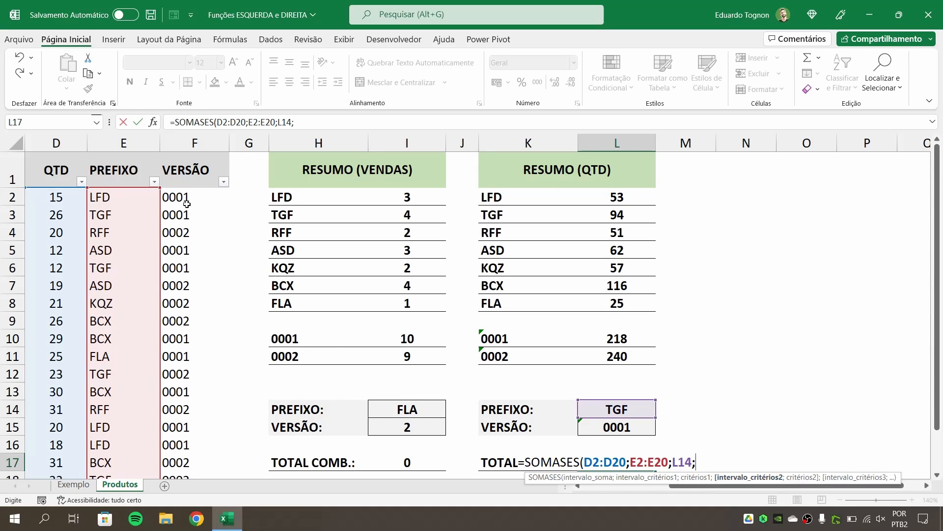
- Add the version range F2:F20 with criterion L15 to the L17 formula, close it and enter it
drag(191, 191, 196, 423)
scroll(196, 376, up, 2)
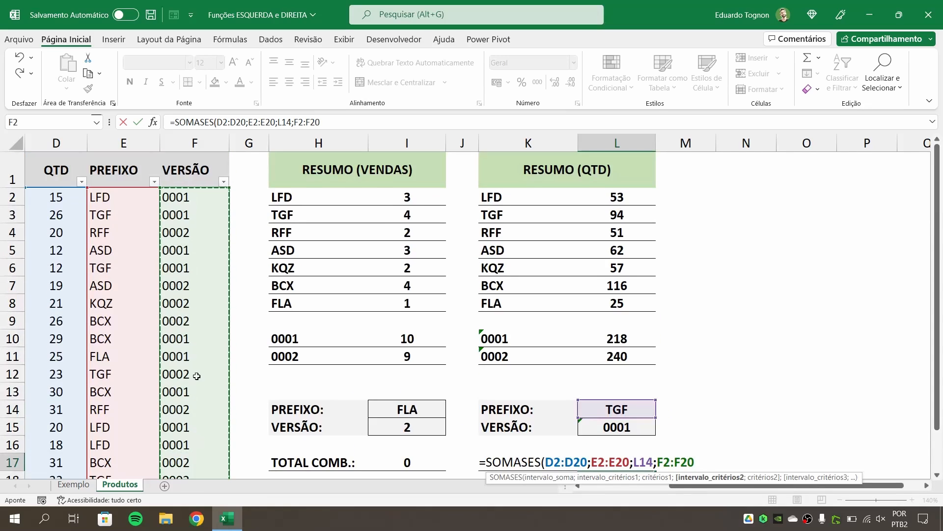
text(;)
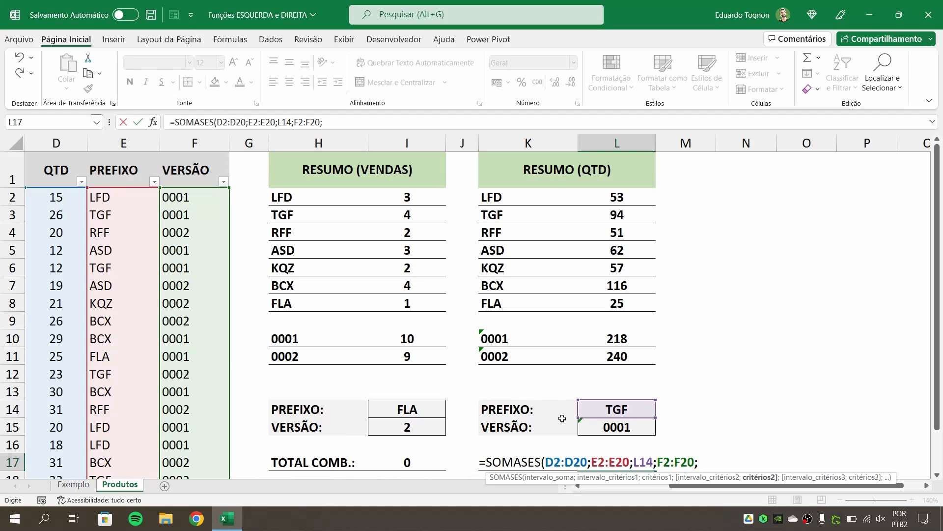
click(624, 424)
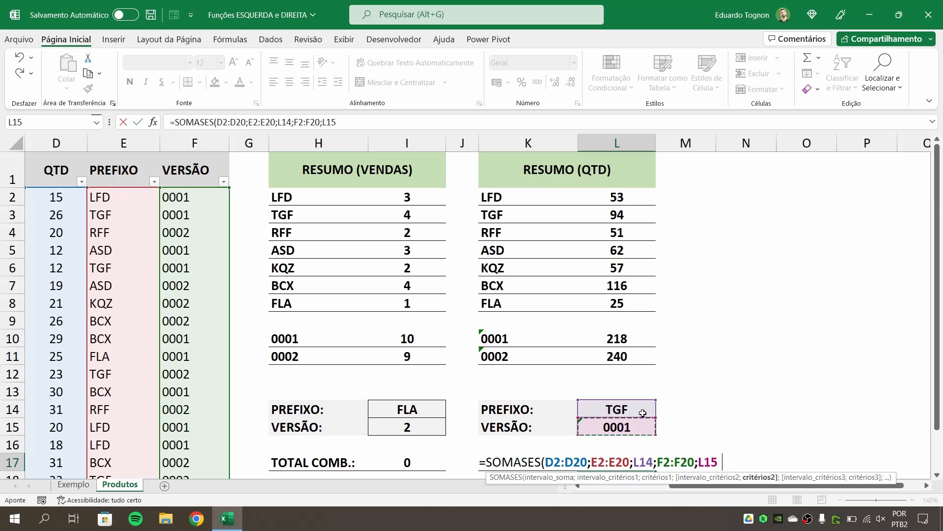
text())
key(Return)
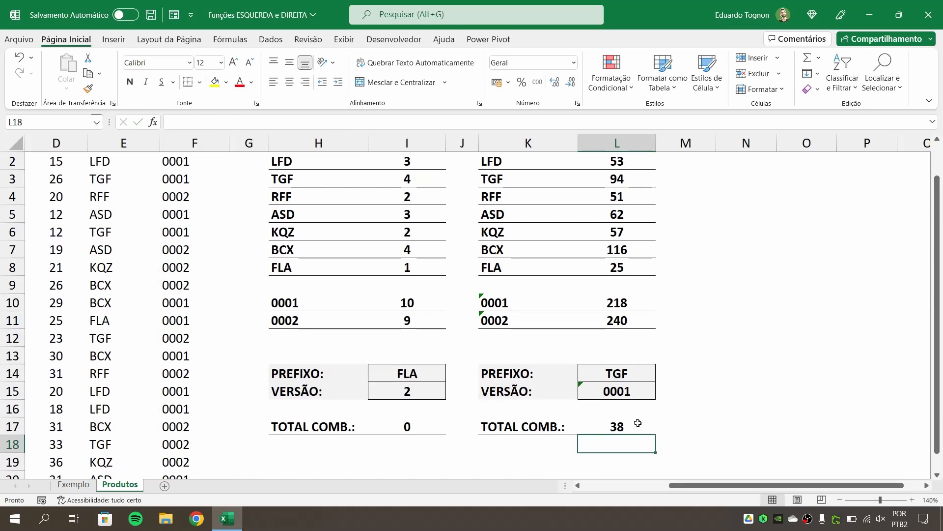
click(635, 424)
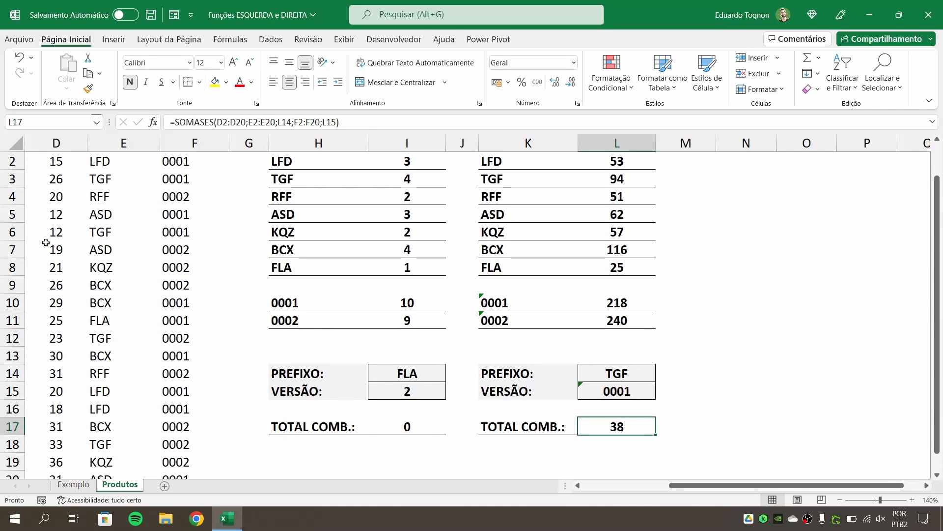
- Test the quantity combination total with prefix KQZ in L14 and version 2 in L15
click(633, 377)
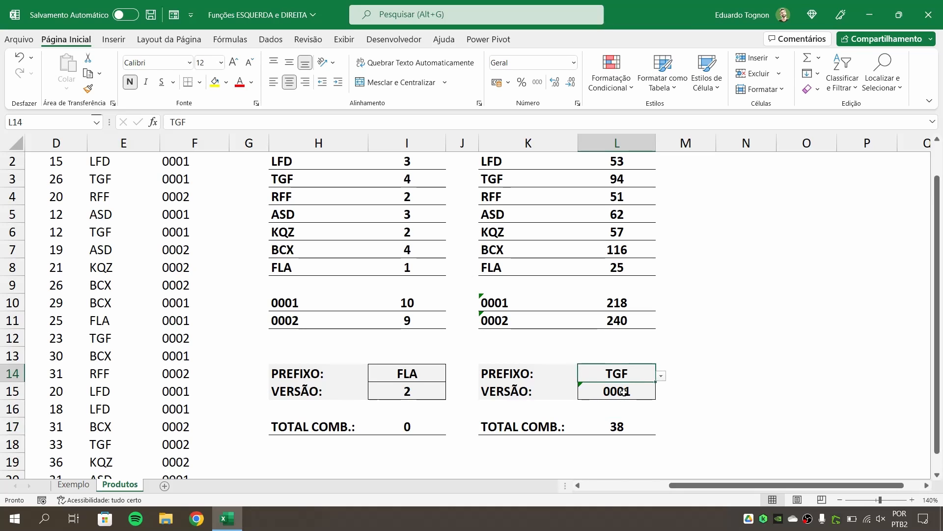
click(661, 376)
click(583, 437)
click(646, 394)
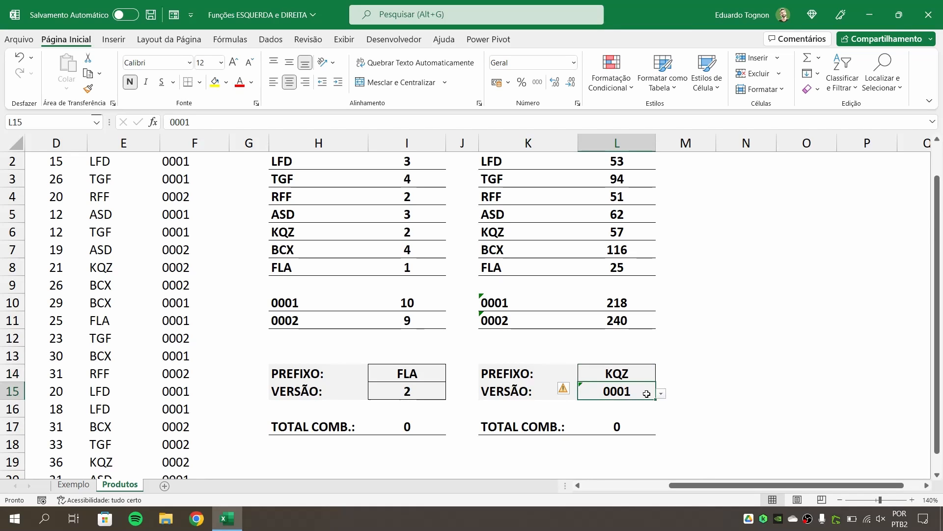
click(661, 394)
click(597, 417)
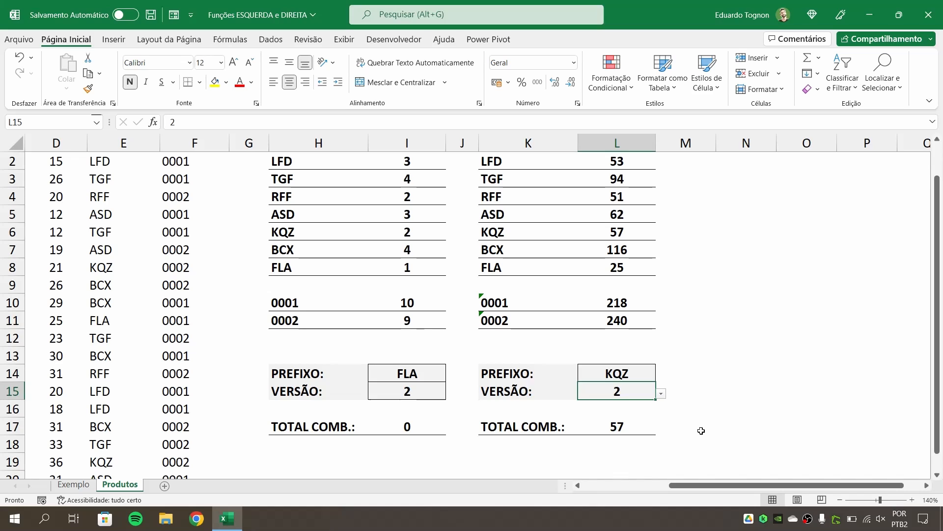
- Hide the helper columns E and F holding PREFIXO and VERSÃO
scroll(706, 434, up, 1)
scroll(702, 472, left, 3)
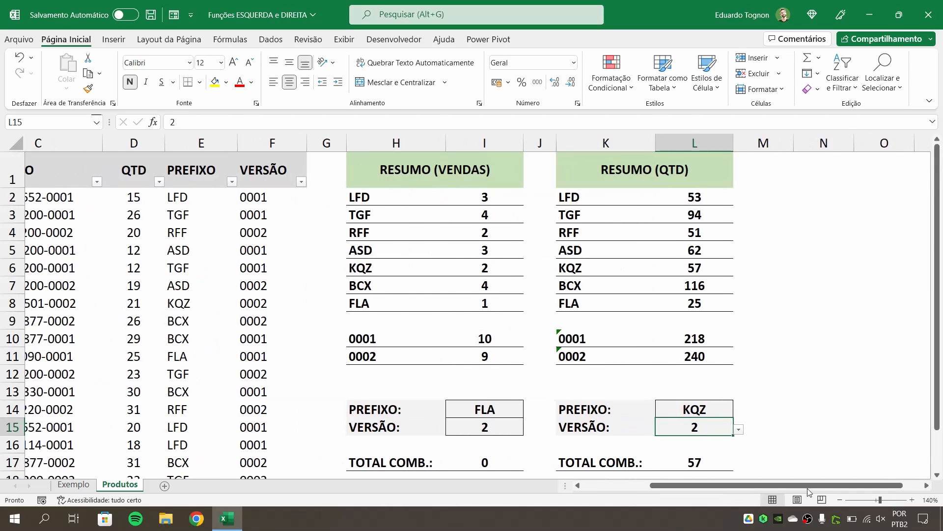
click(840, 500)
click(840, 500)
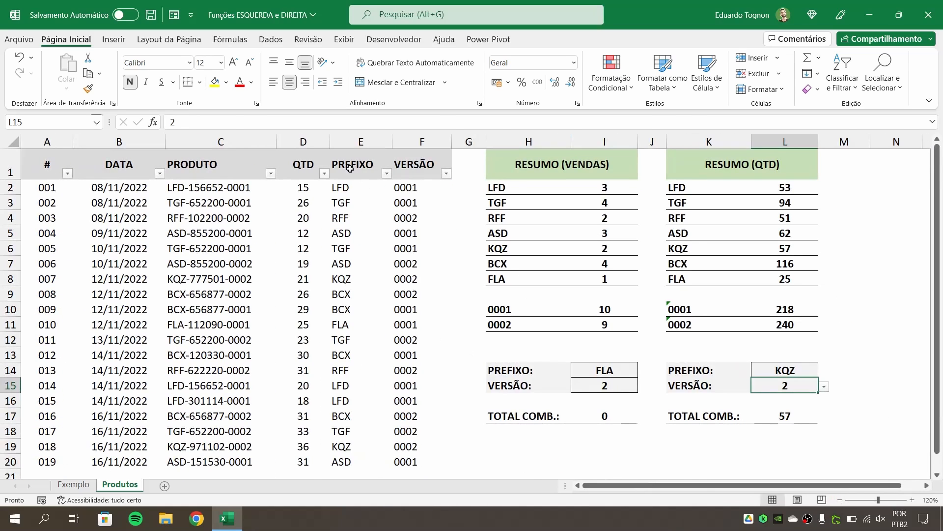
drag(361, 139, 428, 137)
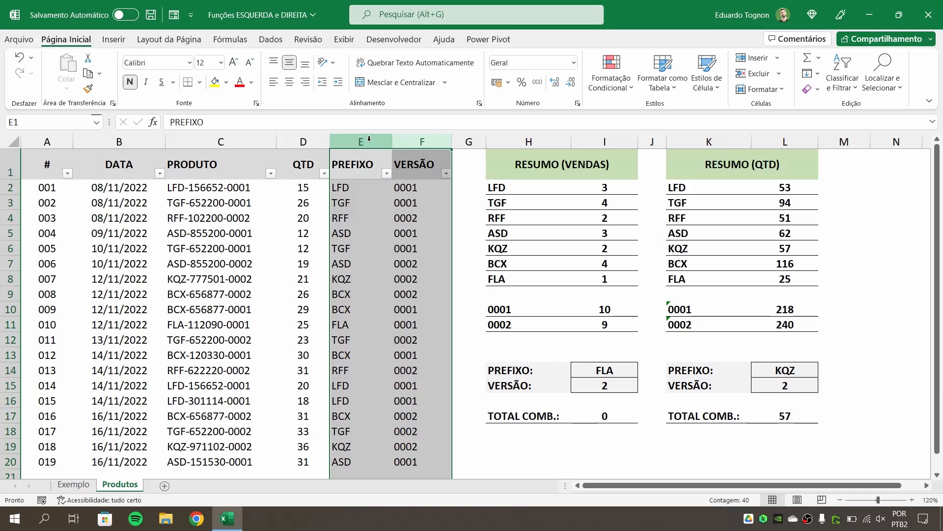
right_click(415, 140)
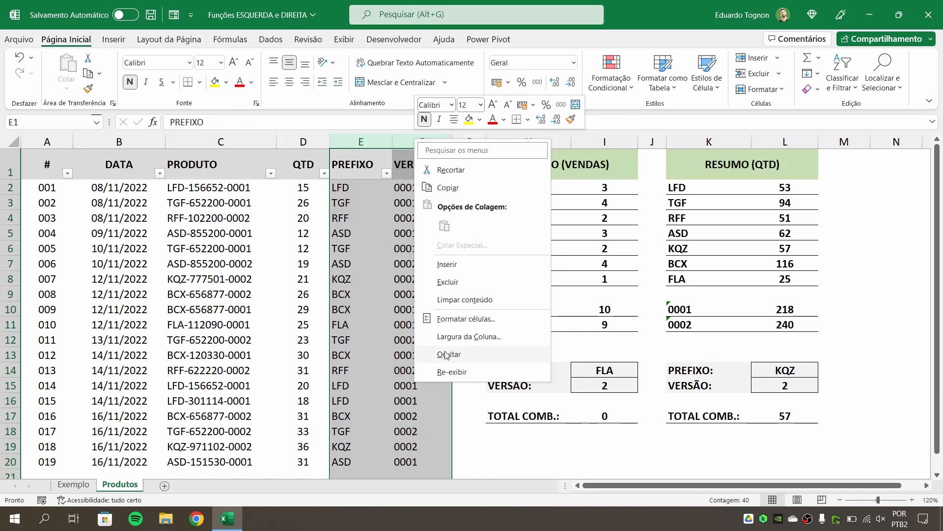
click(446, 355)
click(804, 336)
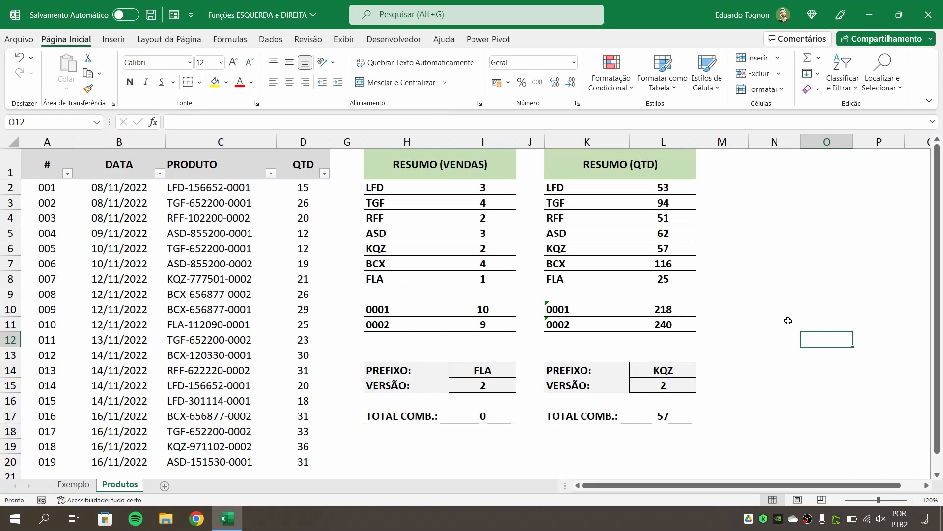
- Unhide the PREFIXO and VERSÃO columns between columns D and G
click(300, 141)
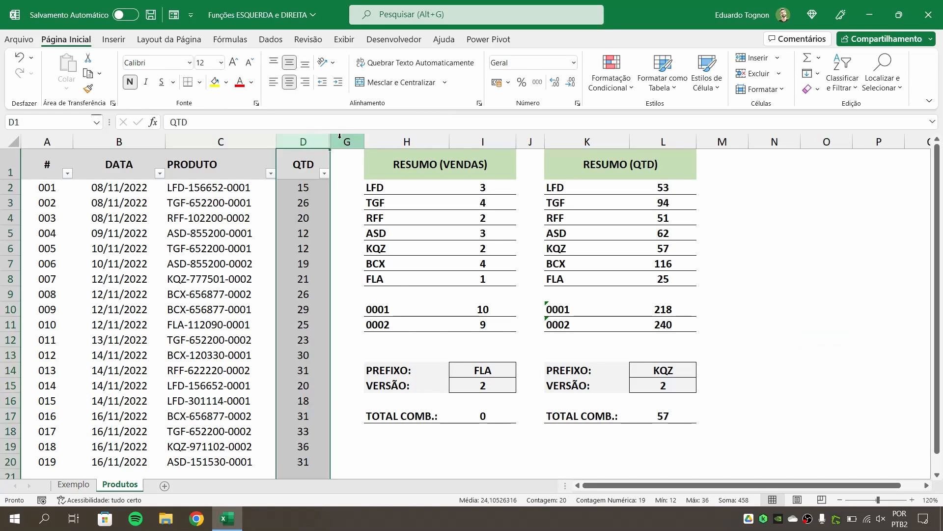
click(343, 139)
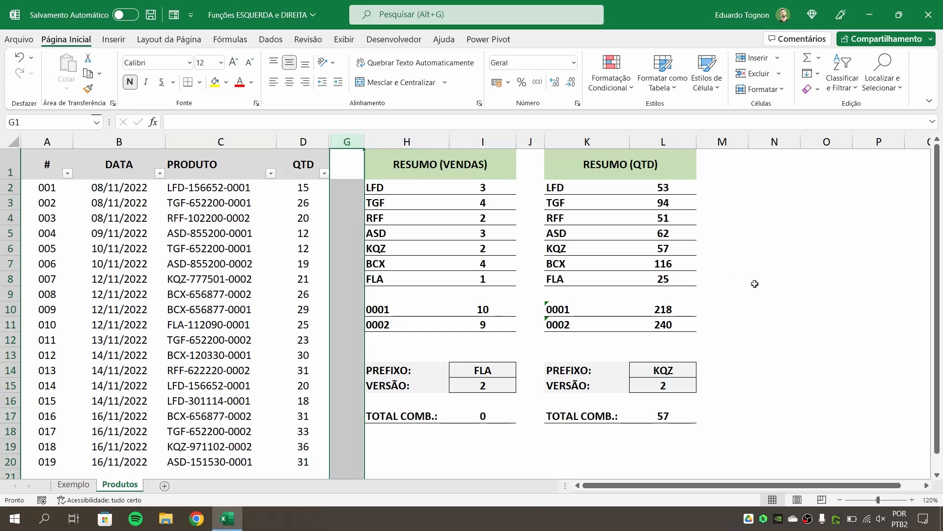
click(773, 289)
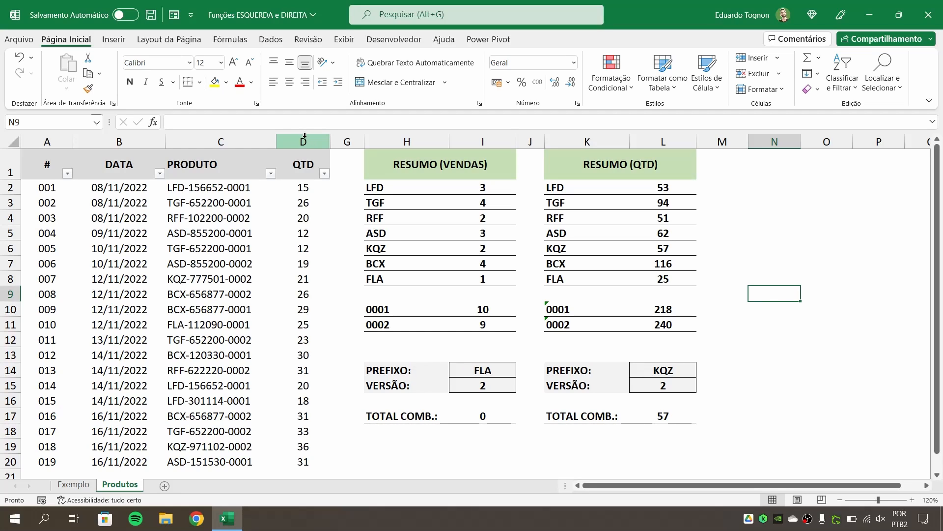
drag(297, 139, 353, 132)
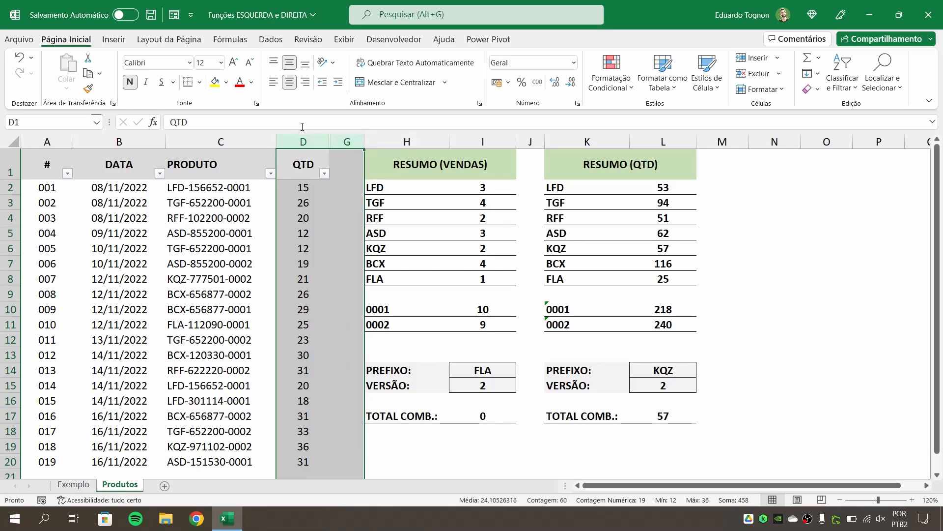
right_click(347, 143)
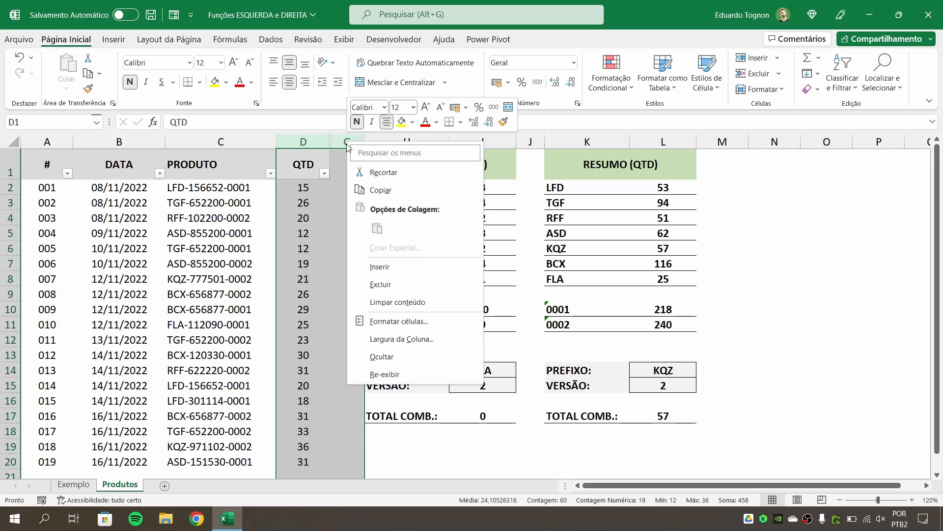
click(385, 374)
click(435, 266)
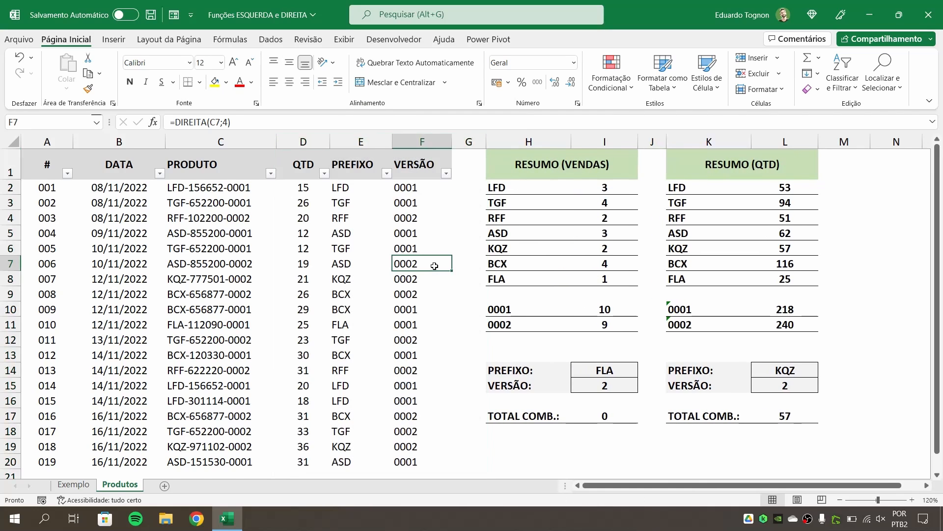